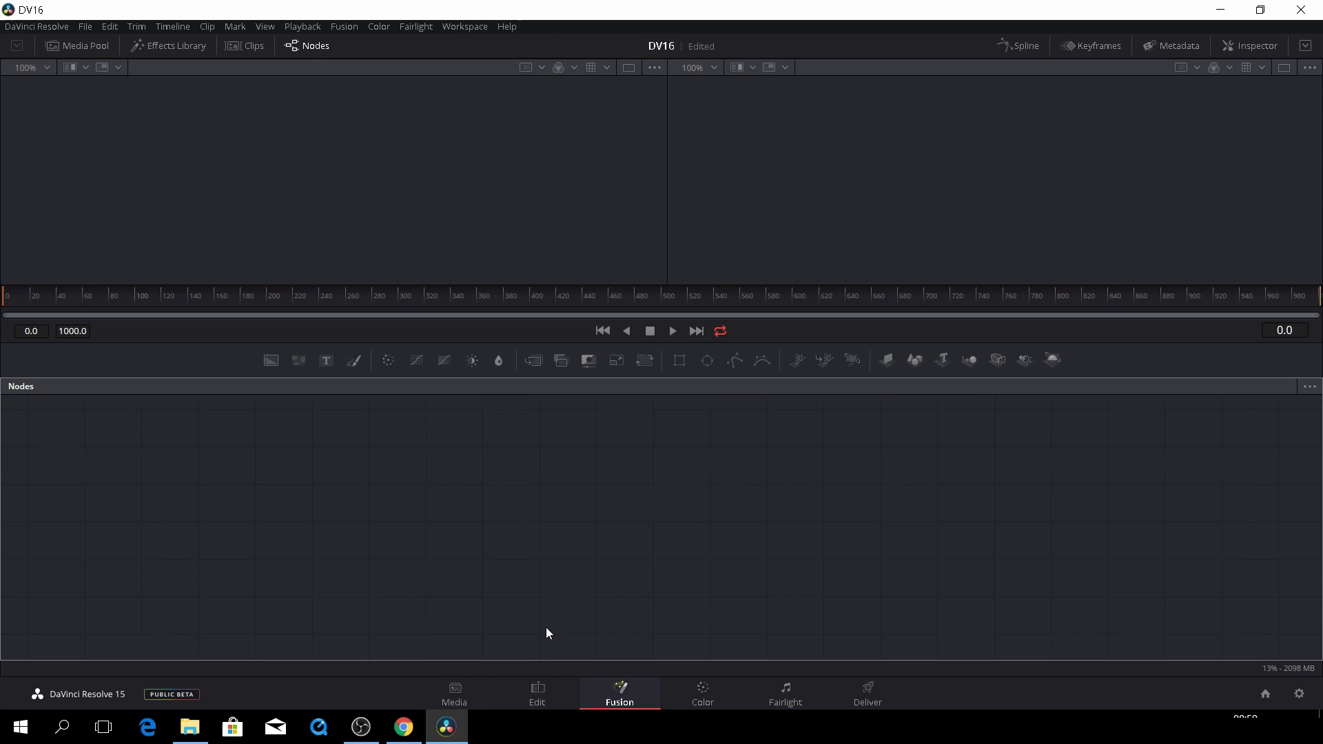
Place the skateboarder clip on the Video 1 track and open it in the Fusion page.
left_click(548, 693)
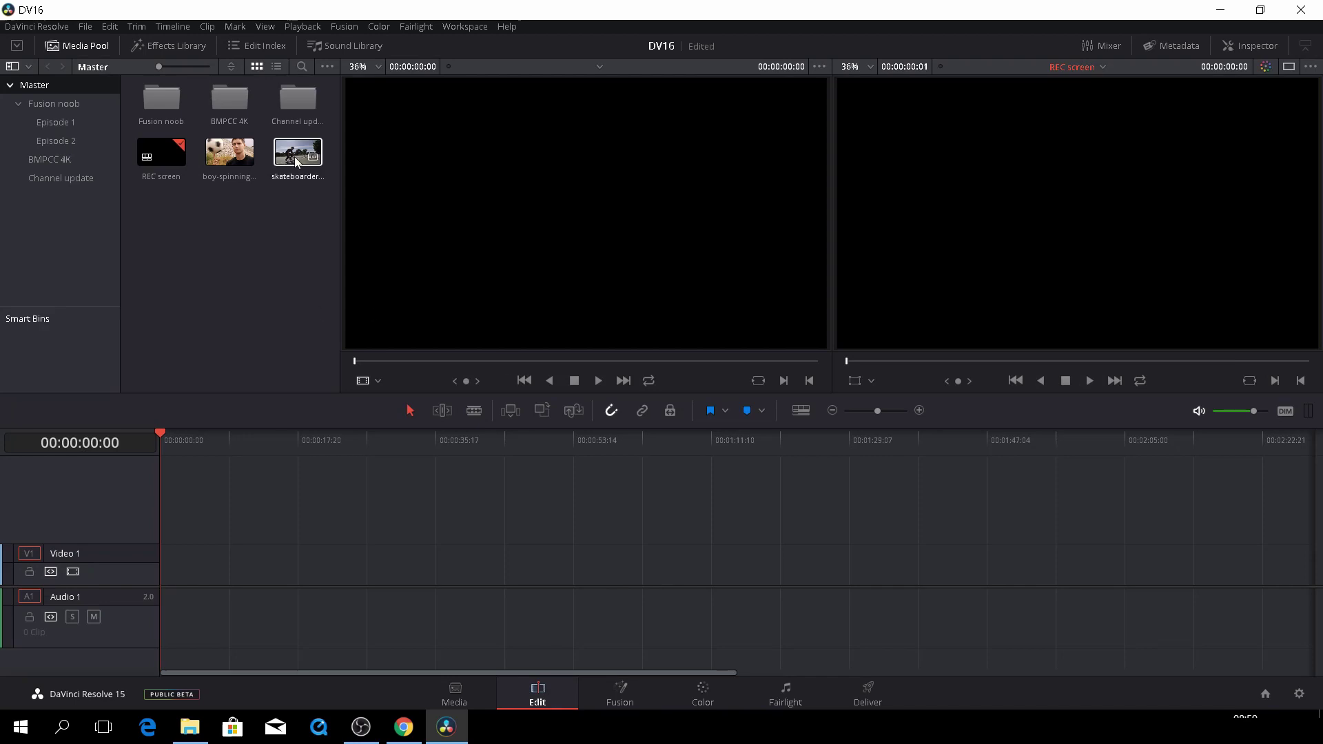
left_click_drag(298, 151, 171, 568)
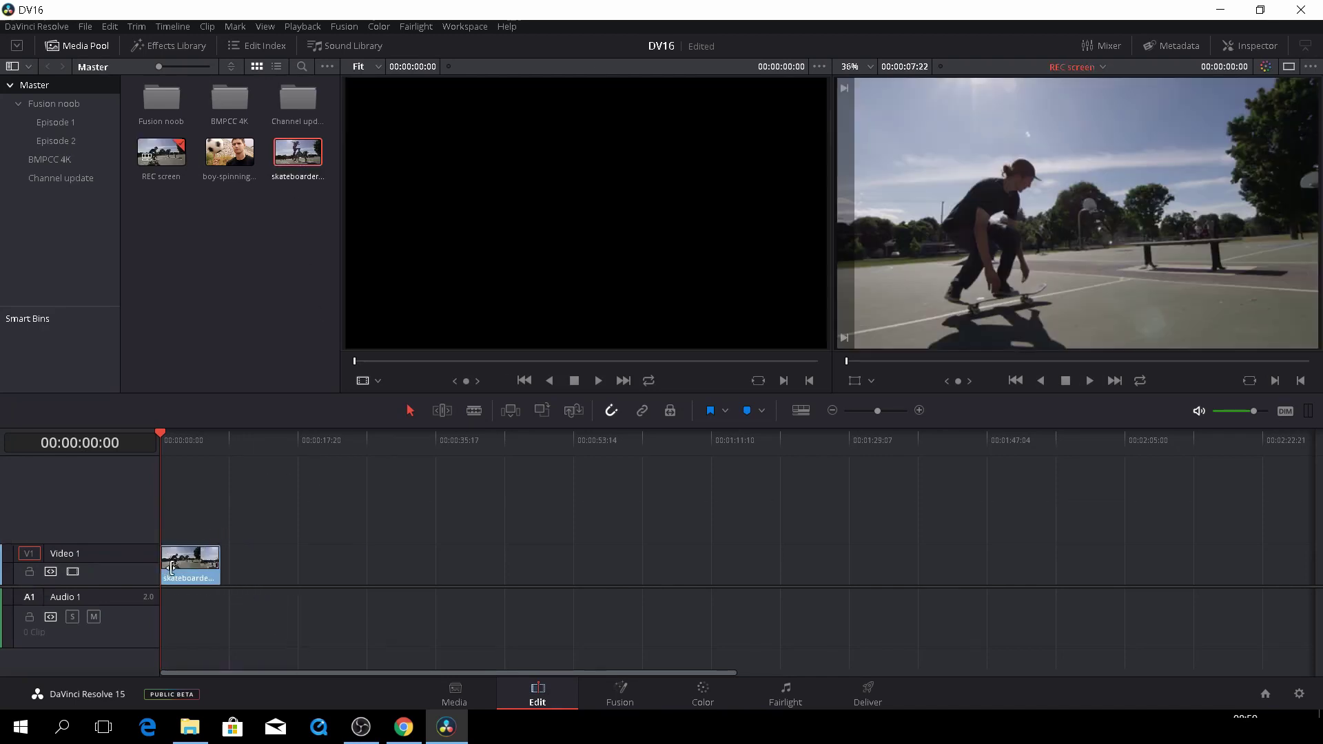
left_click(618, 701)
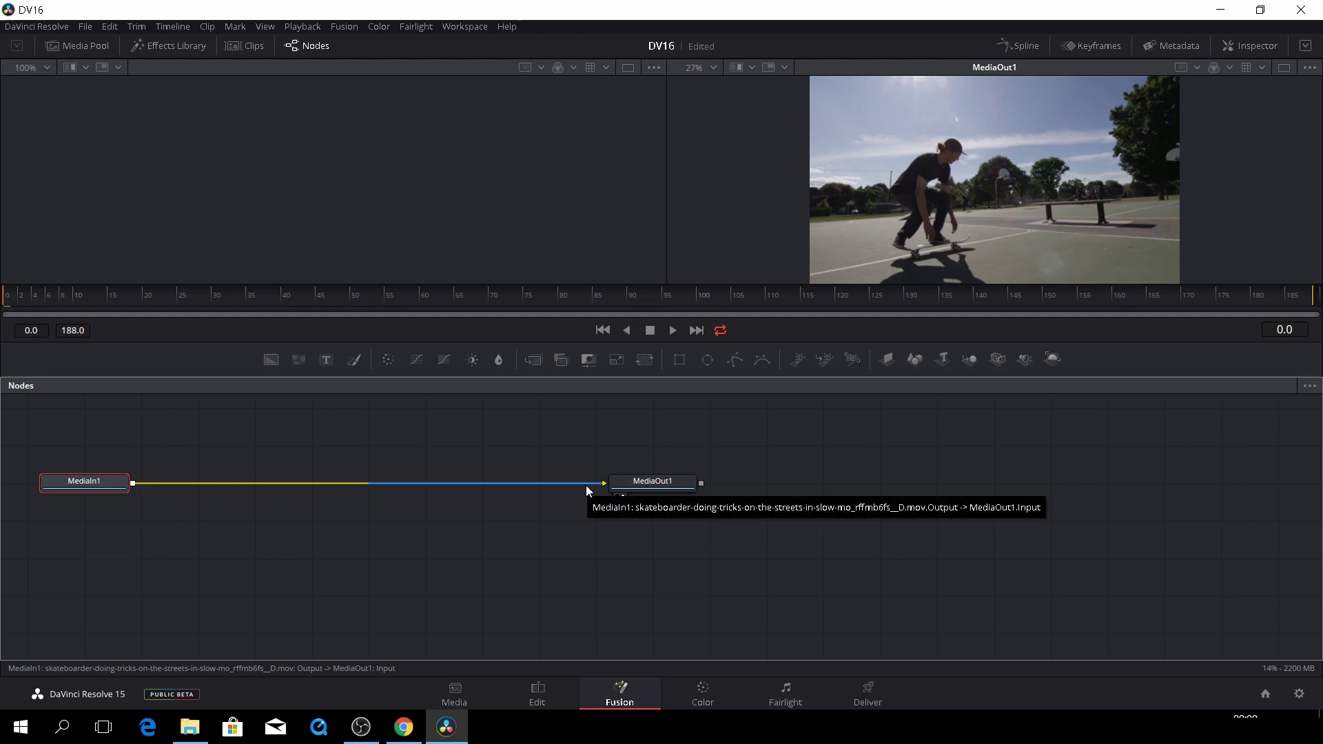
Disconnect MediaIn1 from MediaOut1, then wire MediaIn1's output back into MediaOut1.
left_click_drag(586, 491, 519, 586)
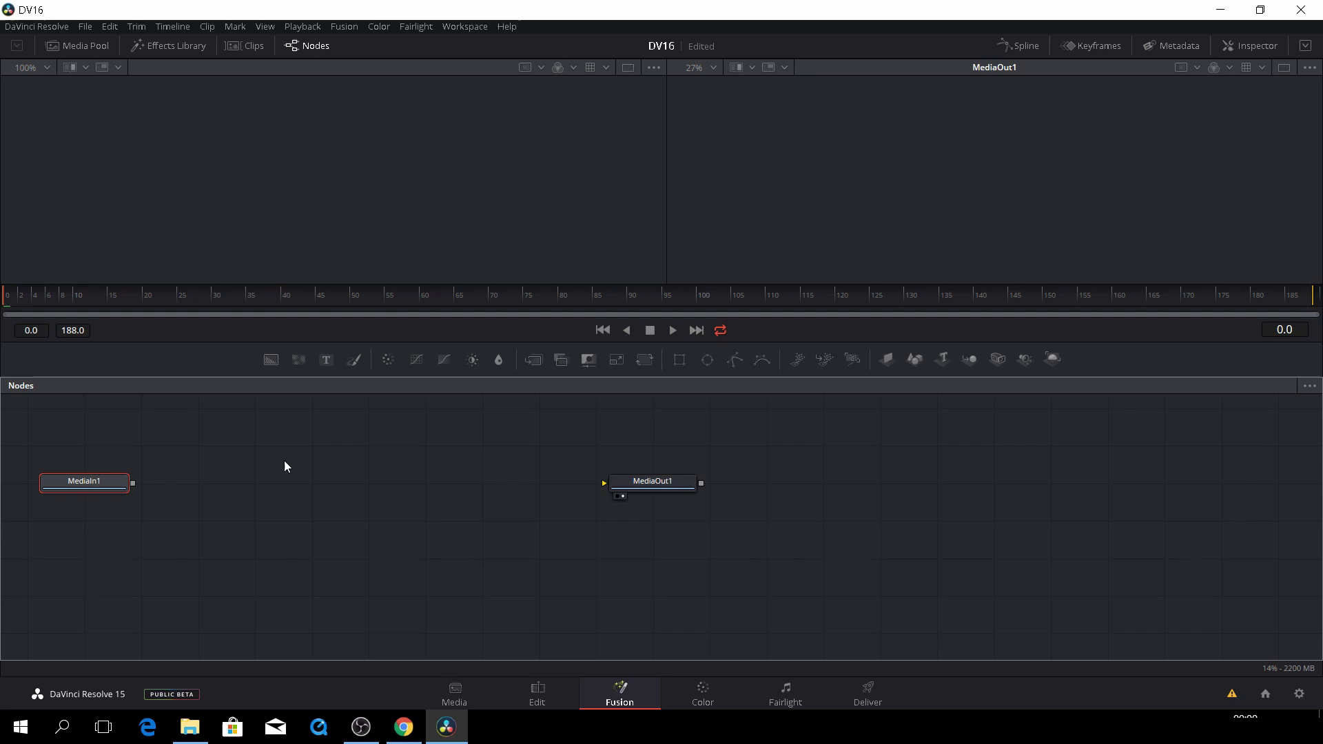
left_click_drag(134, 484, 604, 484)
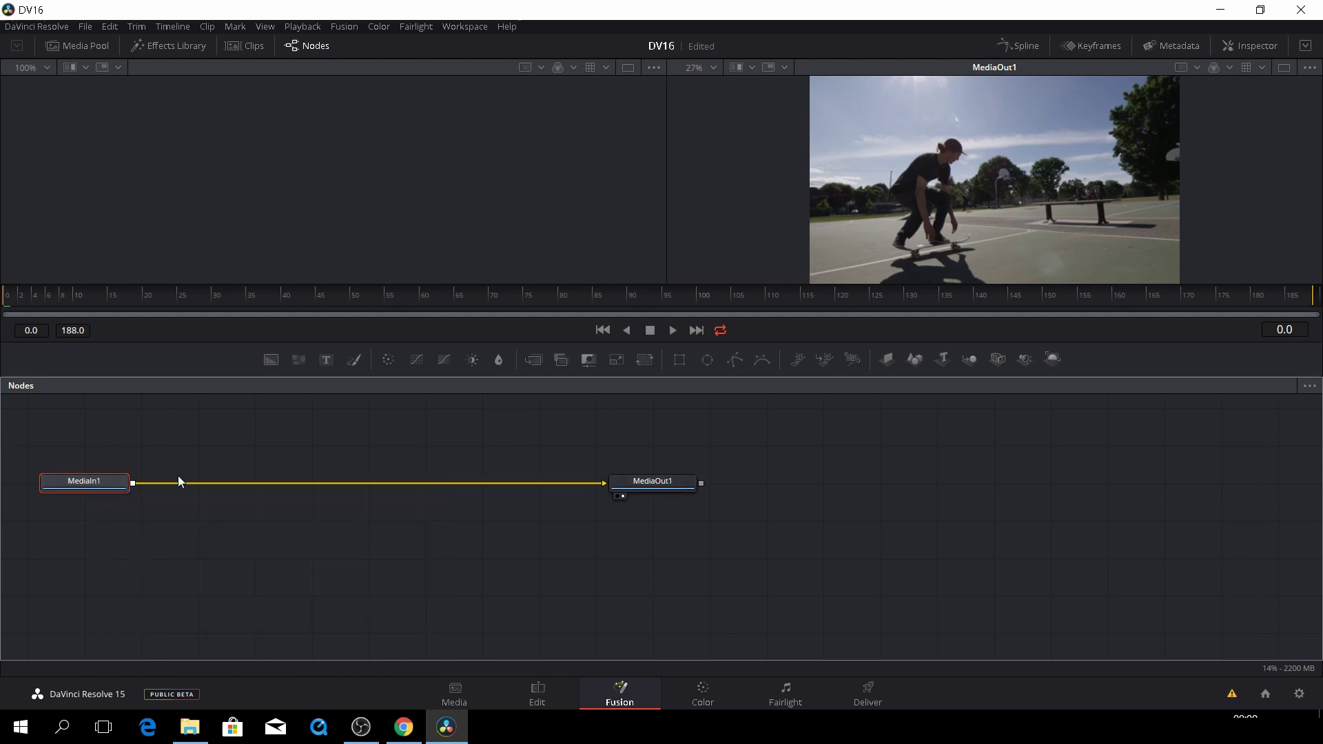
mouse_move(79, 484)
left_click_drag(80, 485, 240, 190)
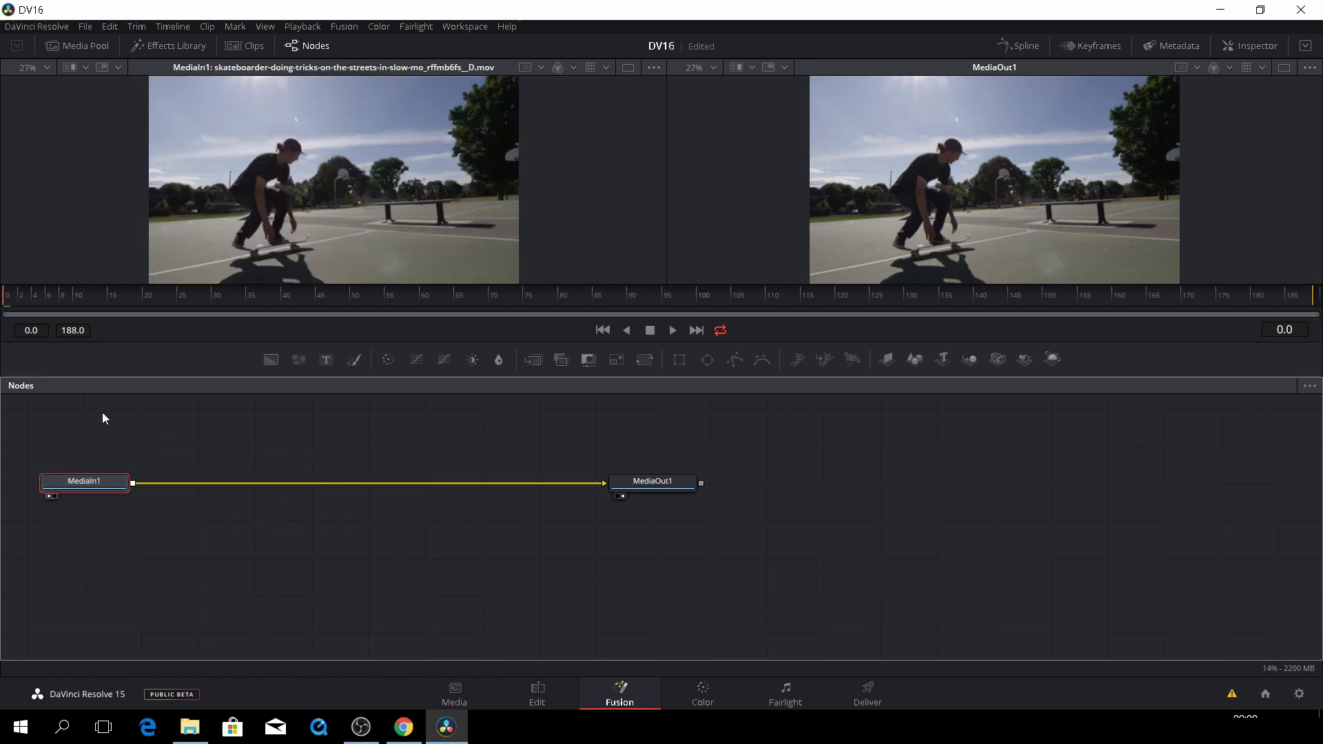
key("1")
key("2")
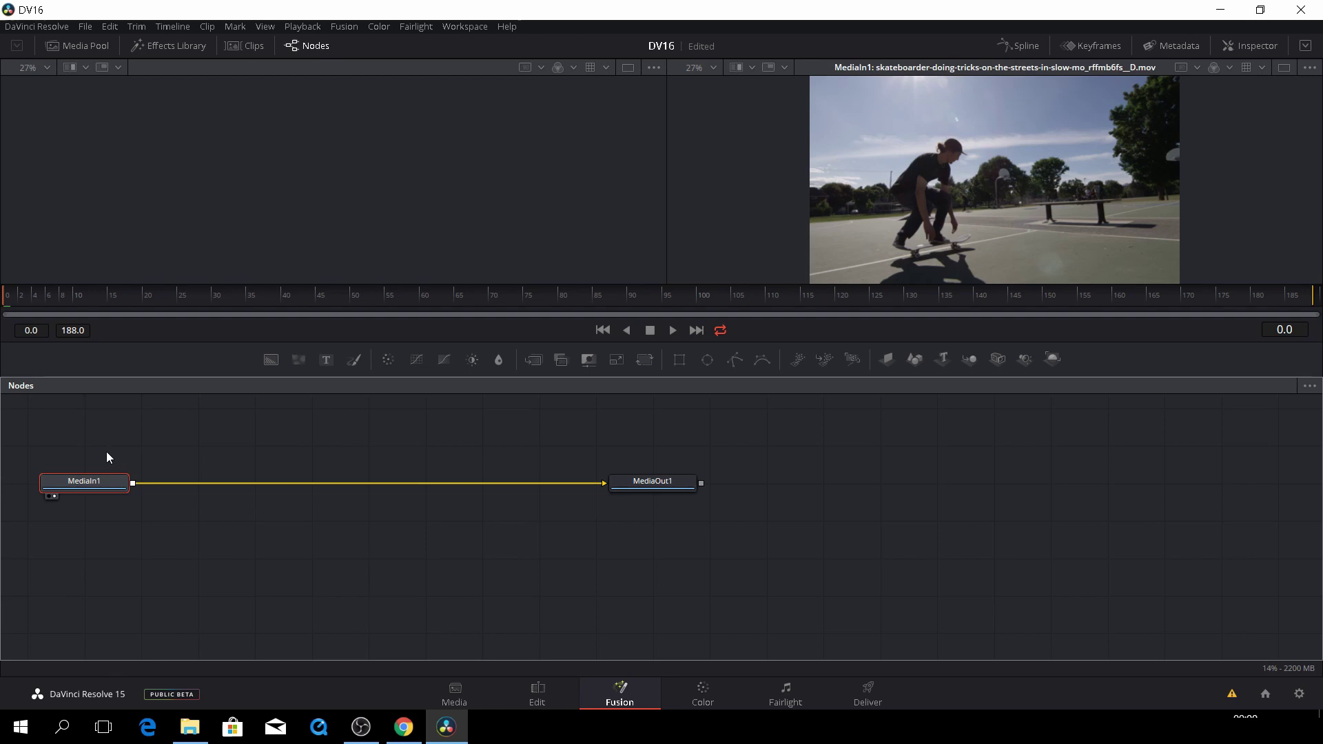
key("1")
key("2")
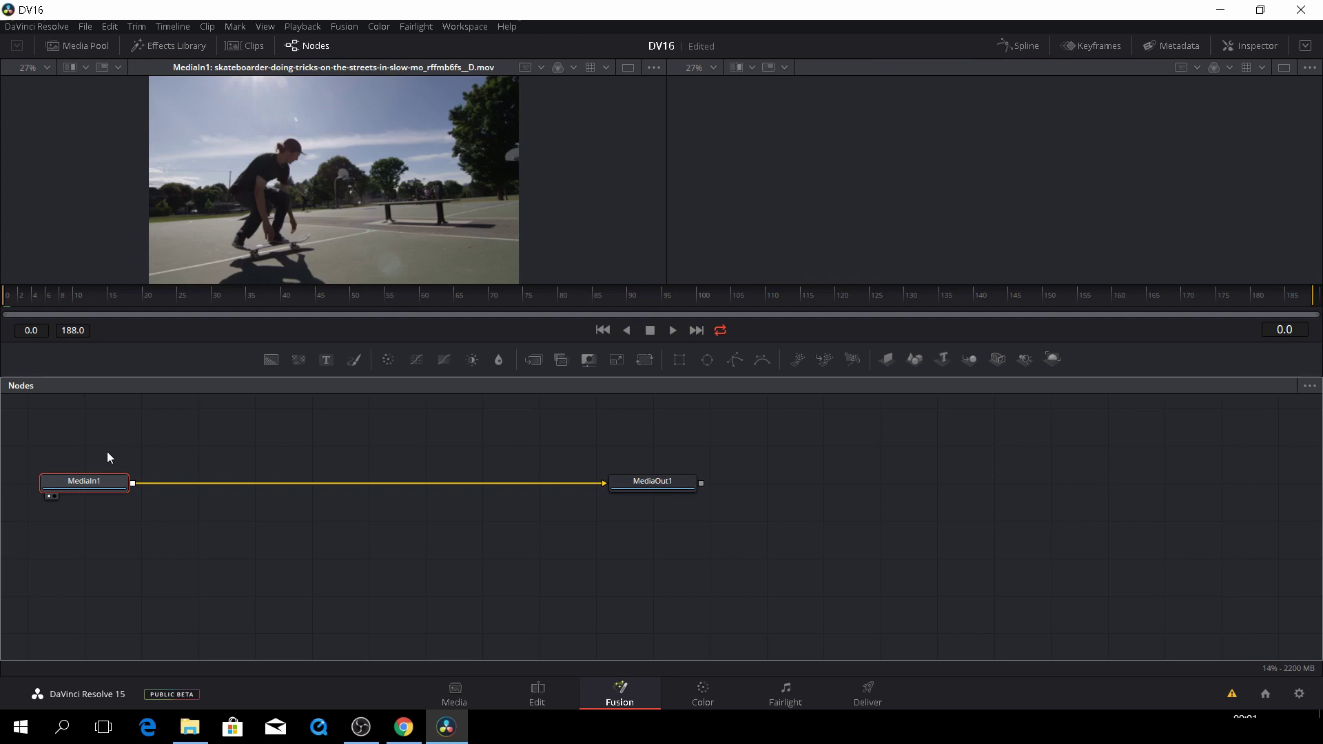
key("2")
key("1")
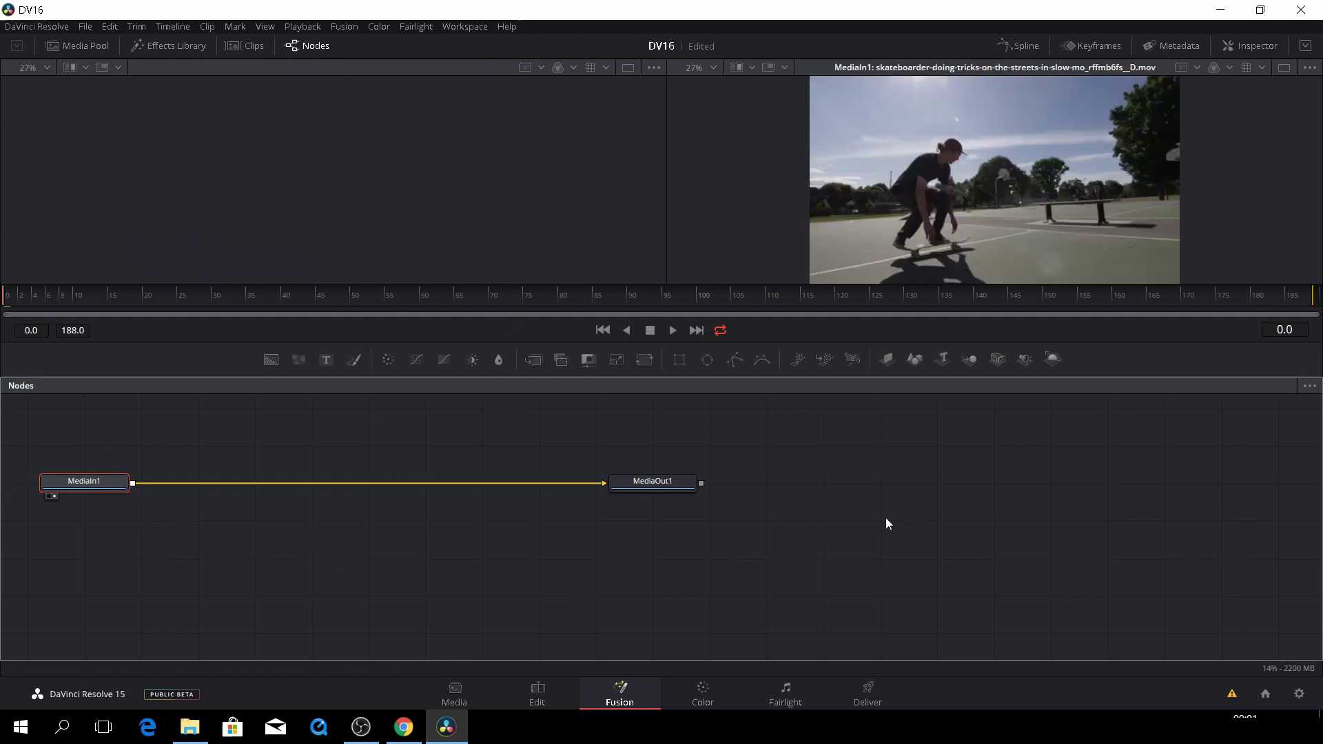
left_click(672, 483)
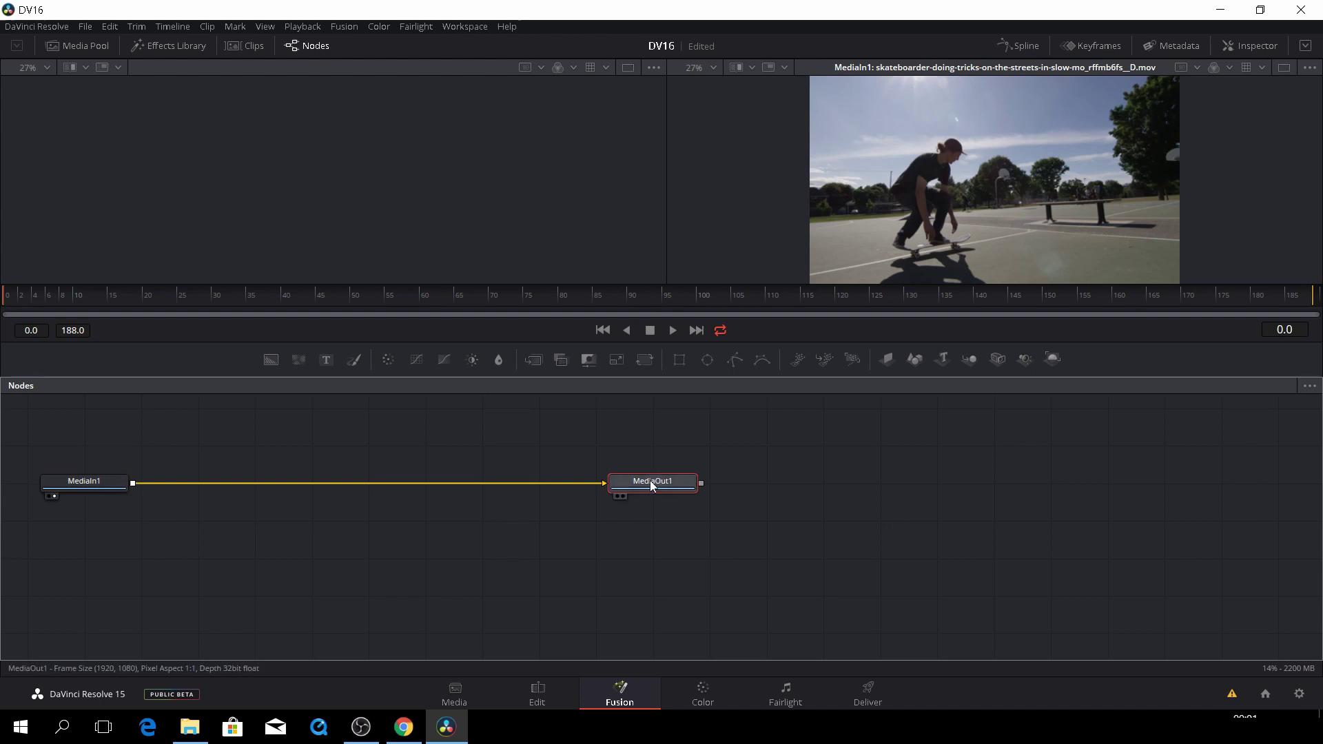
key("2")
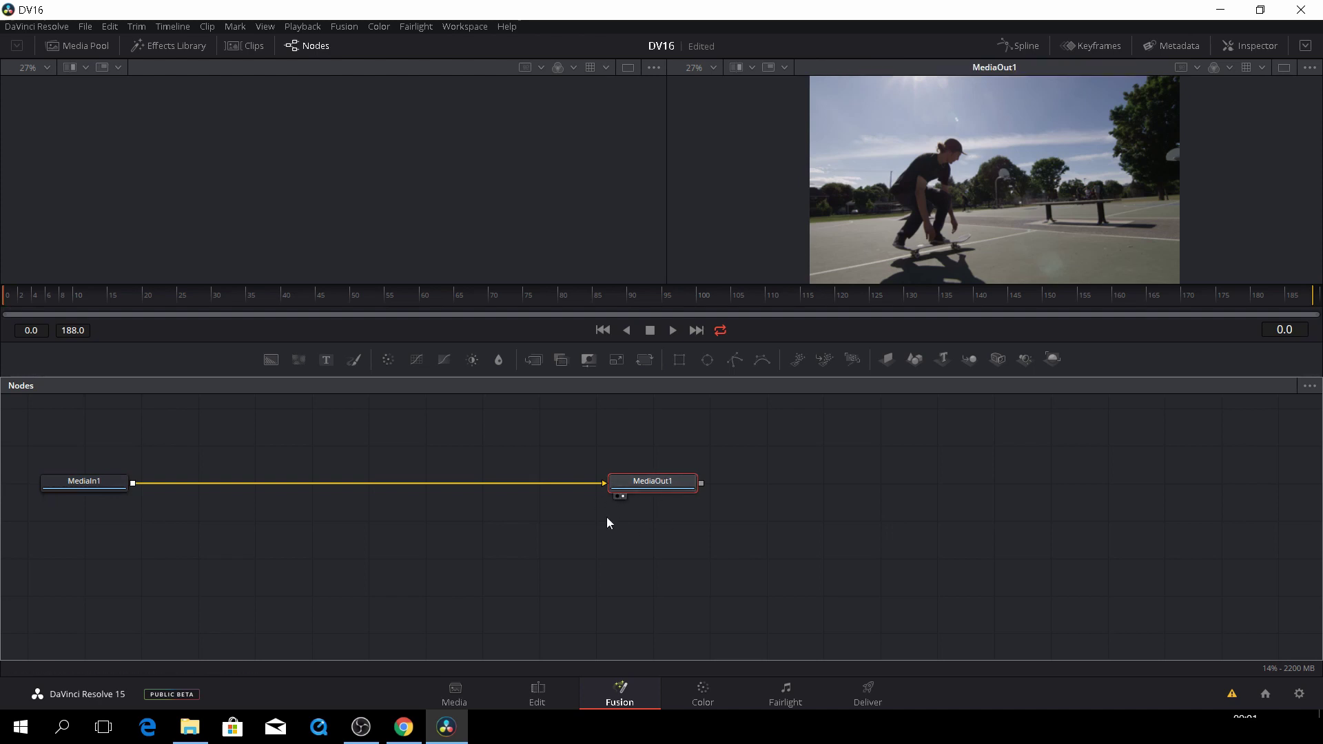
Move the MediaIn1 and MediaOut1 nodes lower in the graph so they sit level.
mouse_move(627, 498)
left_click_drag(667, 483, 792, 503)
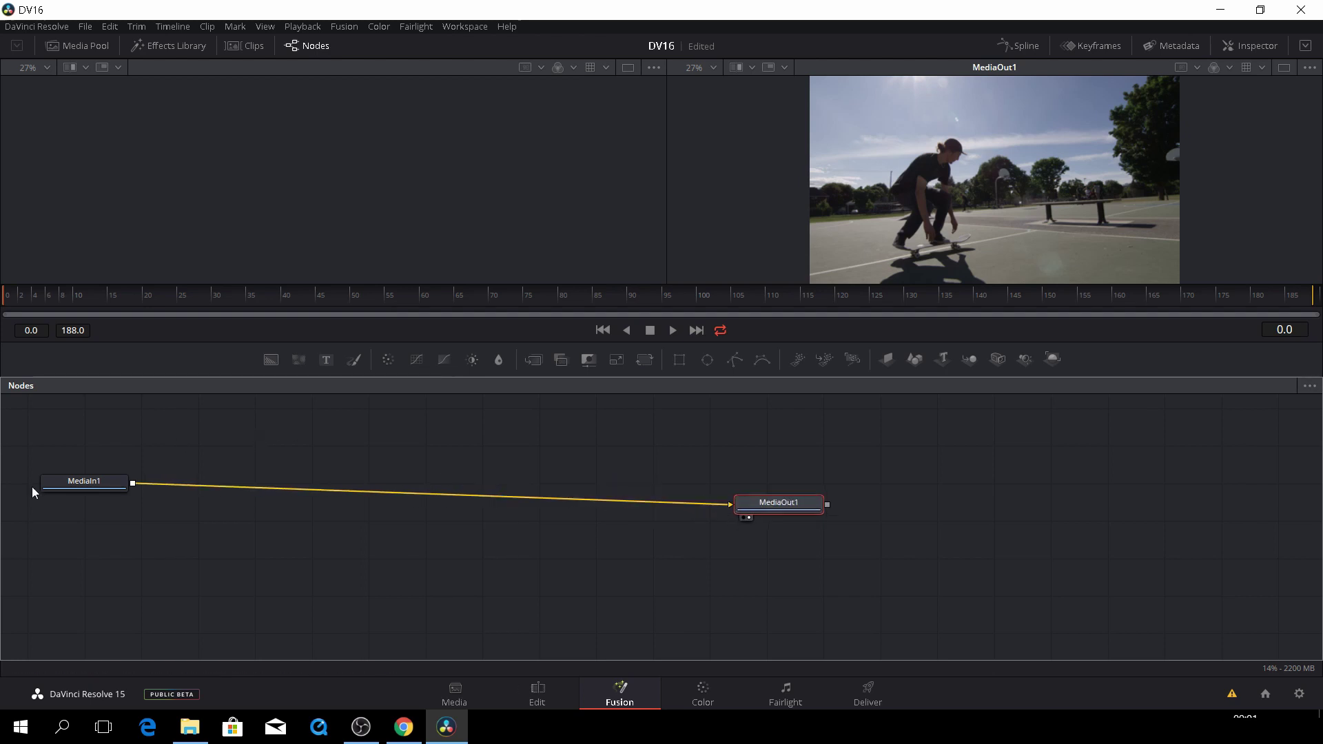
left_click_drag(64, 487, 166, 501)
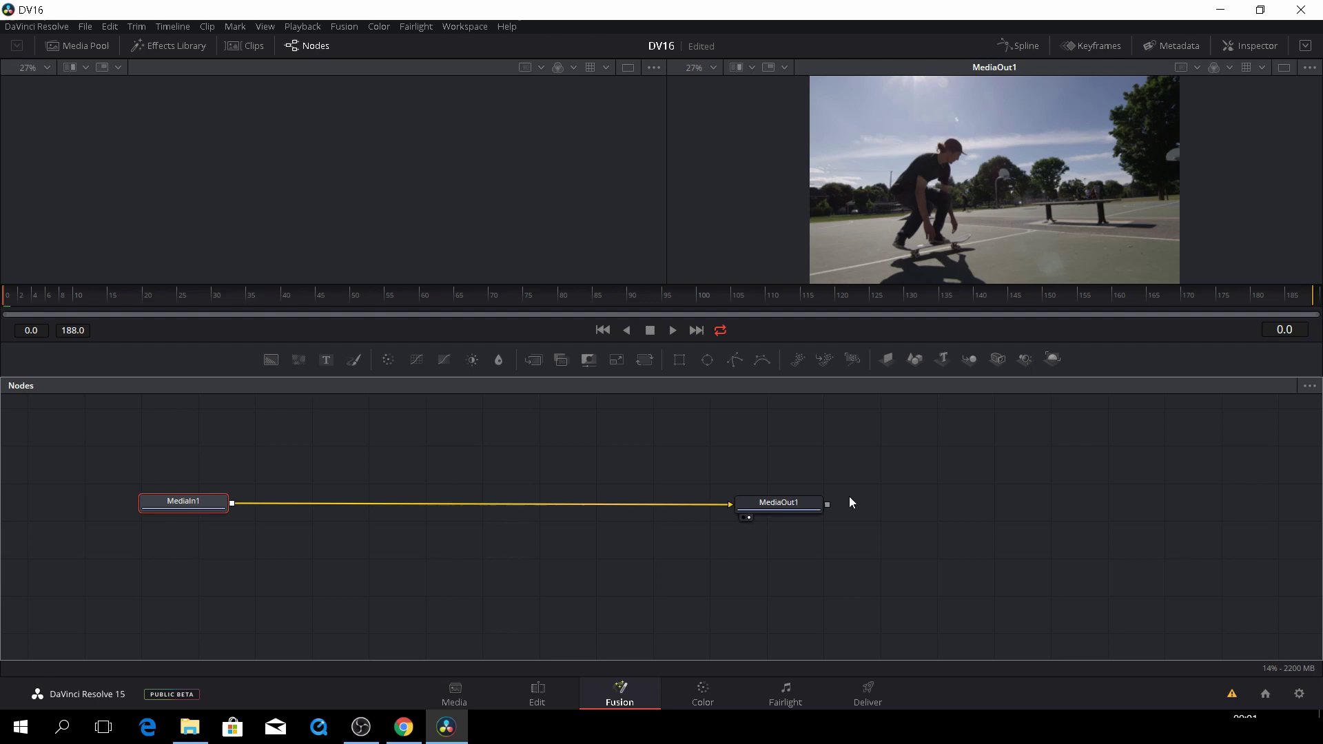
left_click_drag(803, 503, 765, 566)
left_click_drag(172, 501, 169, 564)
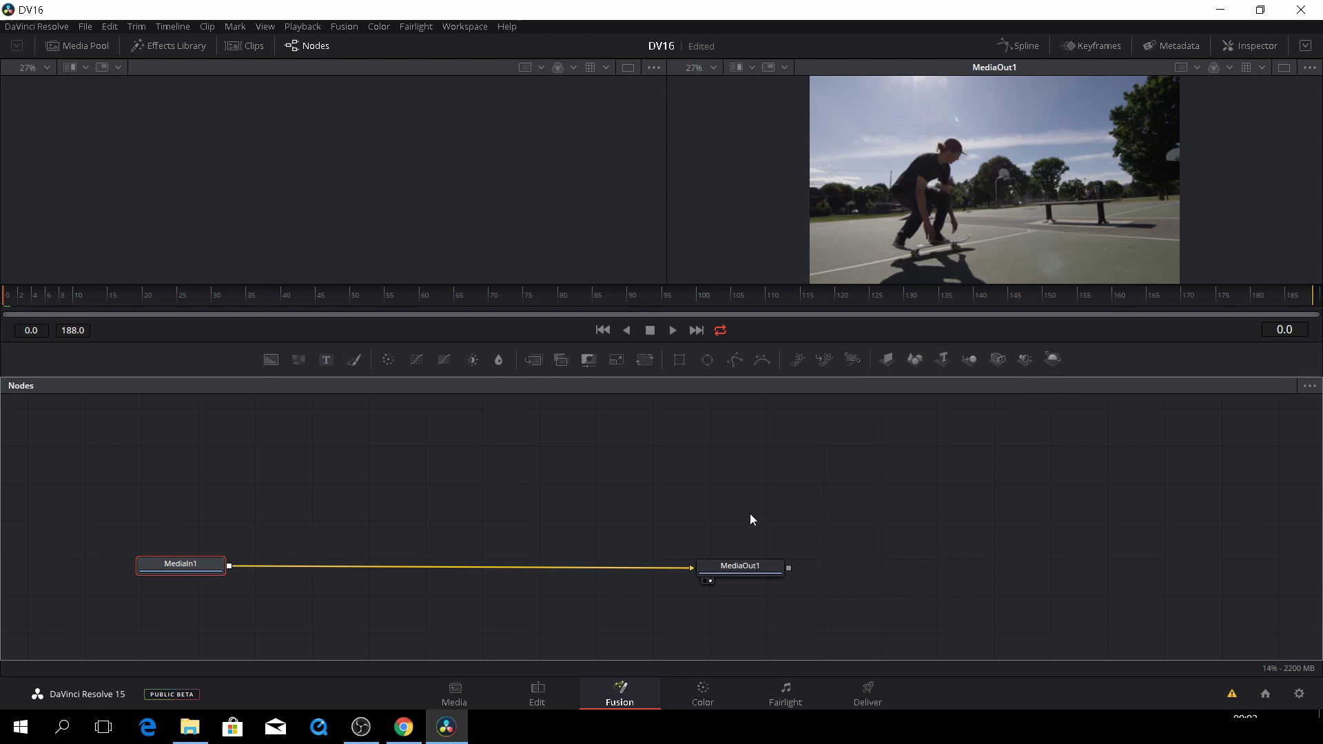
Select MediaOut1, briefly check the Inspector, Metadata and Keyframes panels, then show the Spline editor.
left_click(714, 569)
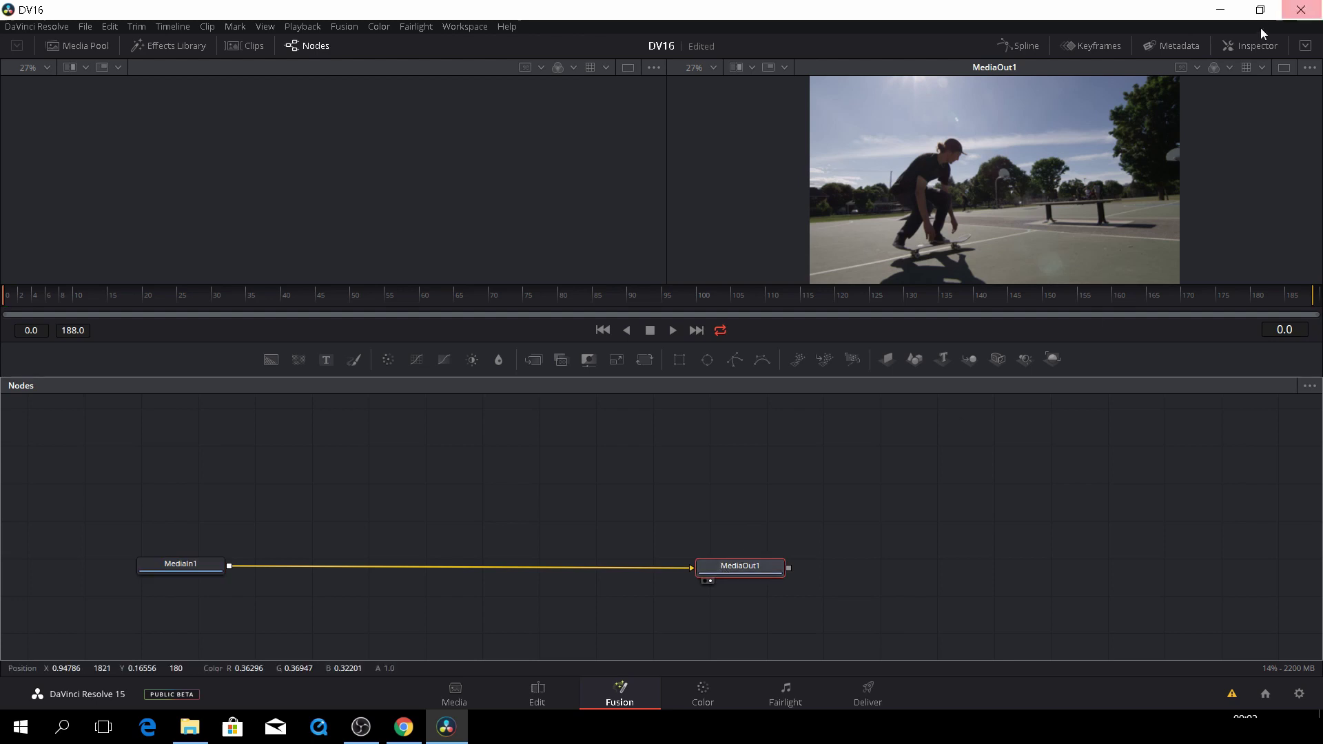
left_click(1252, 46)
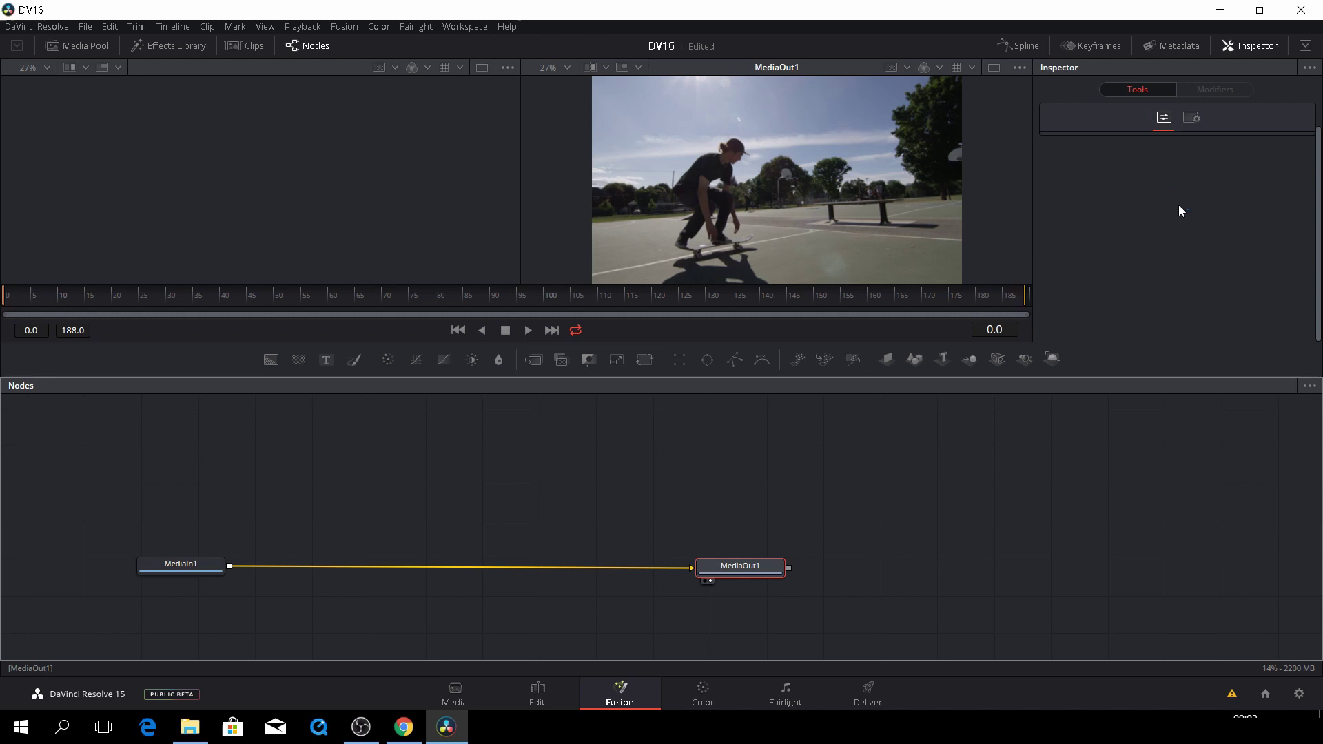
left_click(1263, 49)
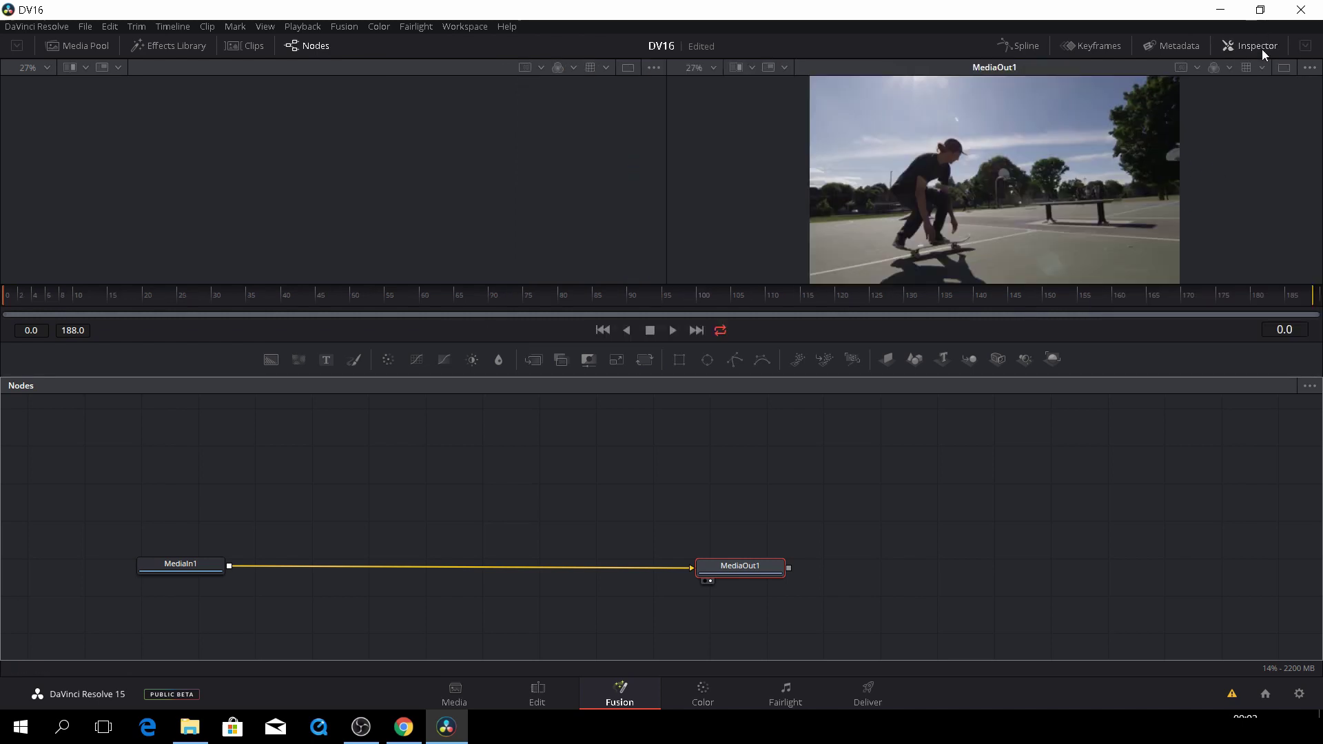
left_click(1166, 46)
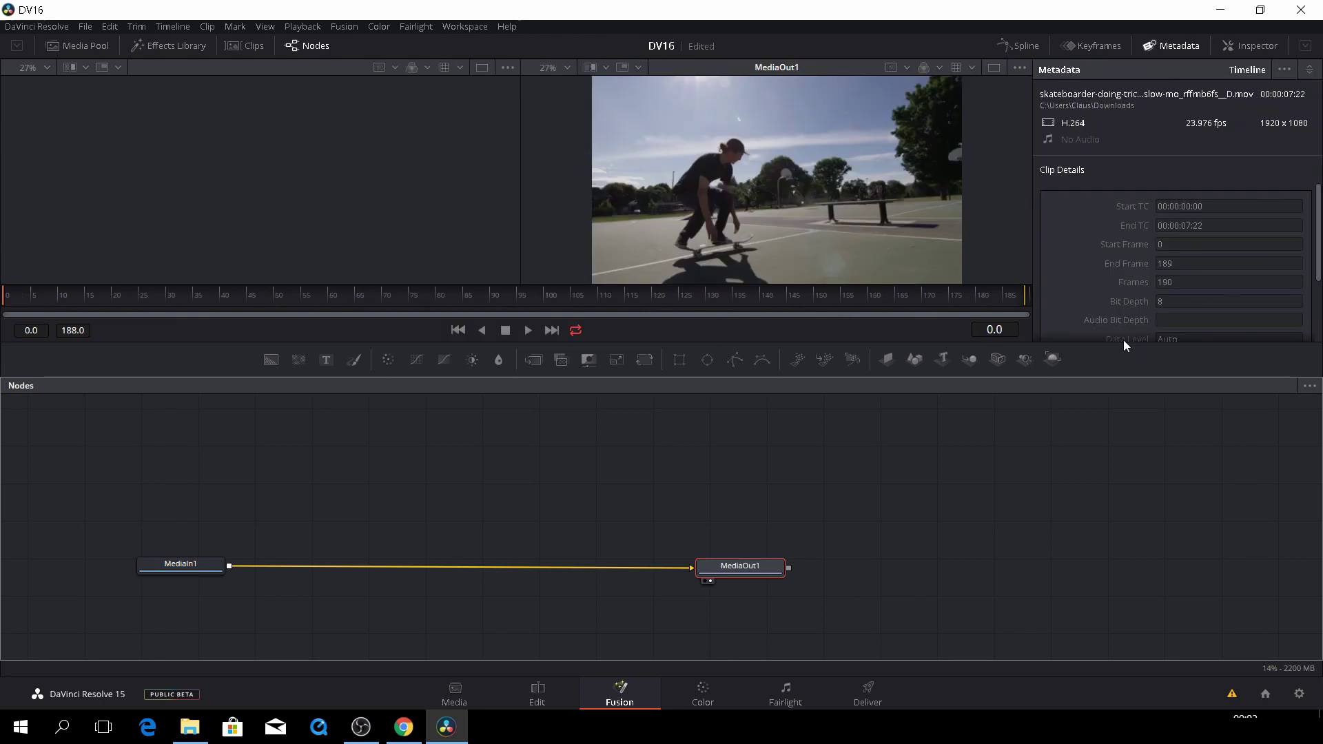
left_click(1175, 44)
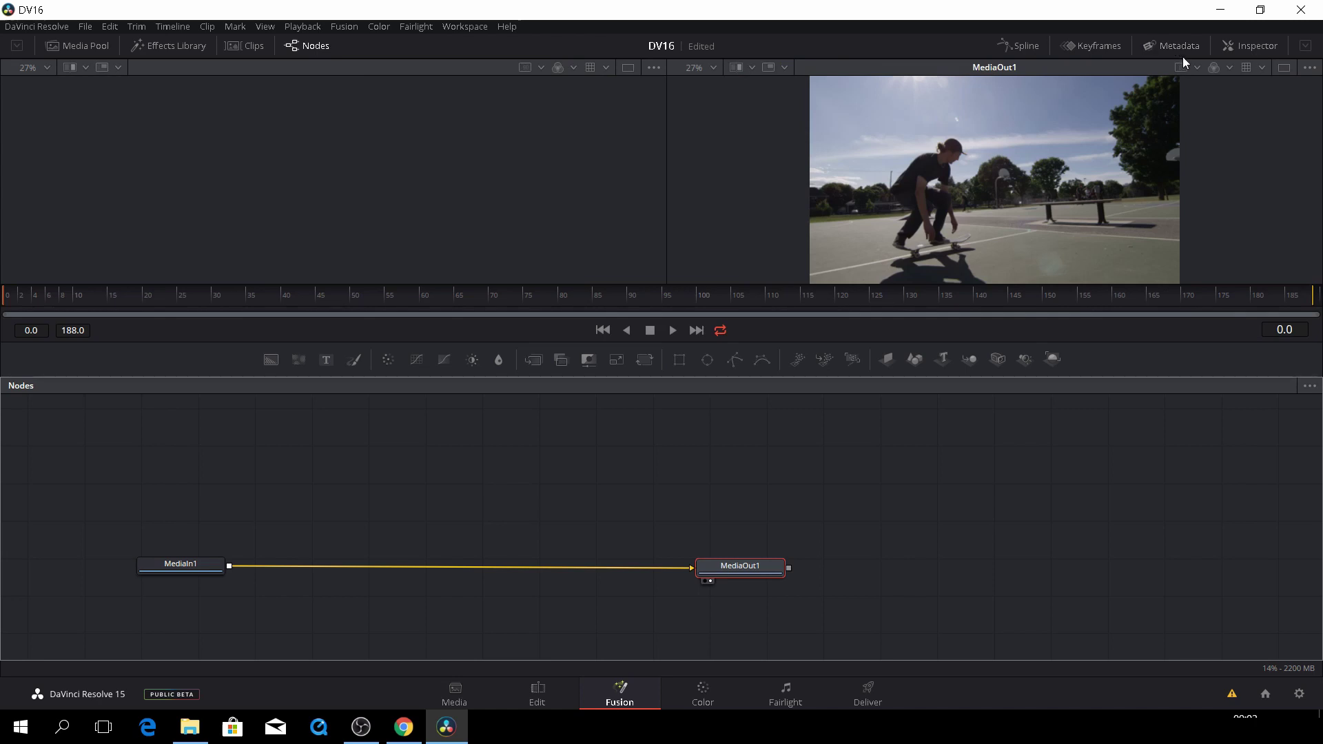
left_click(1114, 50)
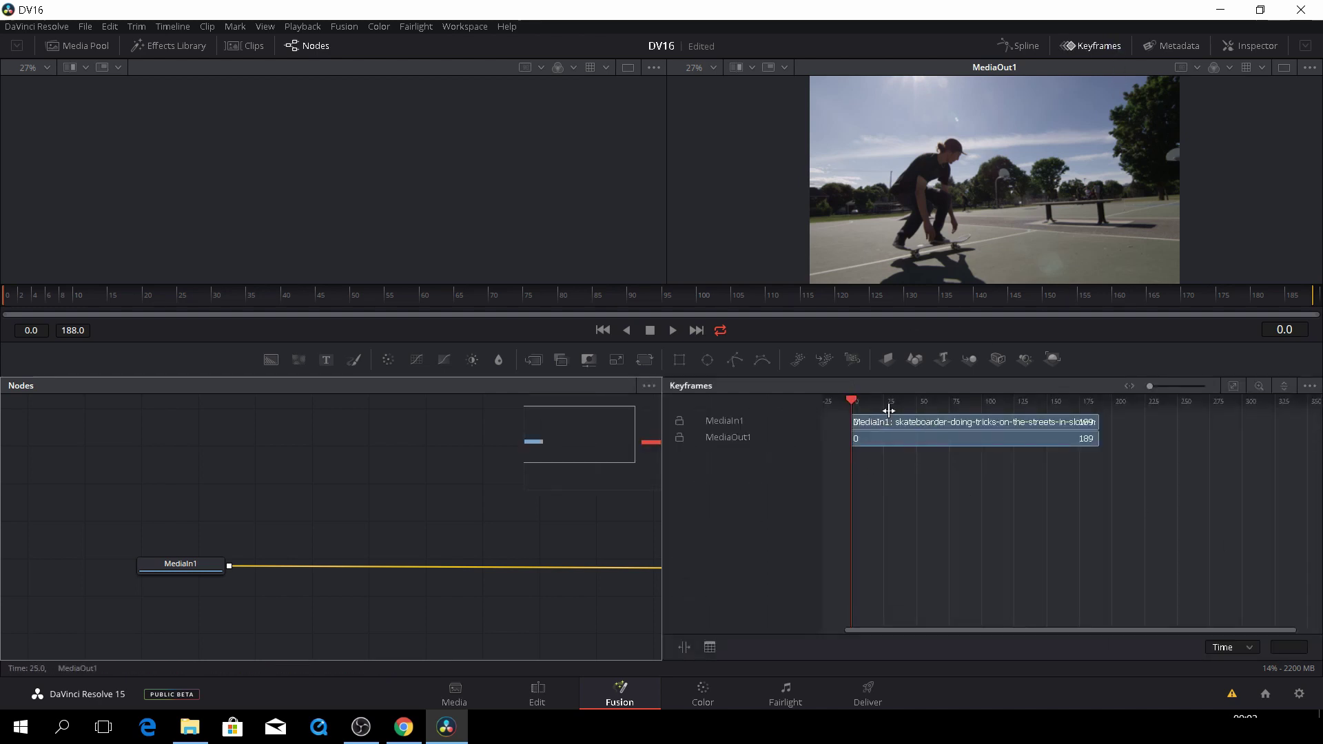
left_click(1097, 47)
left_click(1024, 47)
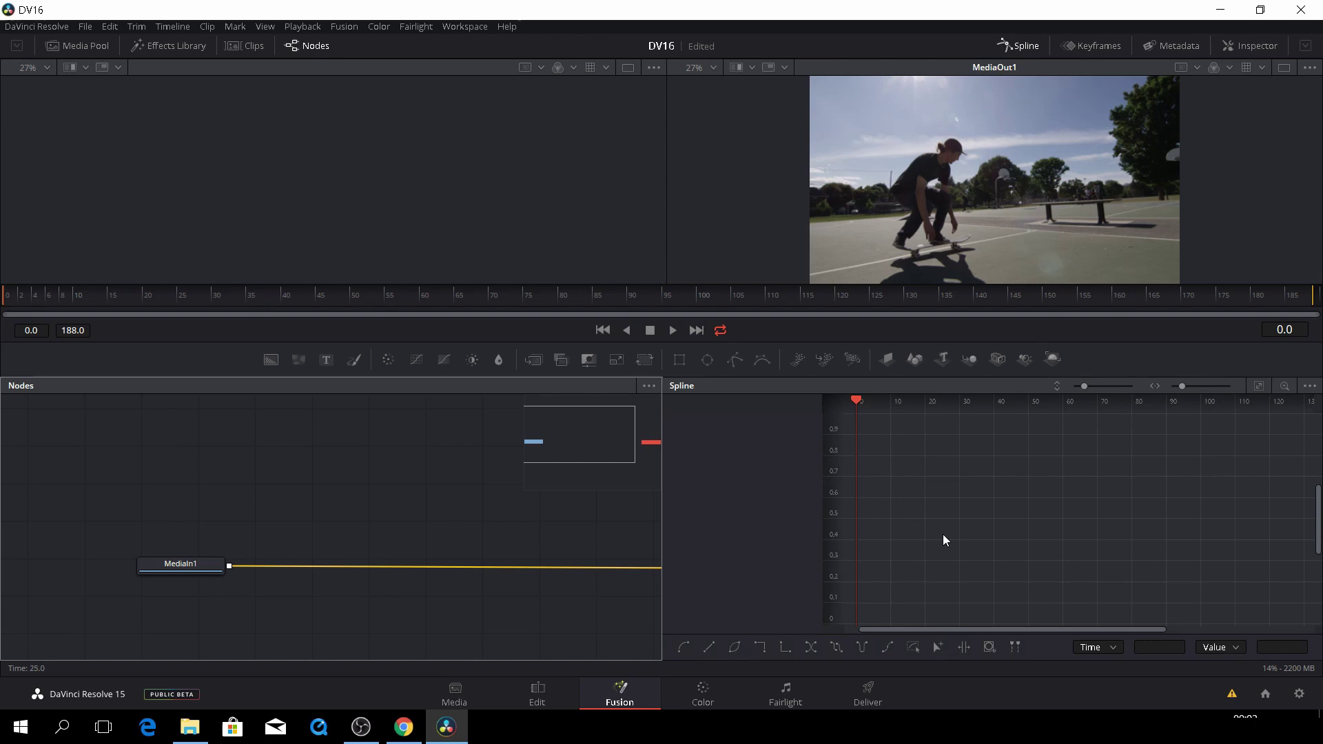
Close the Spline editor, recentre MediaIn1 and MediaOut1 in the node view, and show the Clips strip.
left_click(1020, 43)
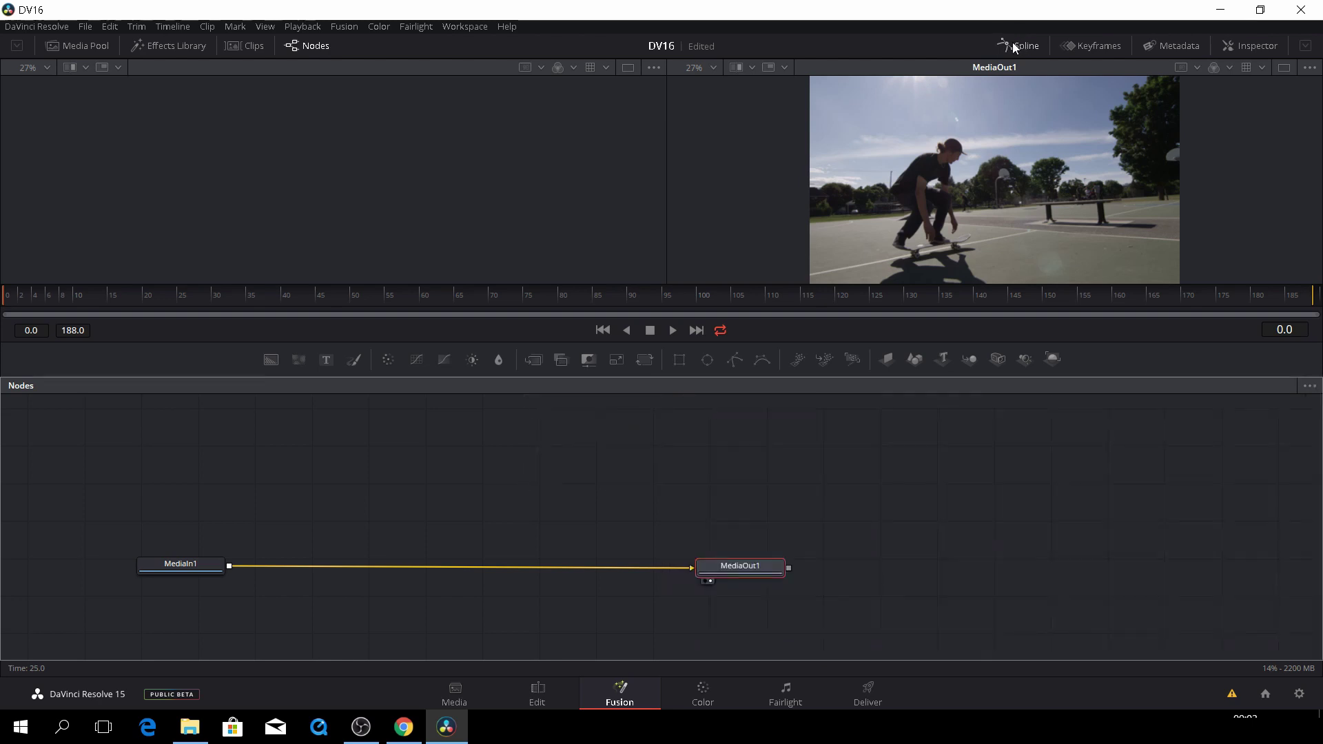
left_click(312, 43)
left_click(312, 43)
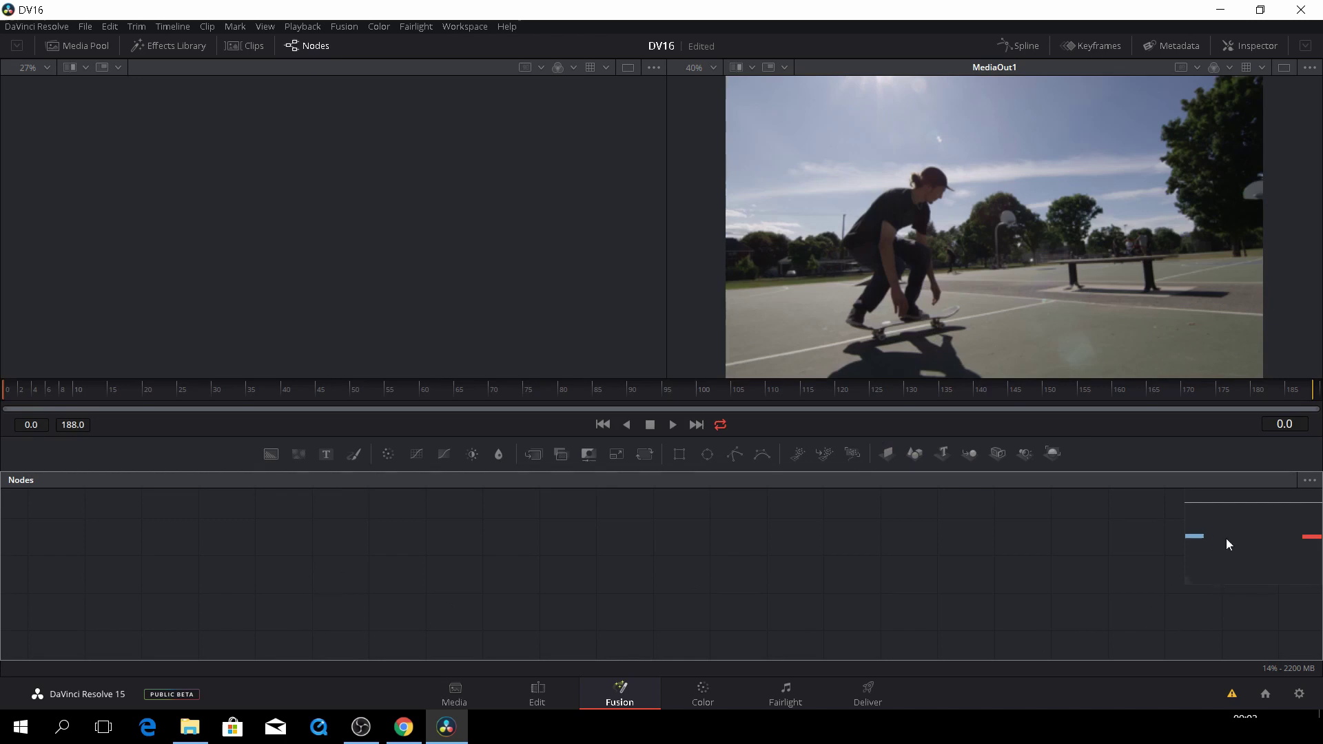
left_click_drag(1249, 544, 1214, 536)
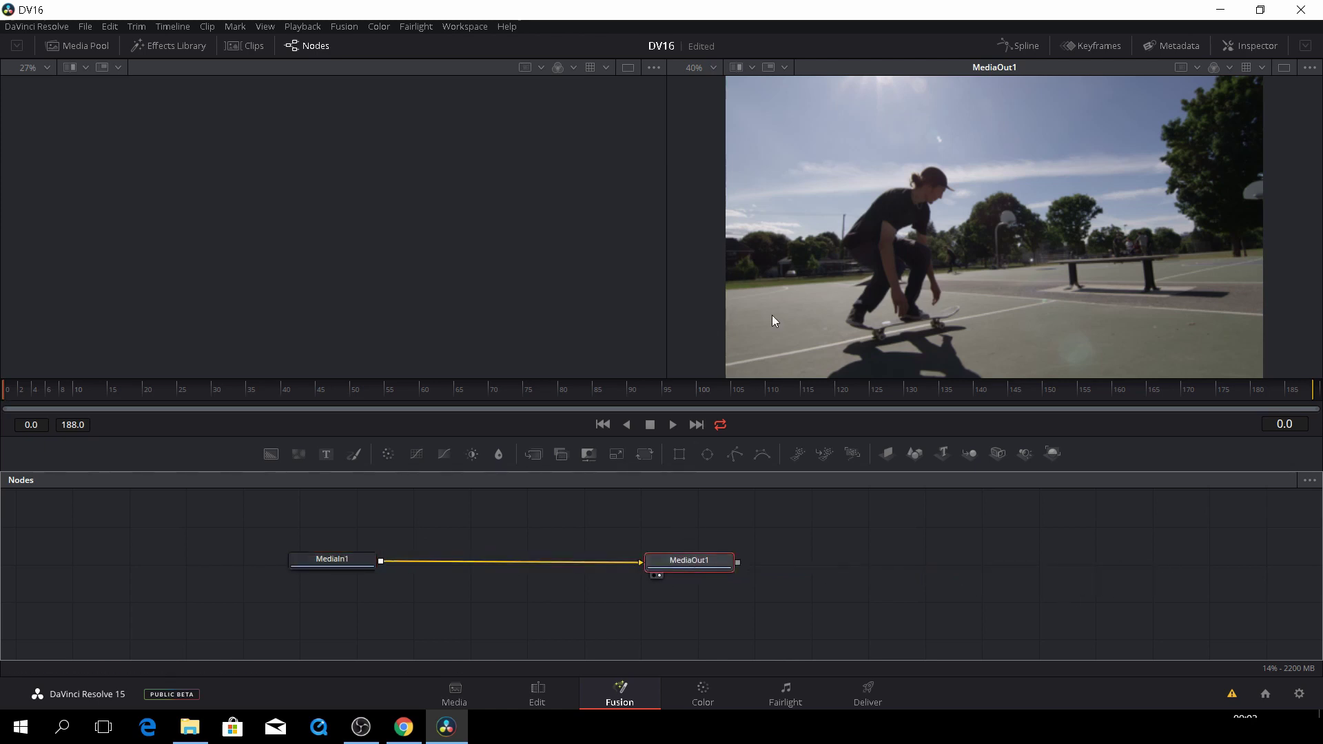
left_click(258, 47)
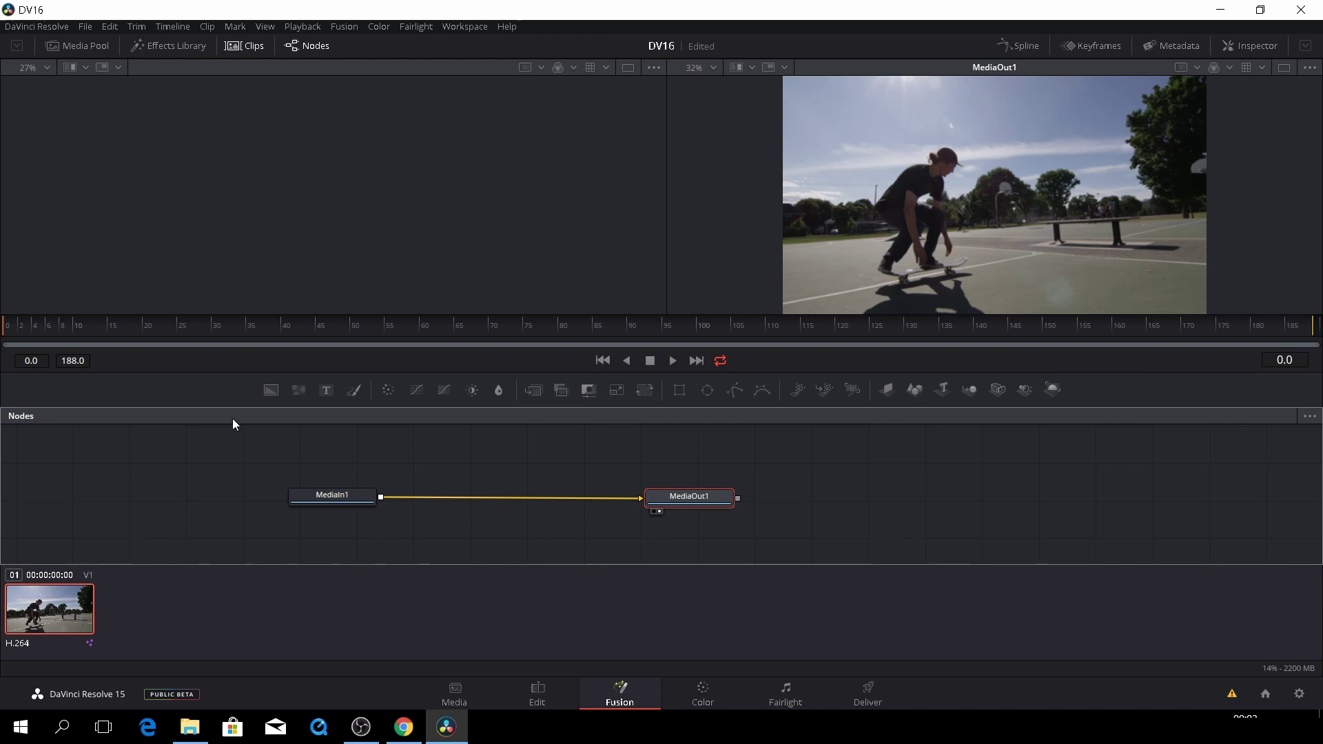
left_click(249, 48)
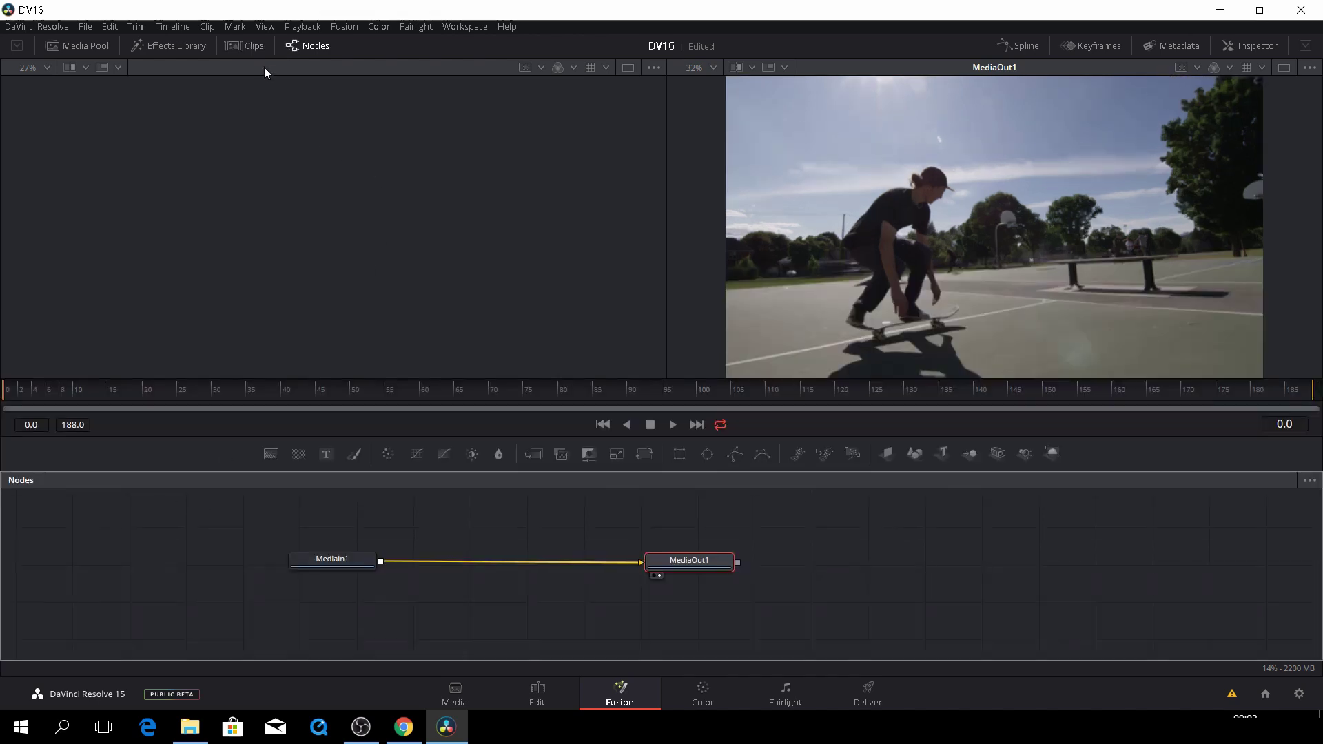
left_click(184, 49)
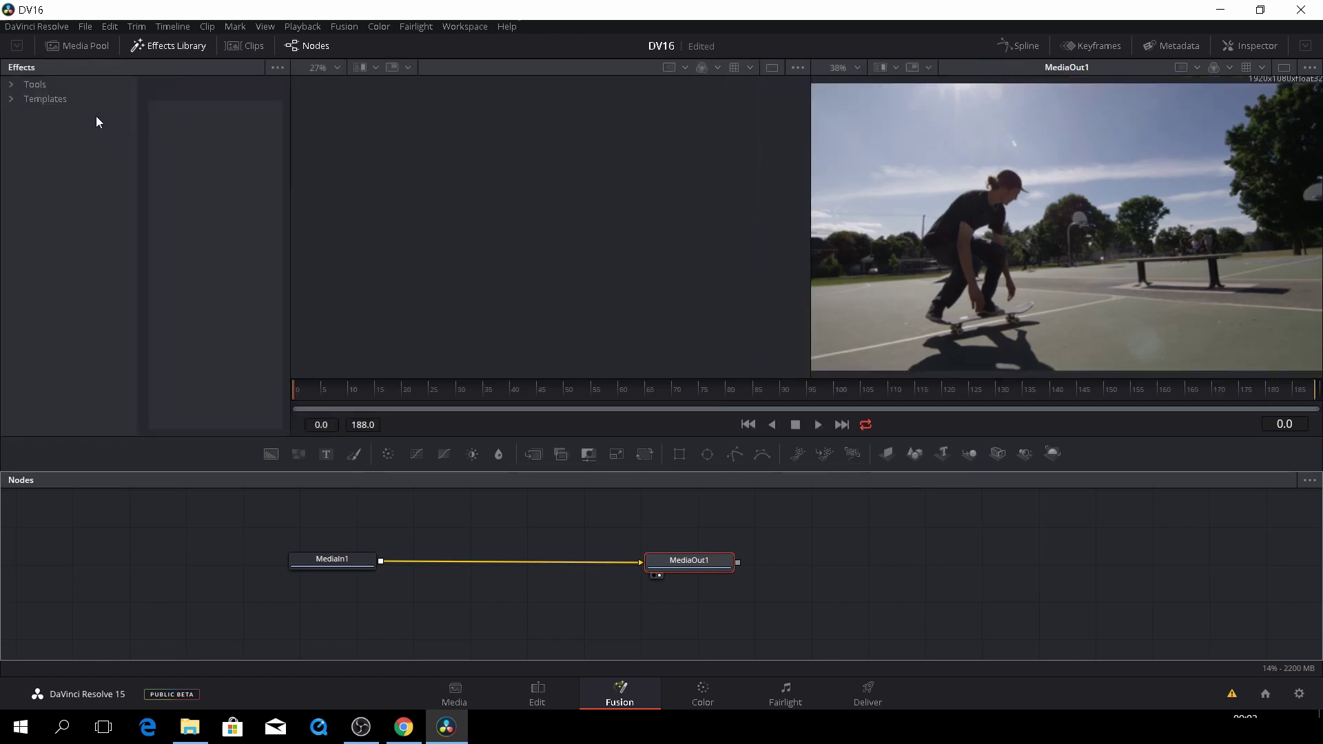
left_click(12, 85)
scroll(58, 169, "down", 1)
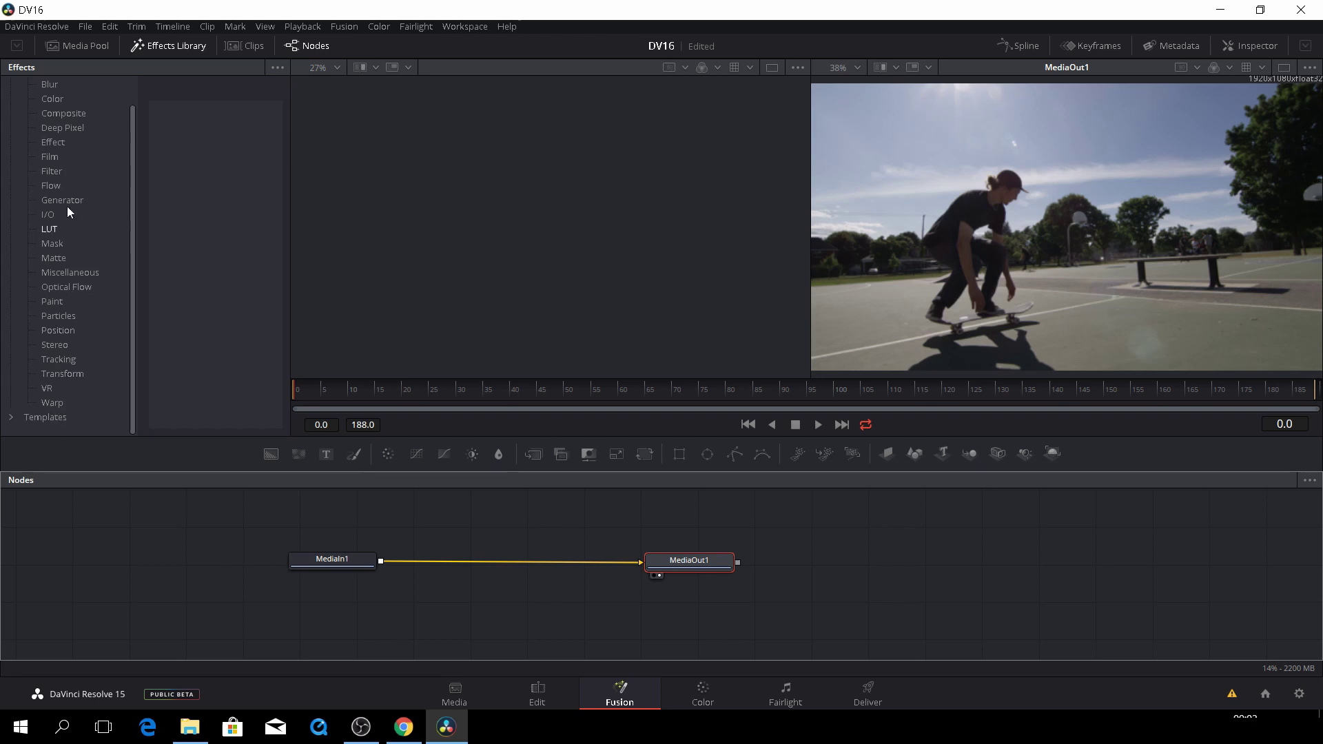
scroll(73, 172, "up", 1)
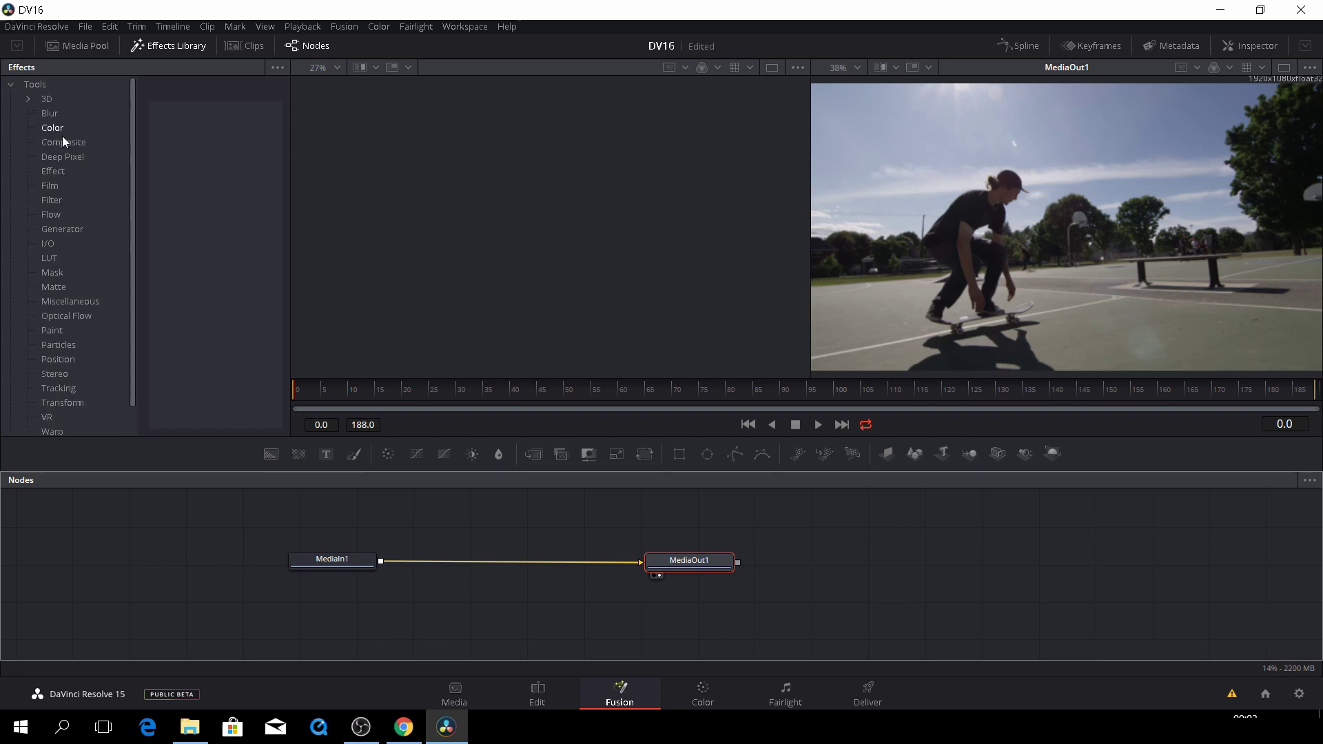
left_click(166, 46)
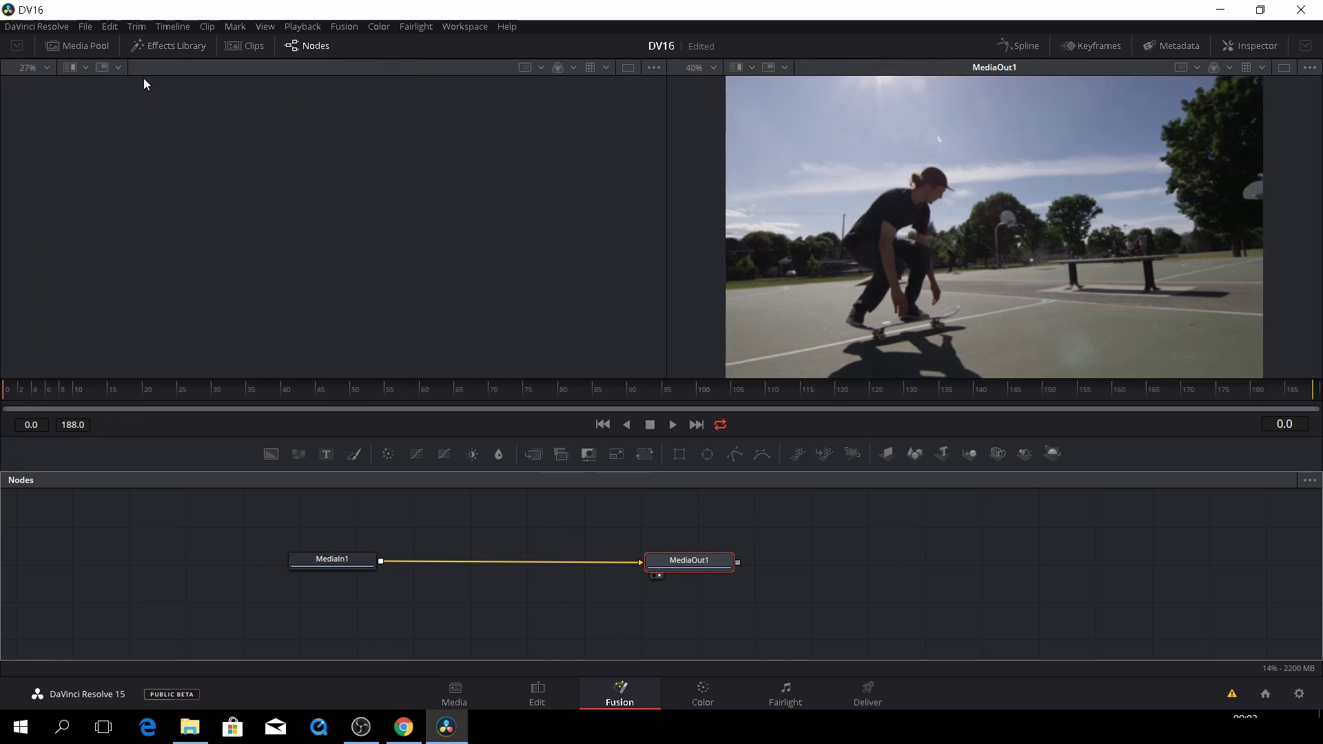
left_click(80, 48)
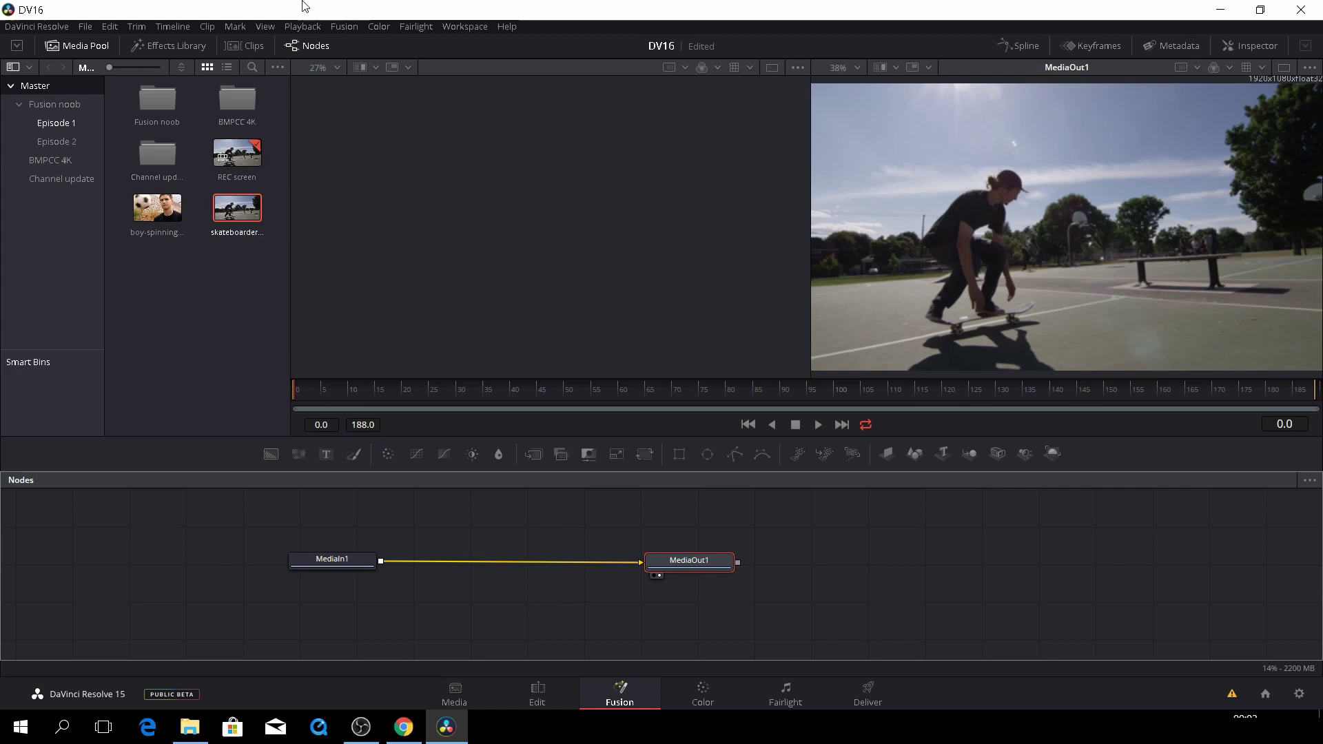
left_click(90, 48)
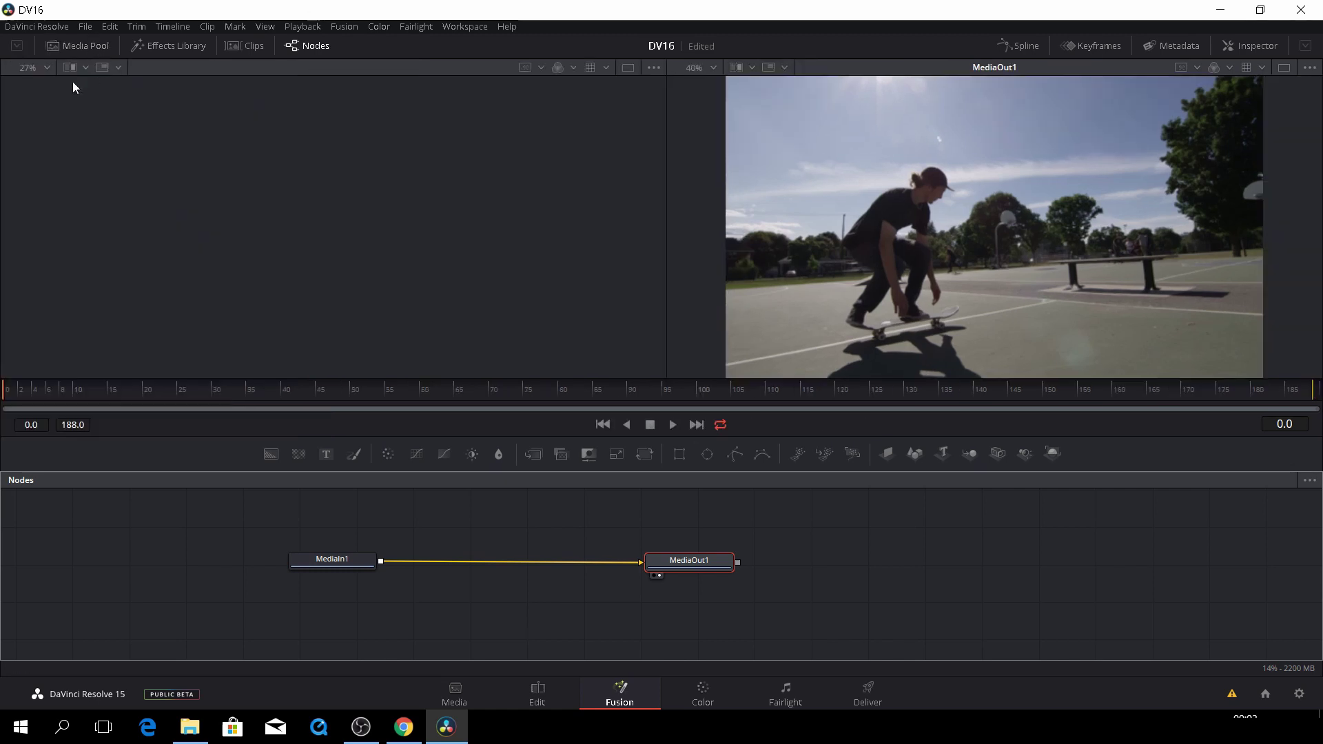
left_click(91, 44)
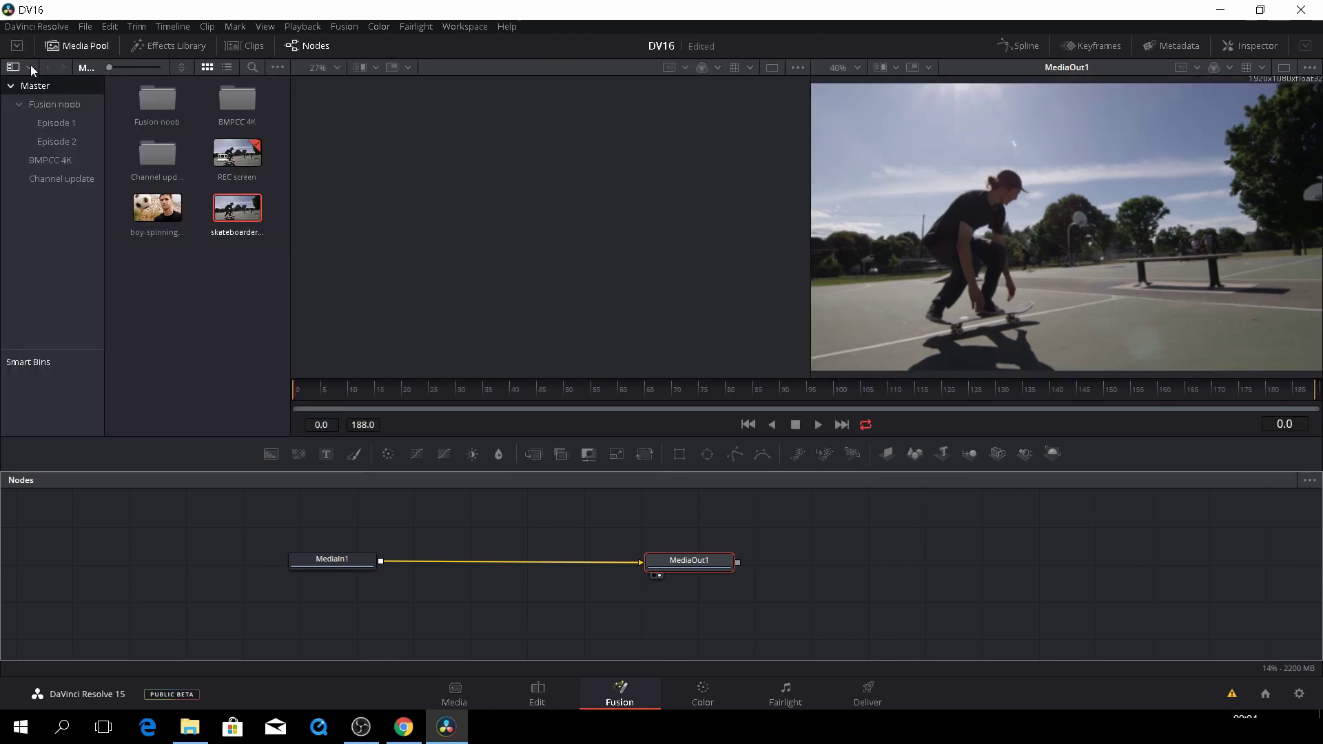
left_click(18, 47)
left_click(18, 47)
left_click(19, 48)
left_click(19, 47)
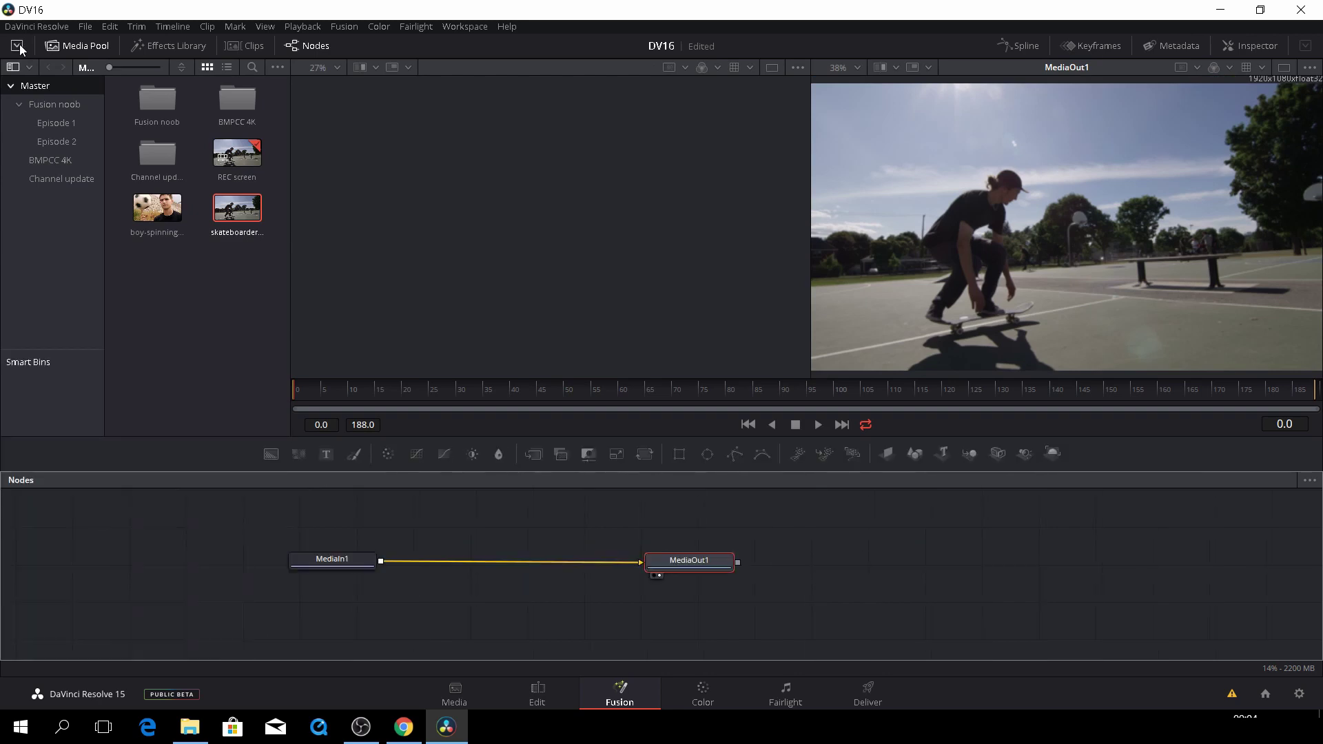
left_click(94, 44)
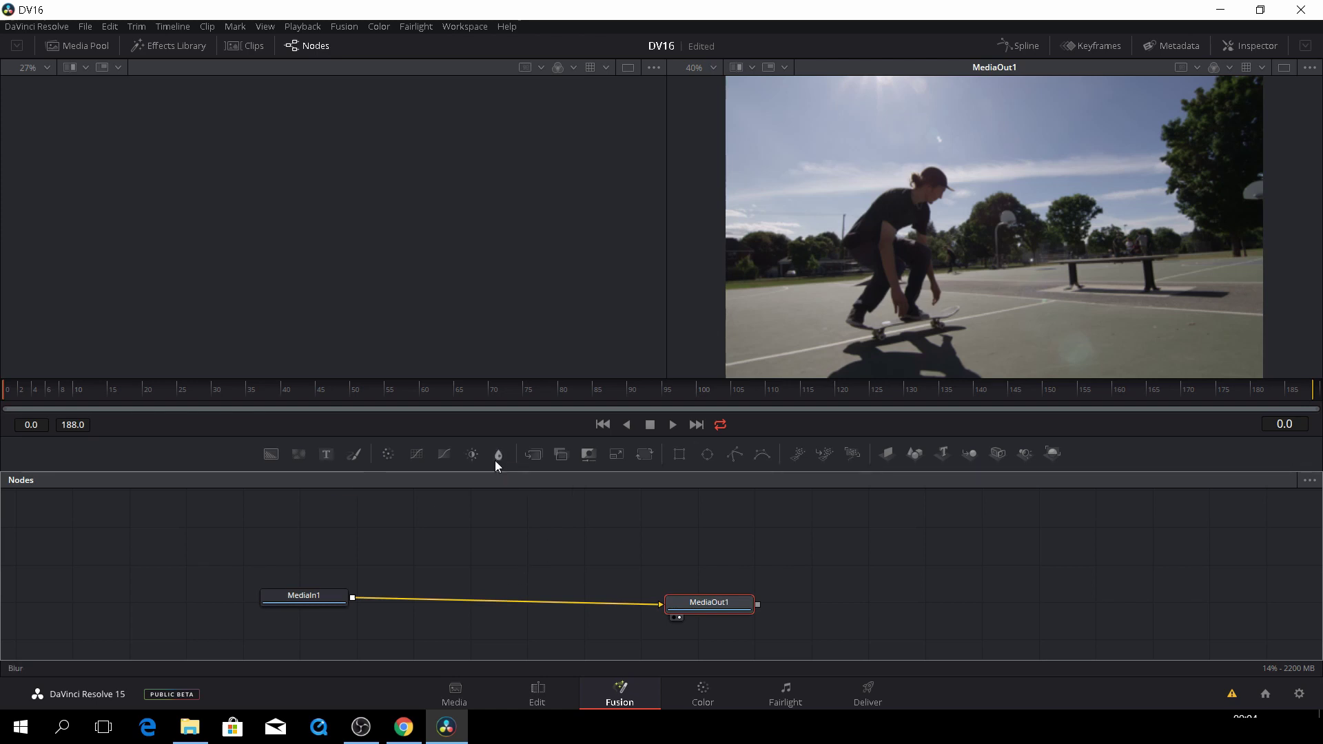
Add a Blur node and drop it onto the MediaIn1–MediaOut1 link.
left_click_drag(496, 463, 432, 605)
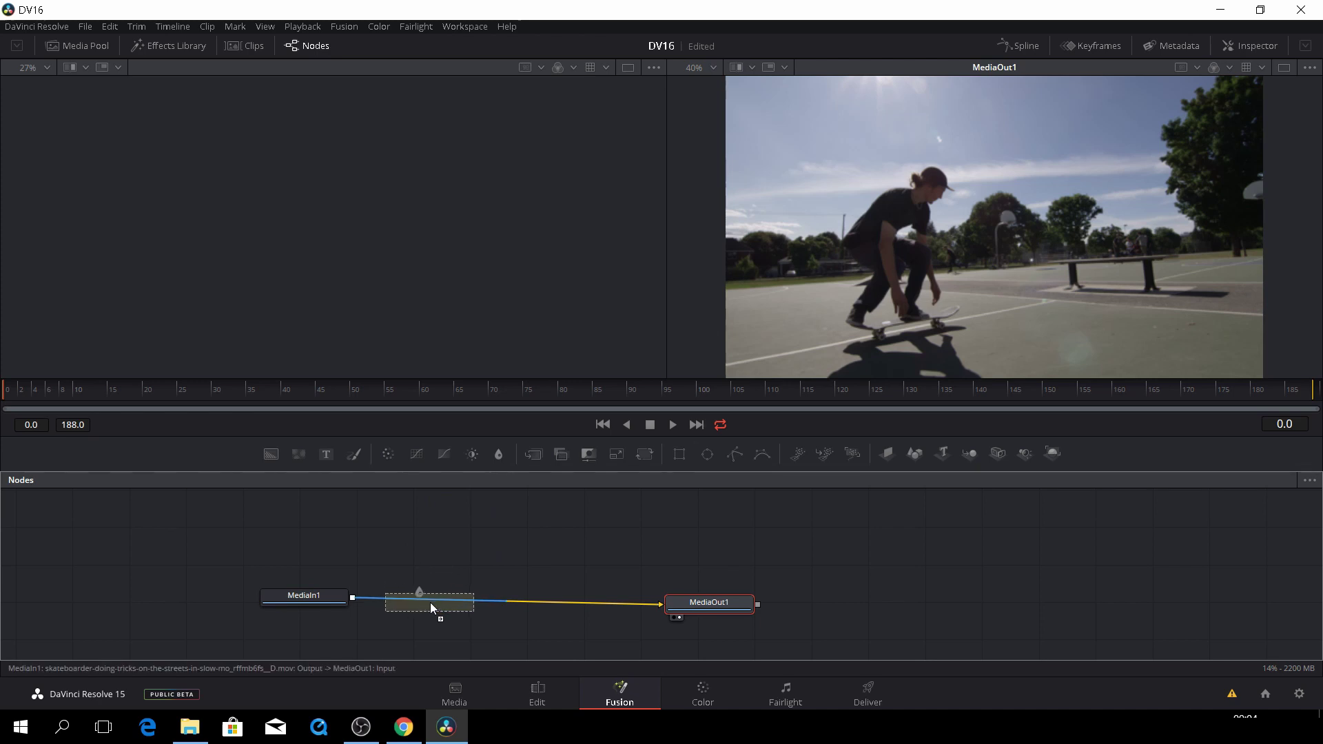
left_click_drag(430, 603, 481, 582)
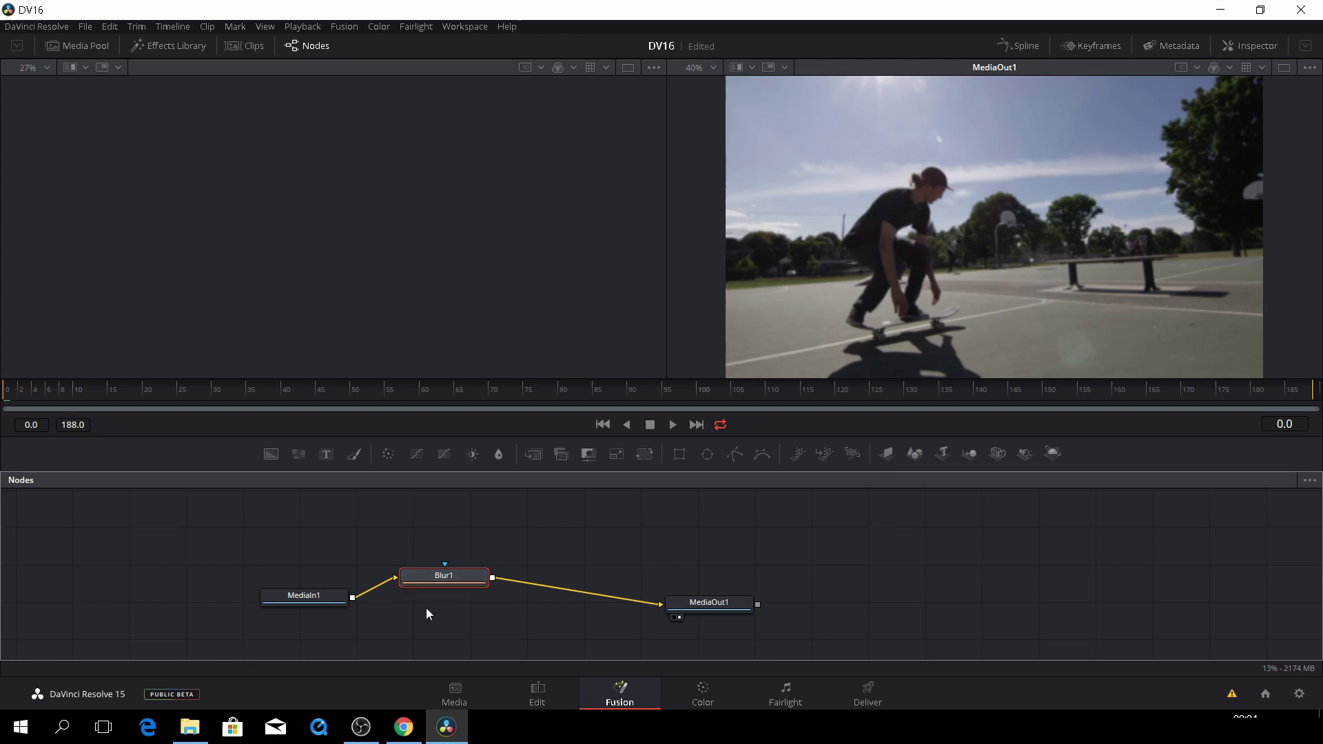
Show Blur1 in the left viewer and display its settings in the Inspector.
mouse_move(442, 584)
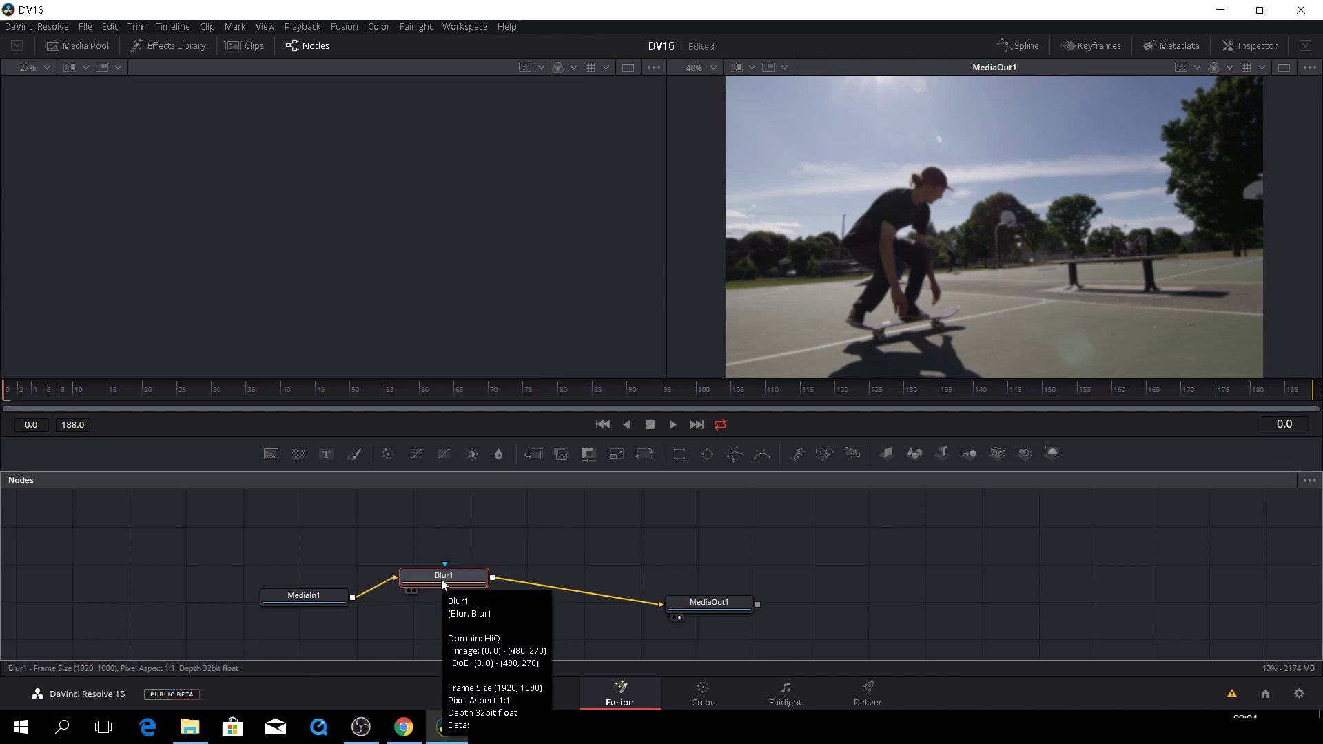
key("1")
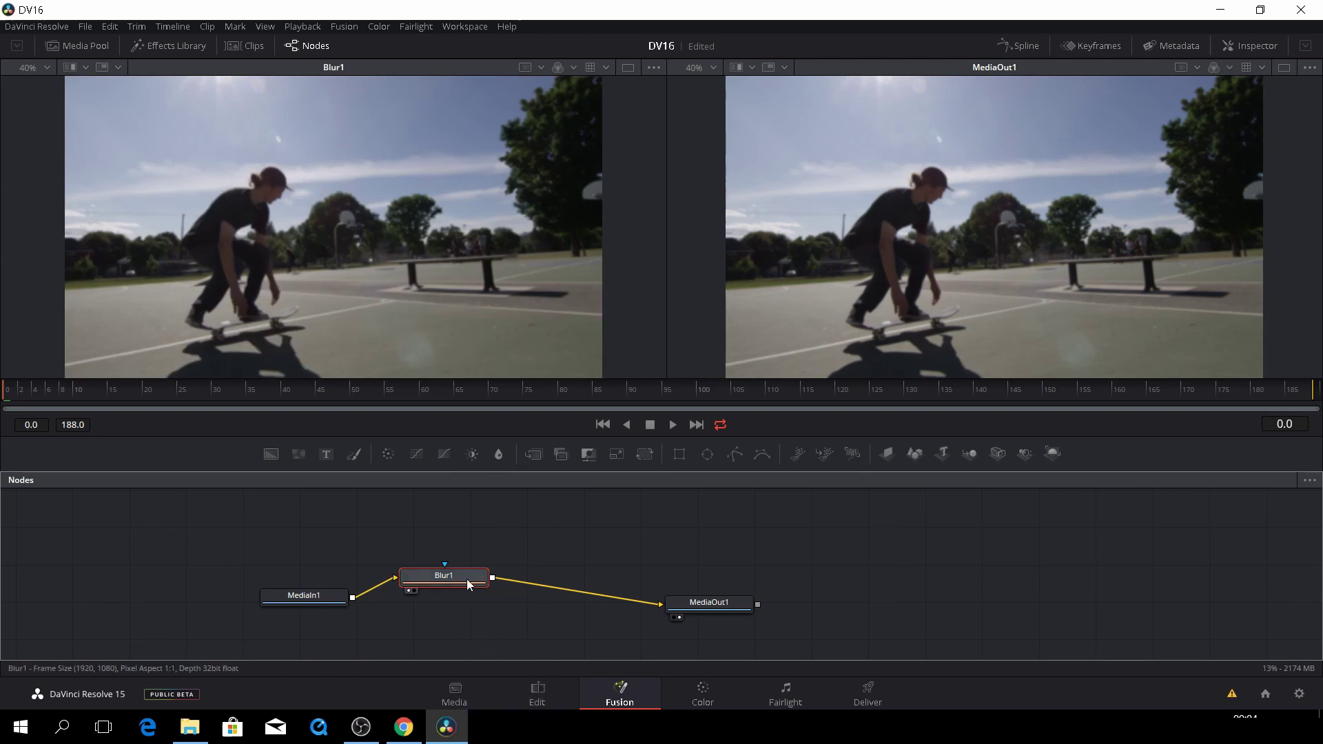
left_click(1243, 47)
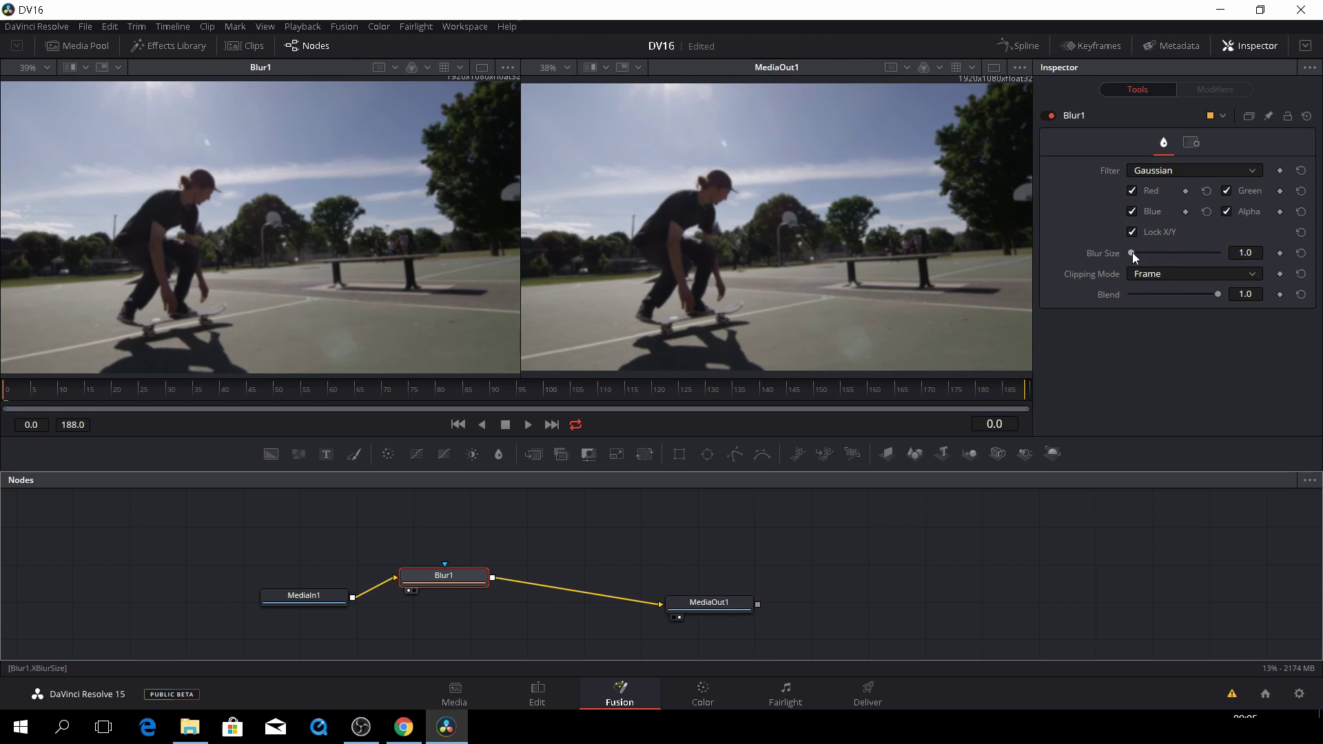
Keyframe Blur Size at 58.3 on frame 0 and 0.0 on frame 10.
left_click_drag(1132, 252, 1184, 245)
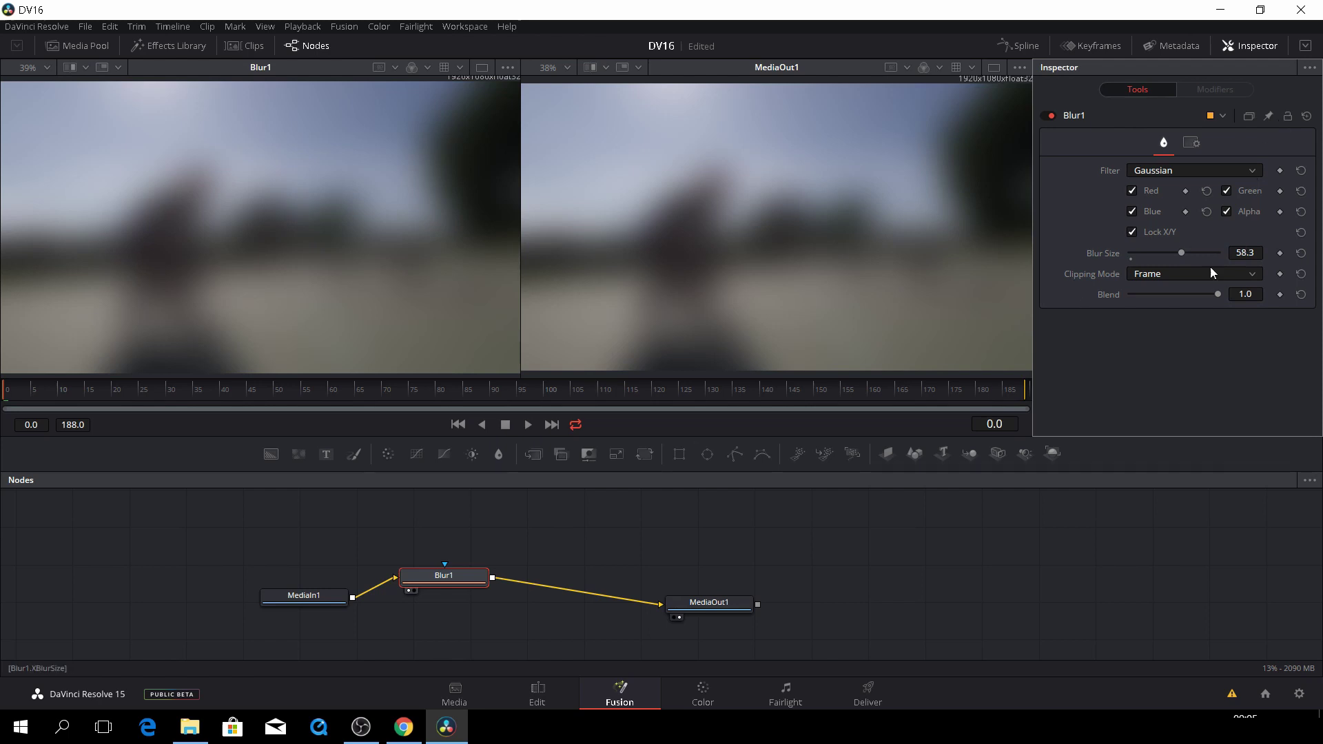
left_click(1280, 254)
key("Right")
key("Right")
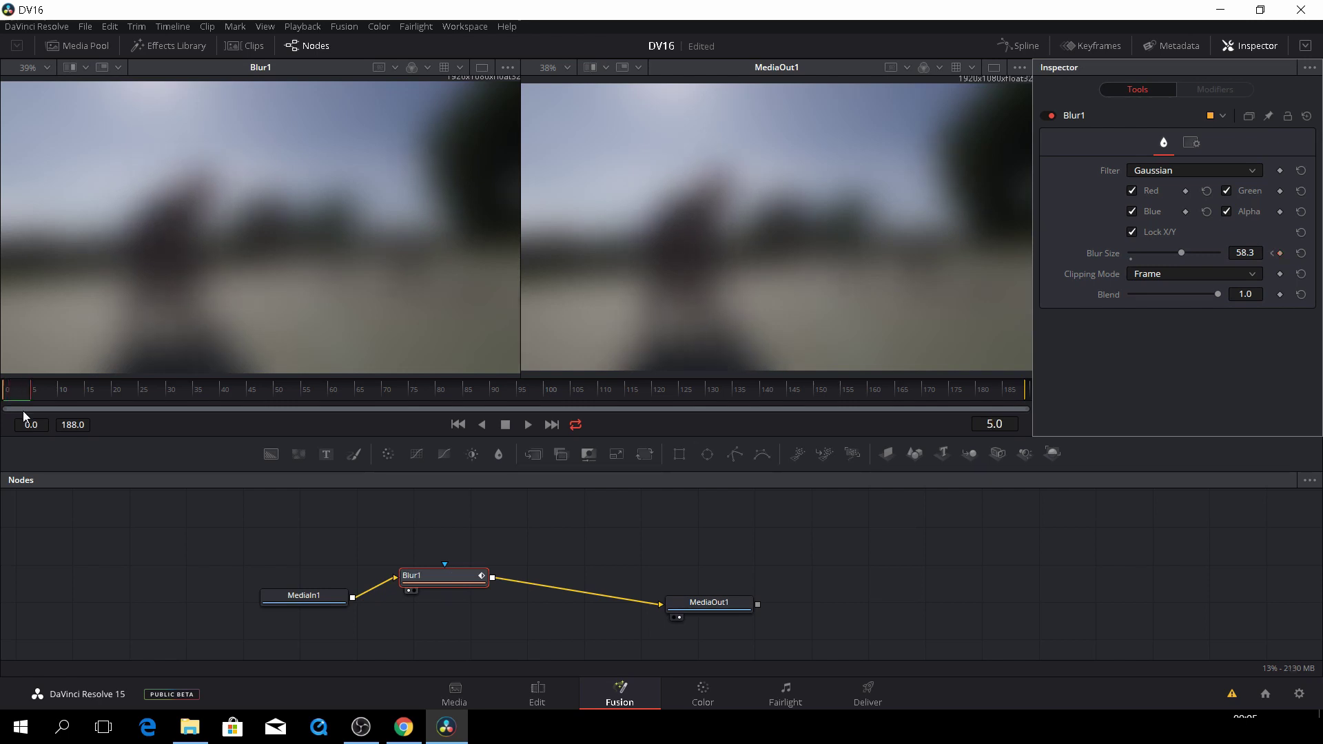
key("Right")
key("Right")
key("Right")
key("Right")
key("Right")
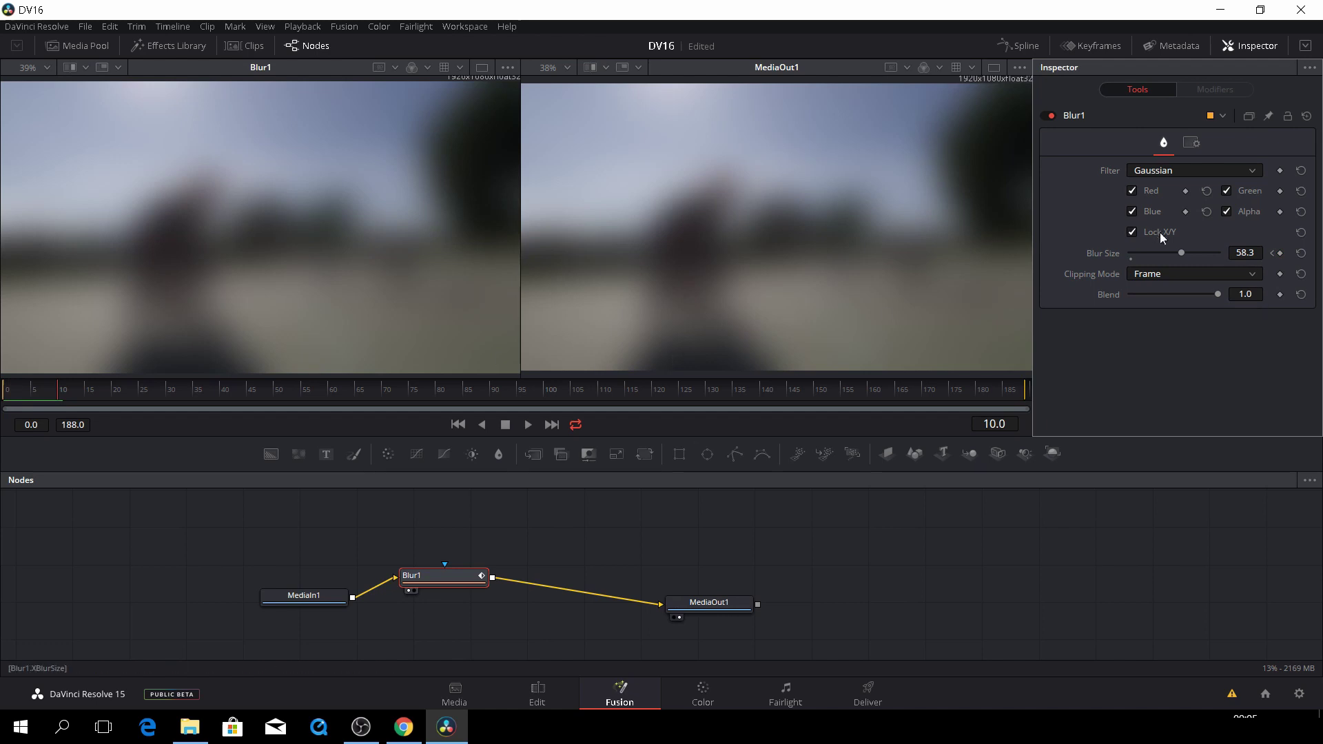
left_click_drag(1180, 252, 1130, 254)
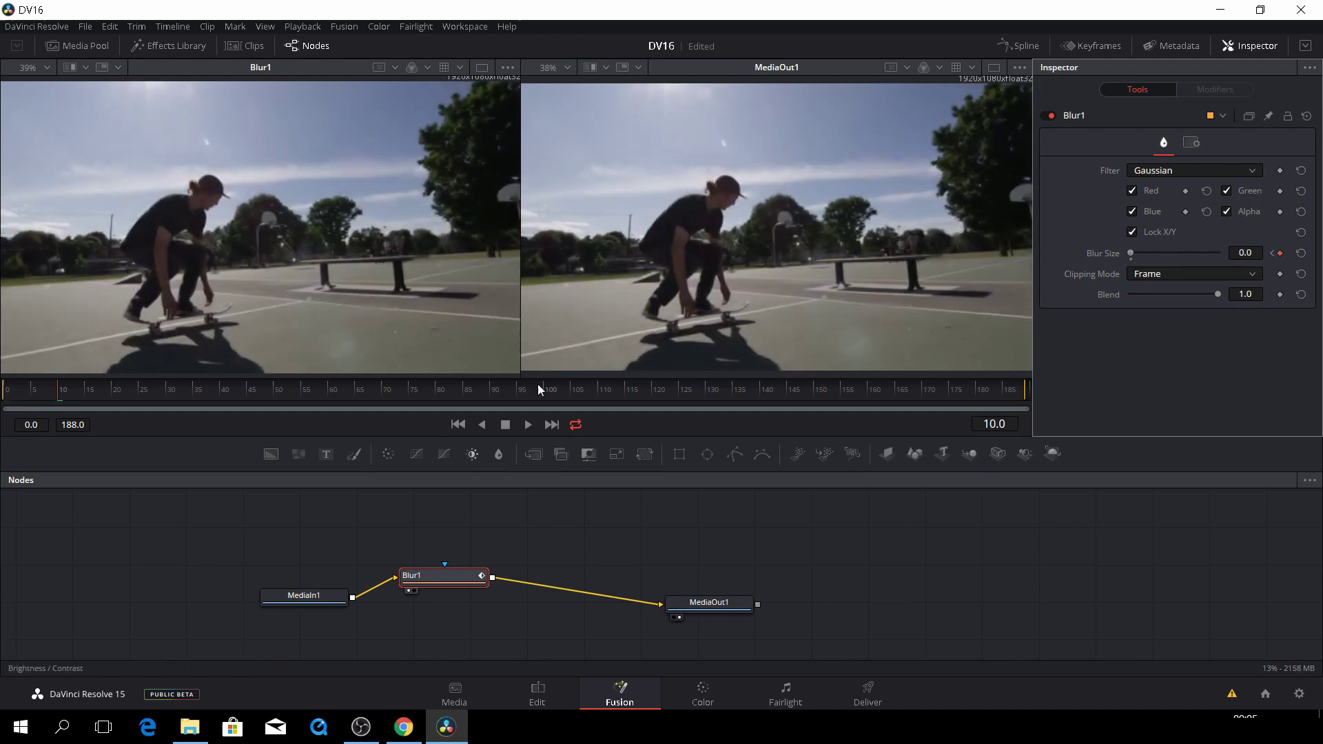
Return near the start and play the clip to preview the blur animation.
left_click_drag(27, 391, 3, 407)
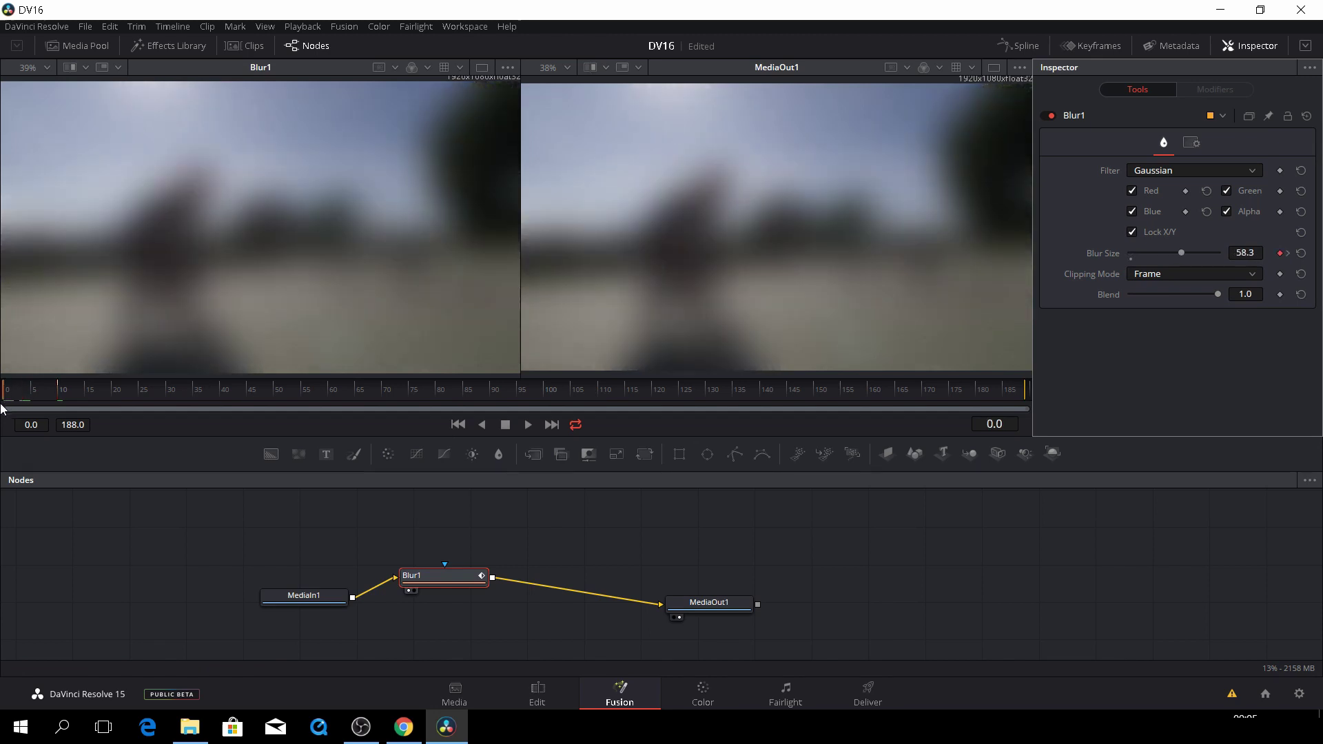
key("space")
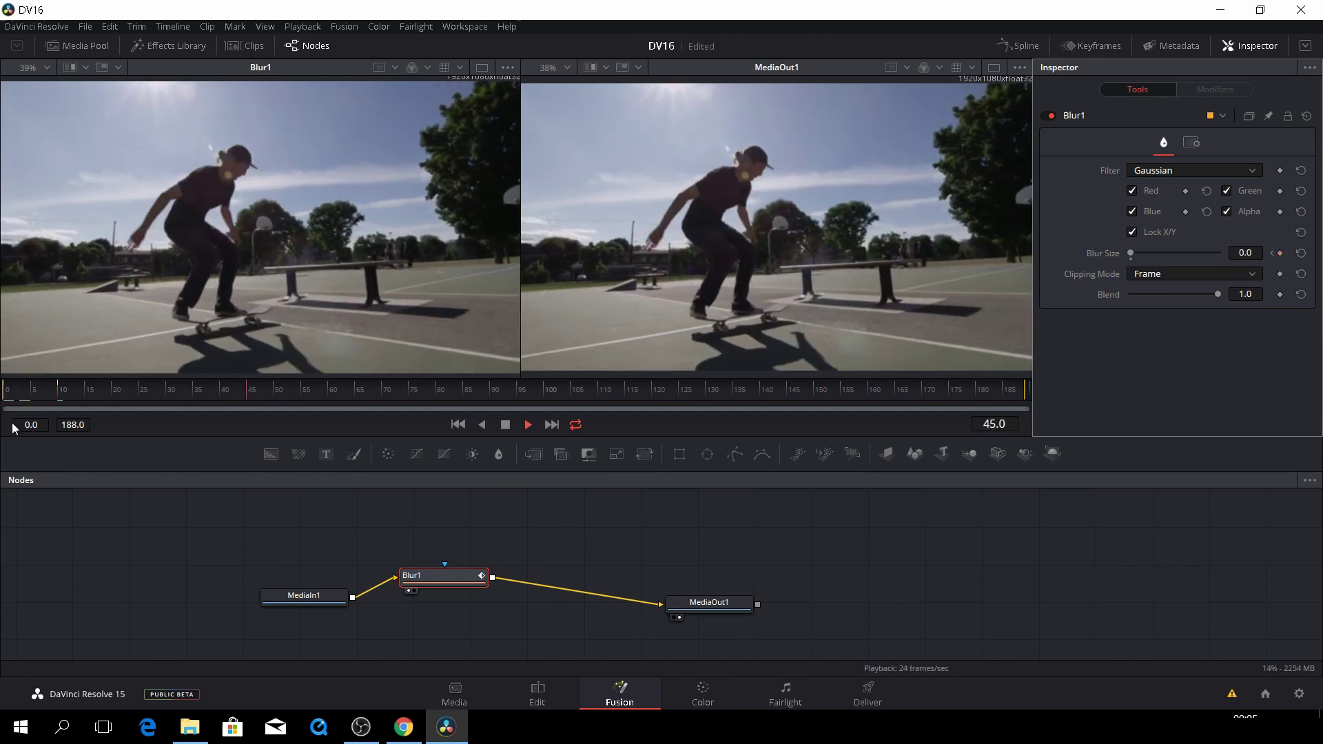
key("space")
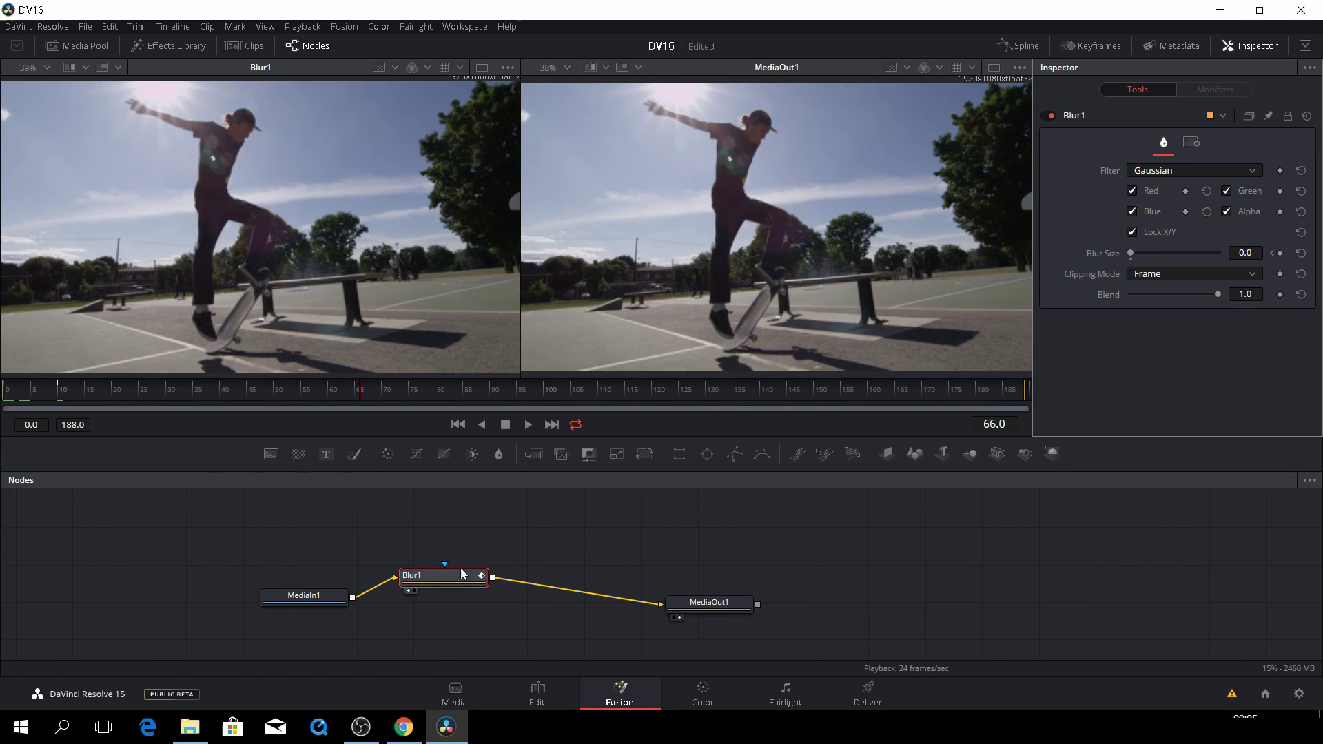
Delete Blur1 so MediaIn1 feeds MediaOut1 directly, and add a Text+ node to the graph.
left_click_drag(470, 548, 456, 609)
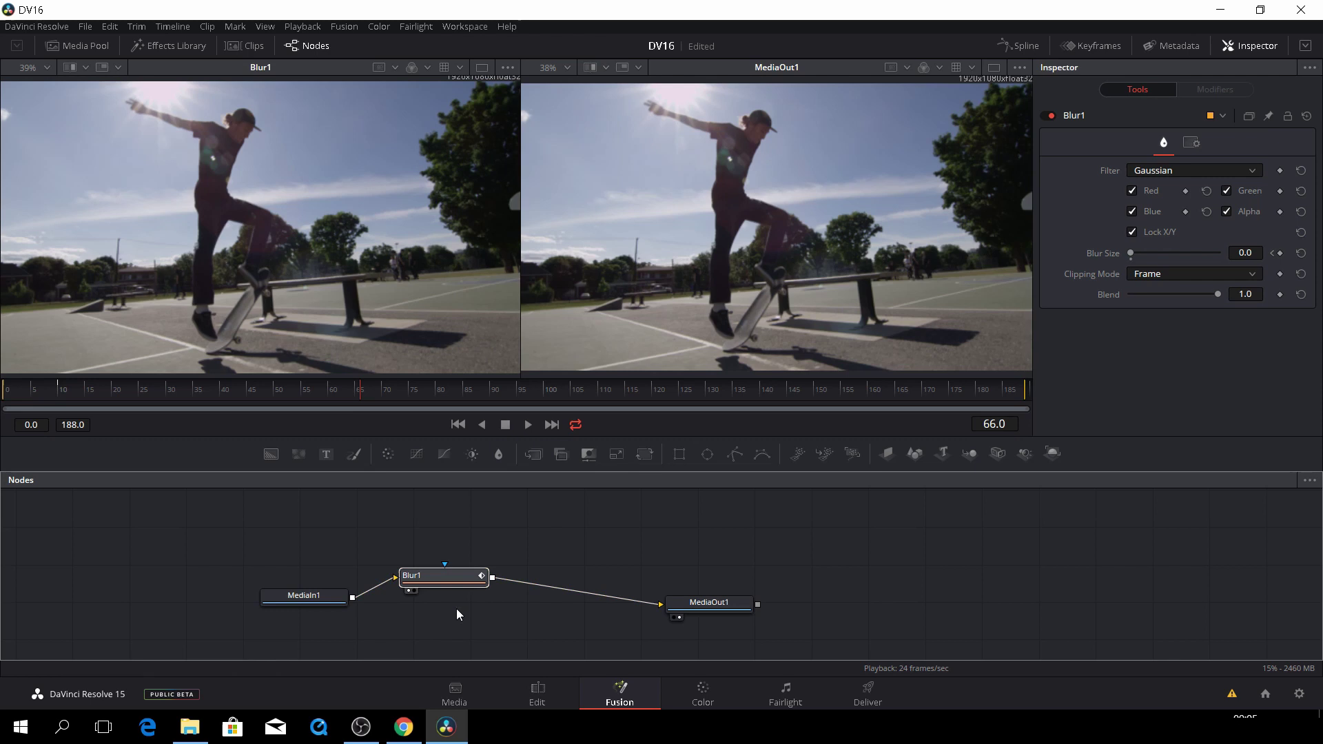
key("Delete")
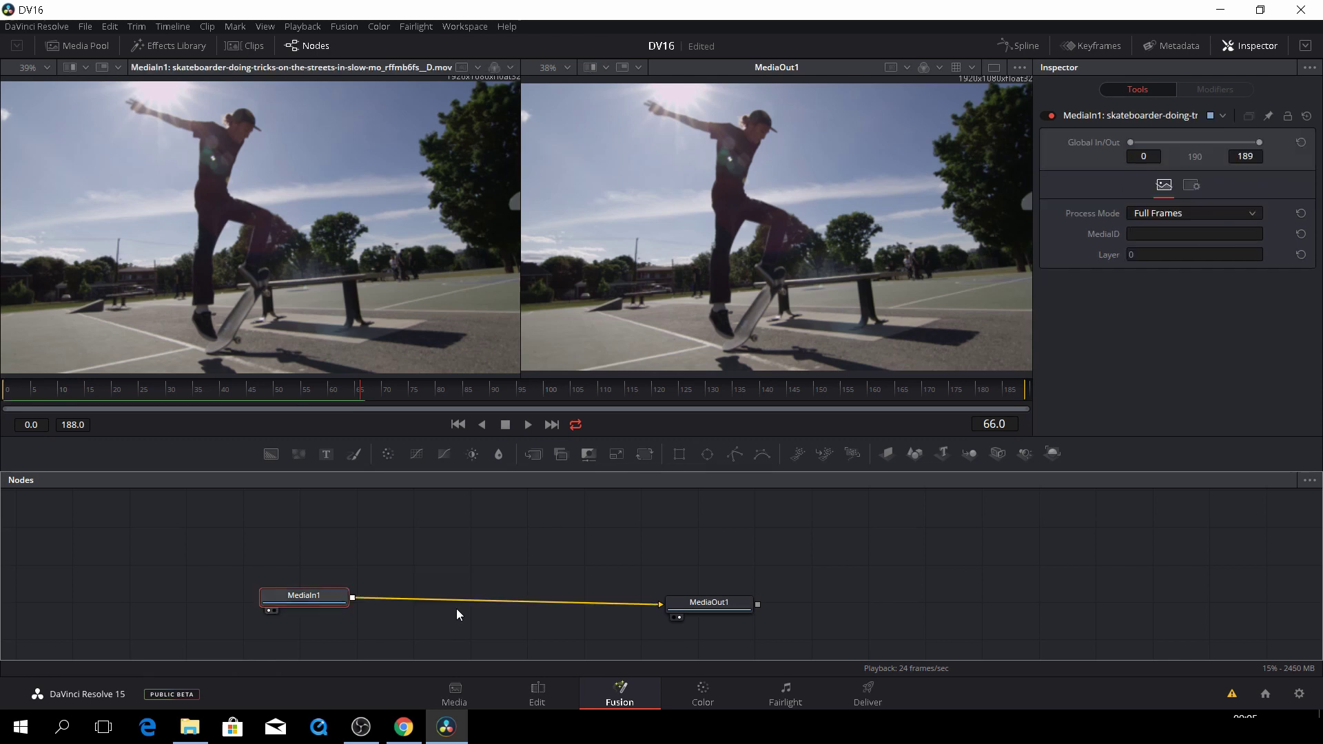
left_click(416, 583)
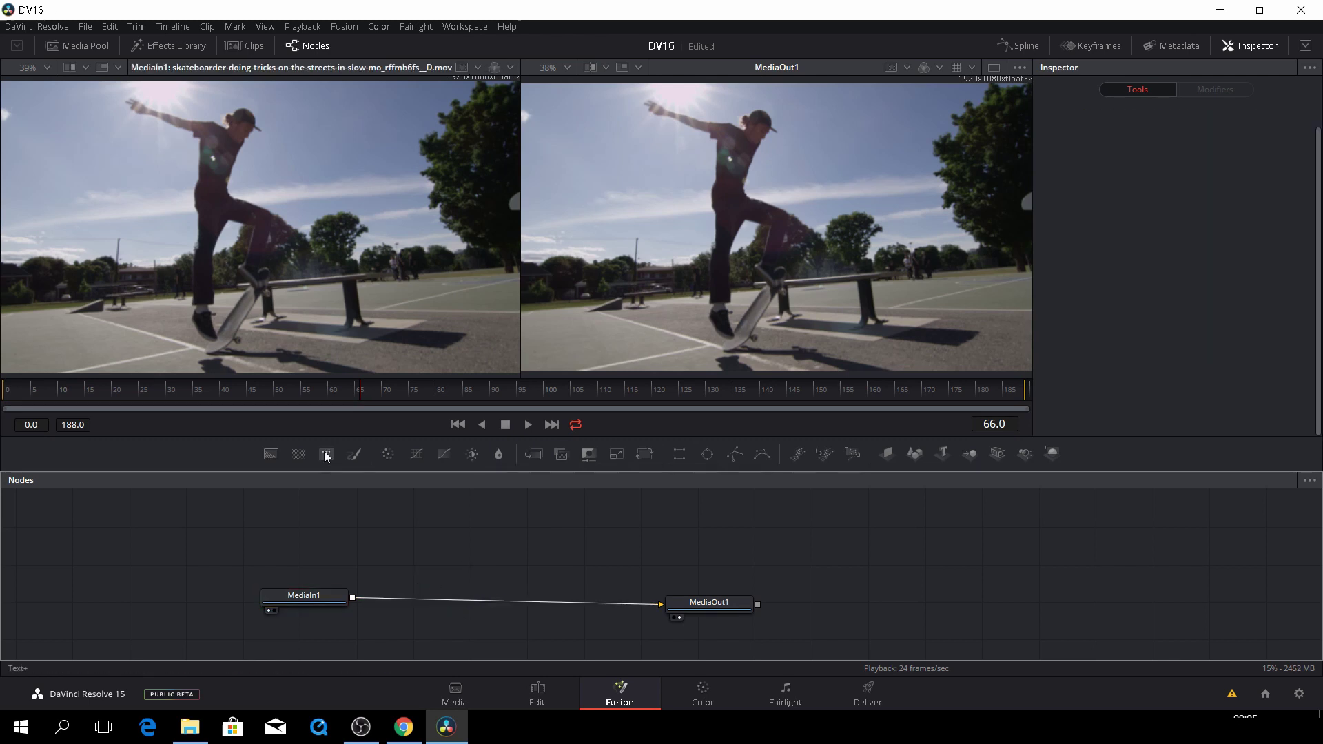
left_click_drag(330, 469, 712, 580)
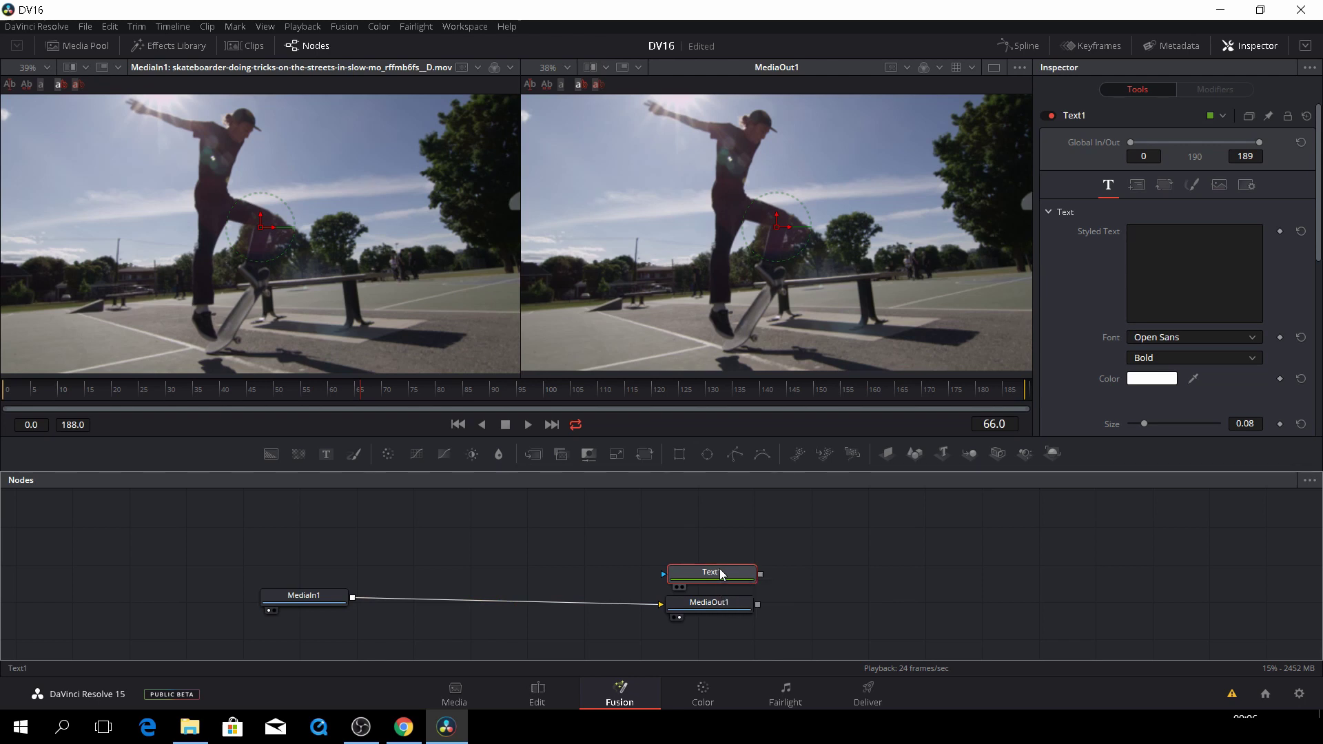
left_click_drag(720, 574, 510, 534)
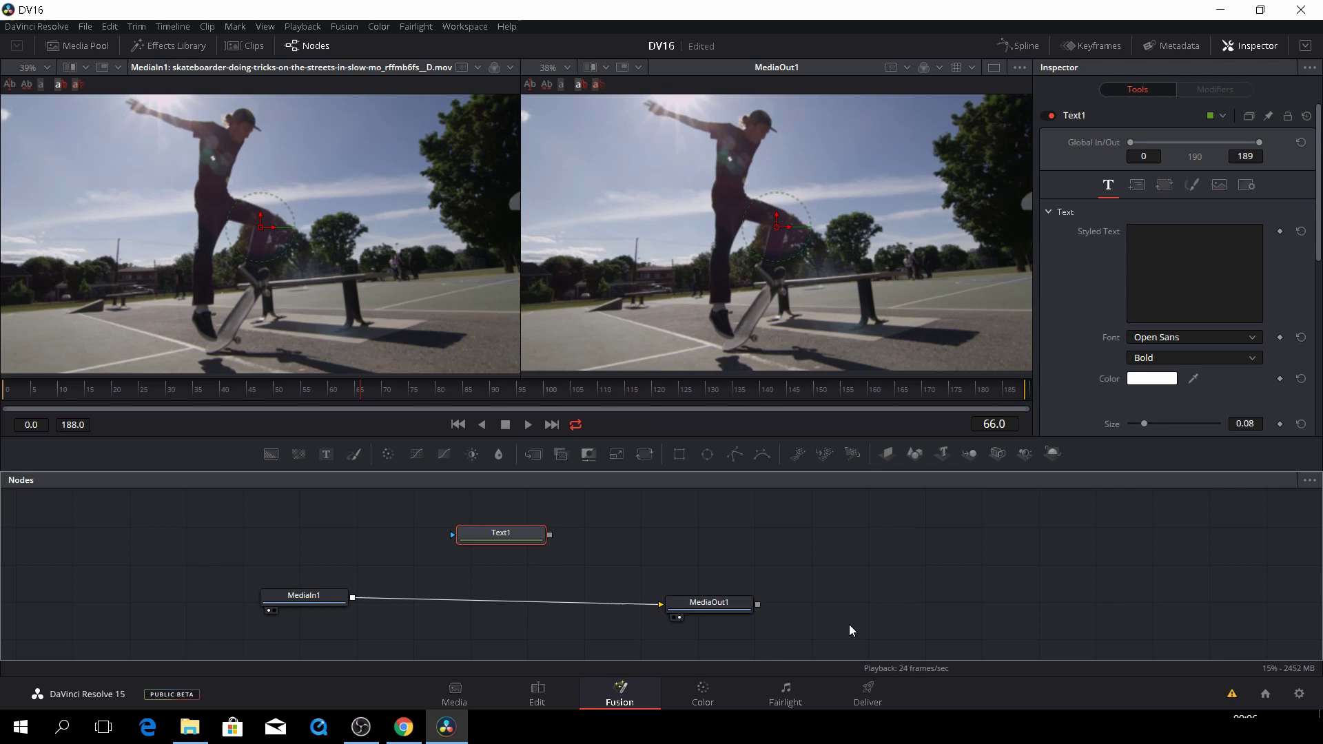
left_click_drag(502, 536, 341, 532)
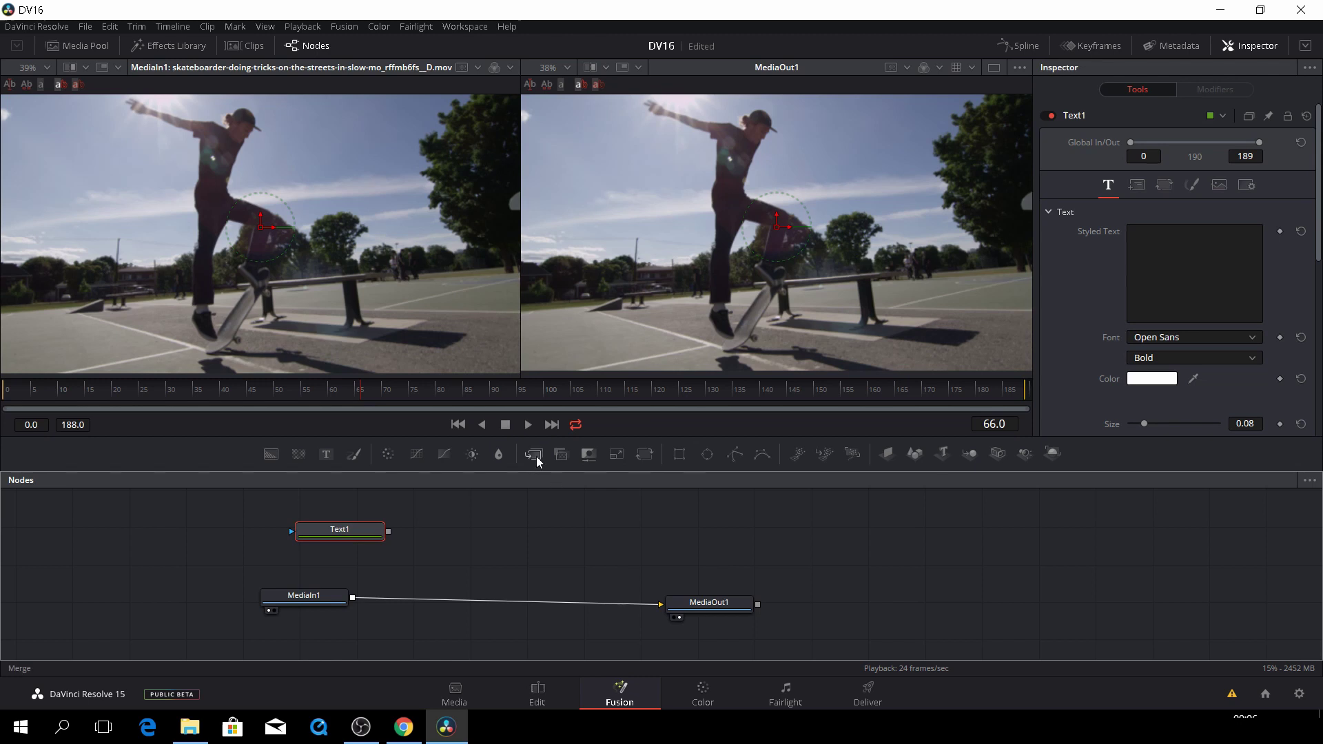
left_click_drag(536, 462, 552, 548)
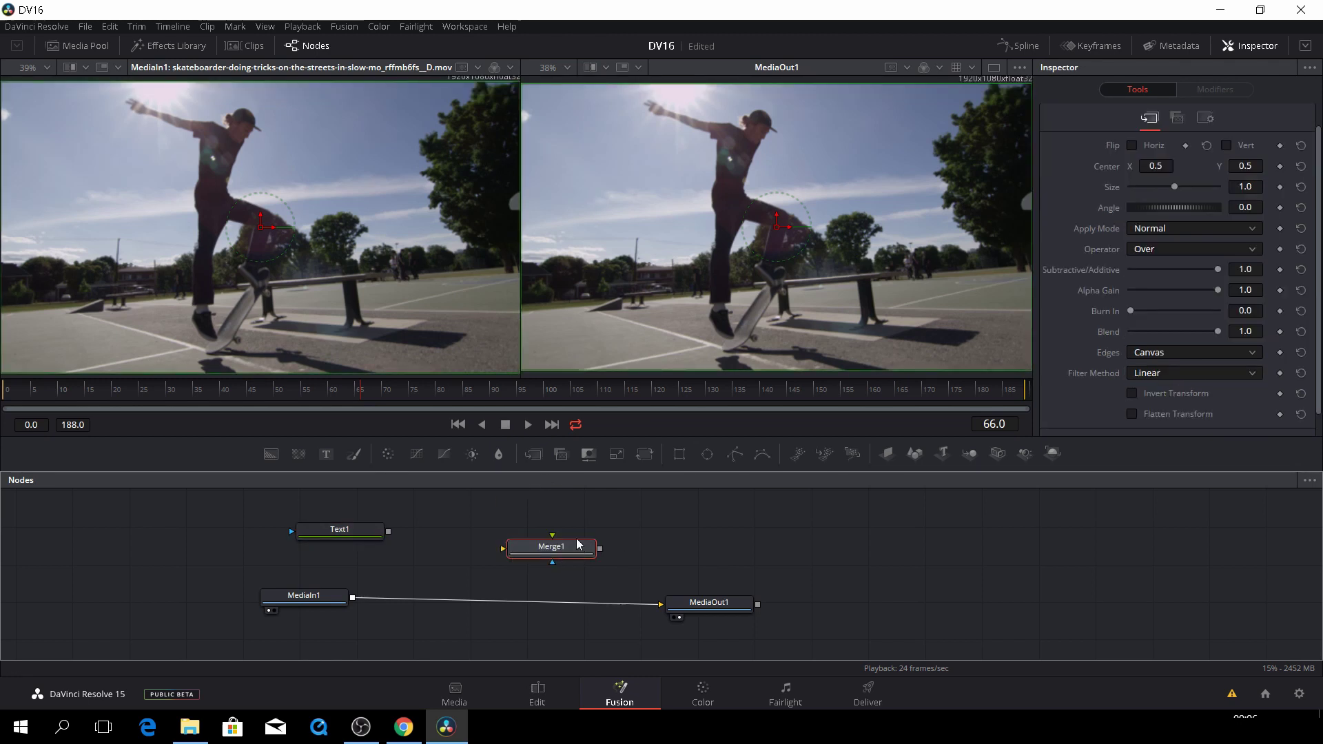
key("shift+space")
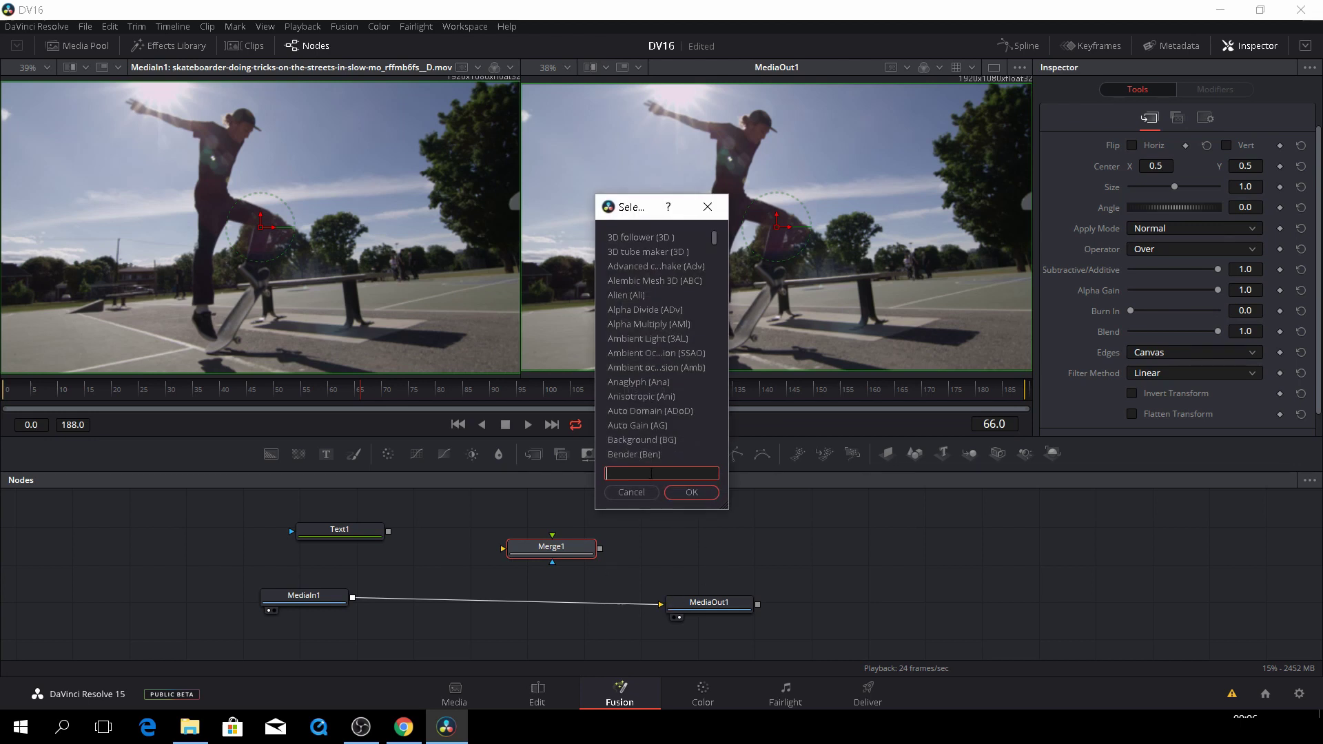
type("mer")
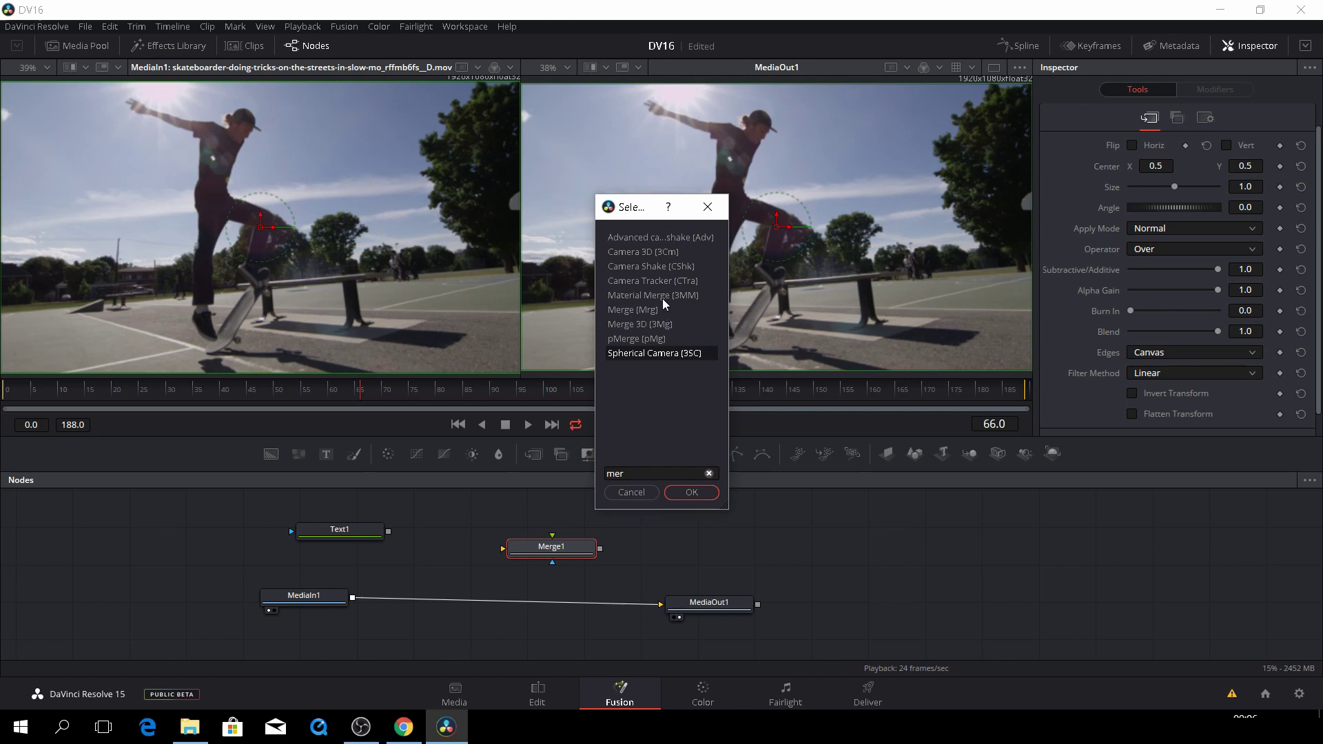
left_click(651, 312)
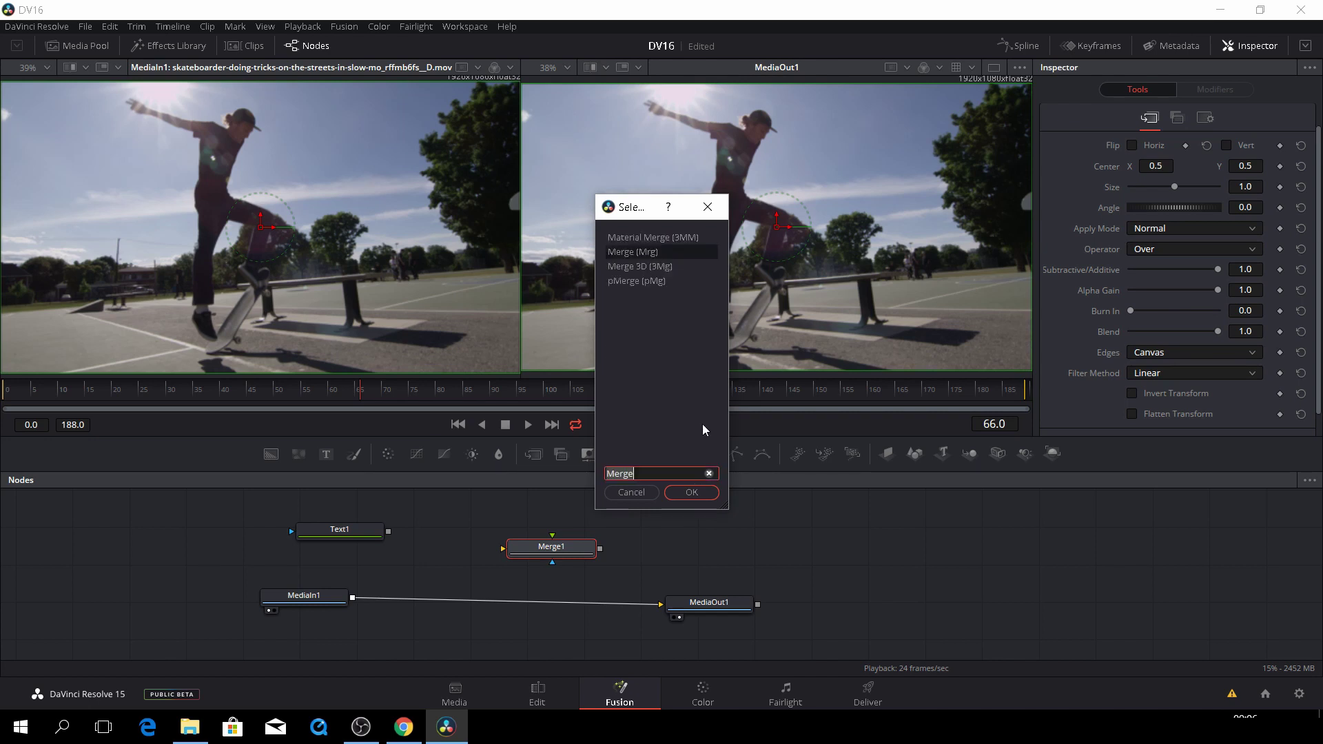
left_click(692, 493)
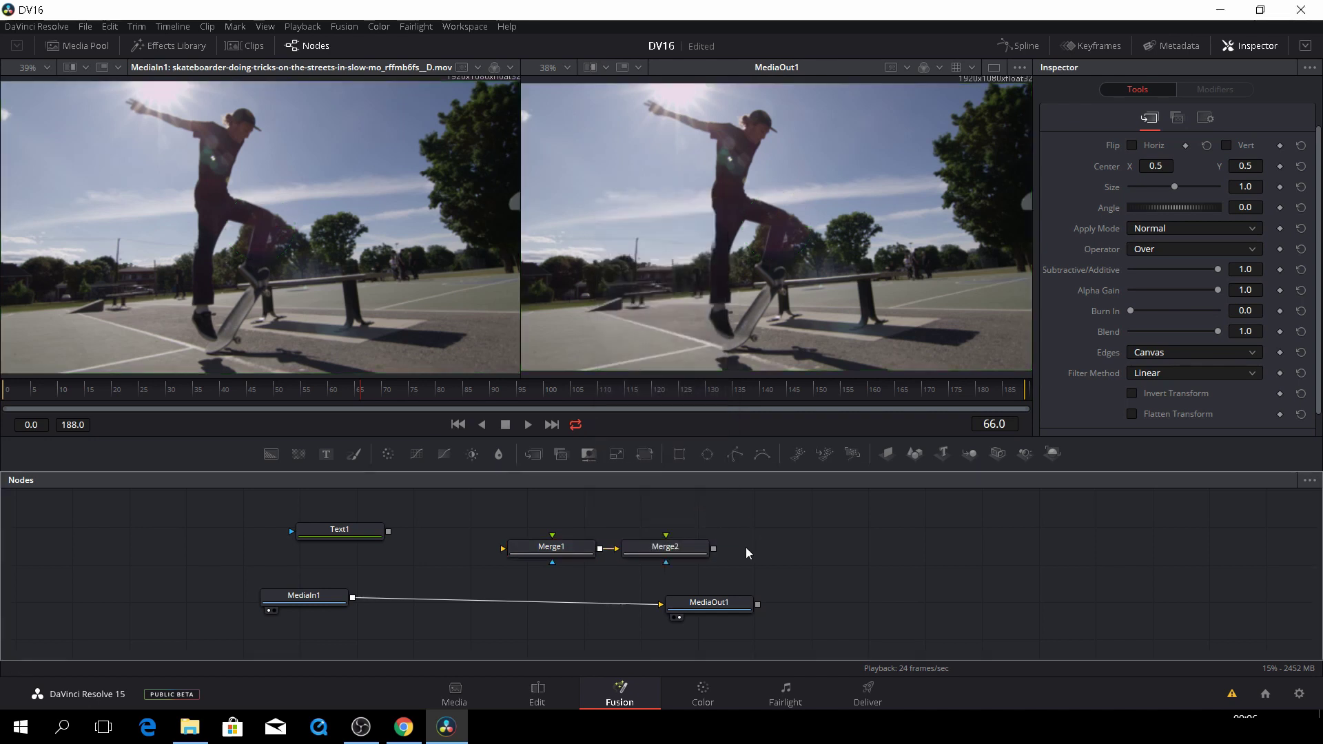
left_click(686, 553)
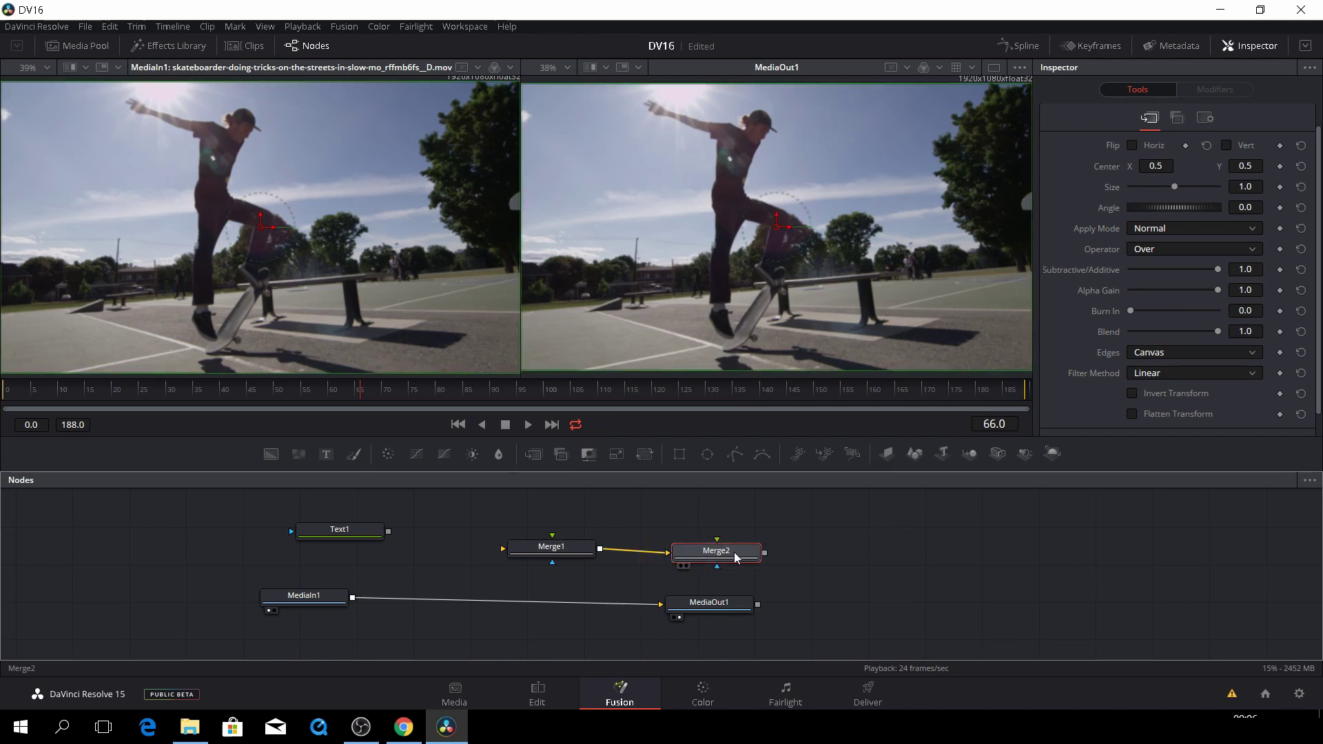
key("Delete")
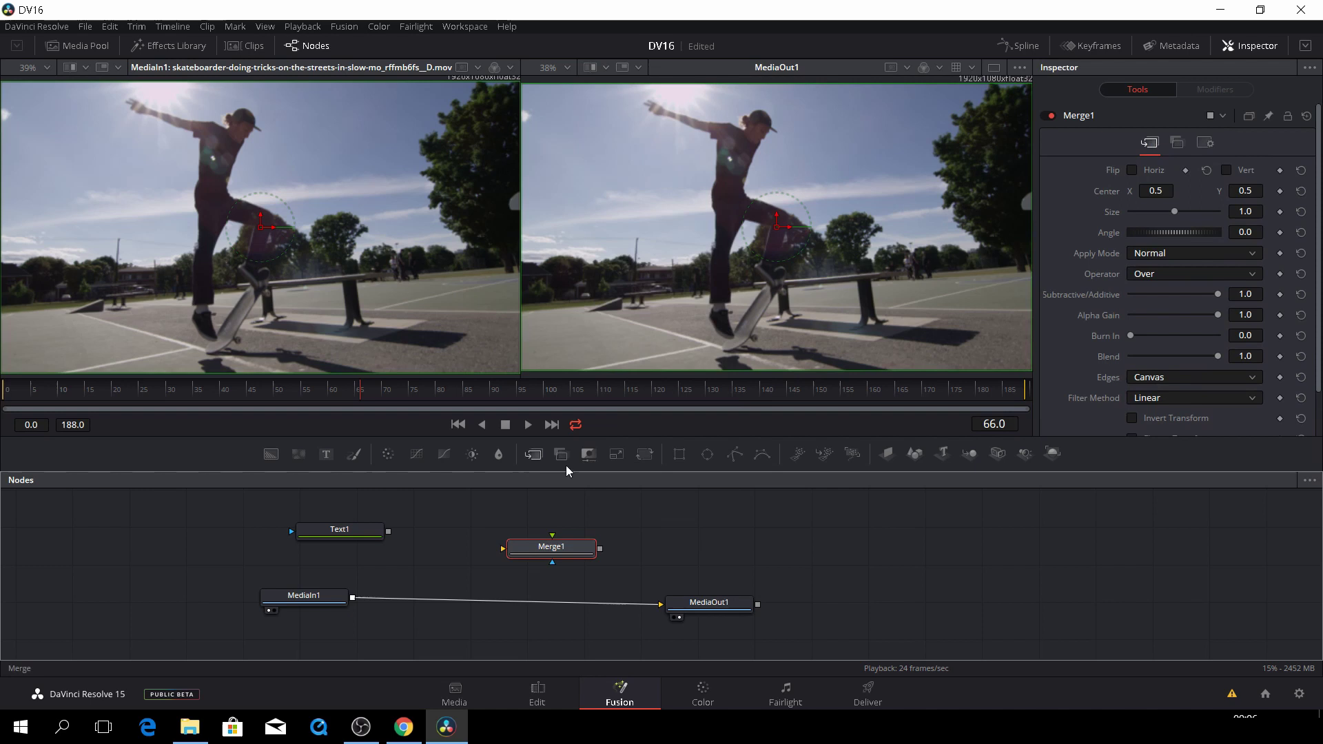
Wire MediaIn1 into Merge1's background and Text1 into its foreground, then select Text1.
left_click_drag(569, 552, 539, 532)
left_click_drag(617, 606, 634, 641)
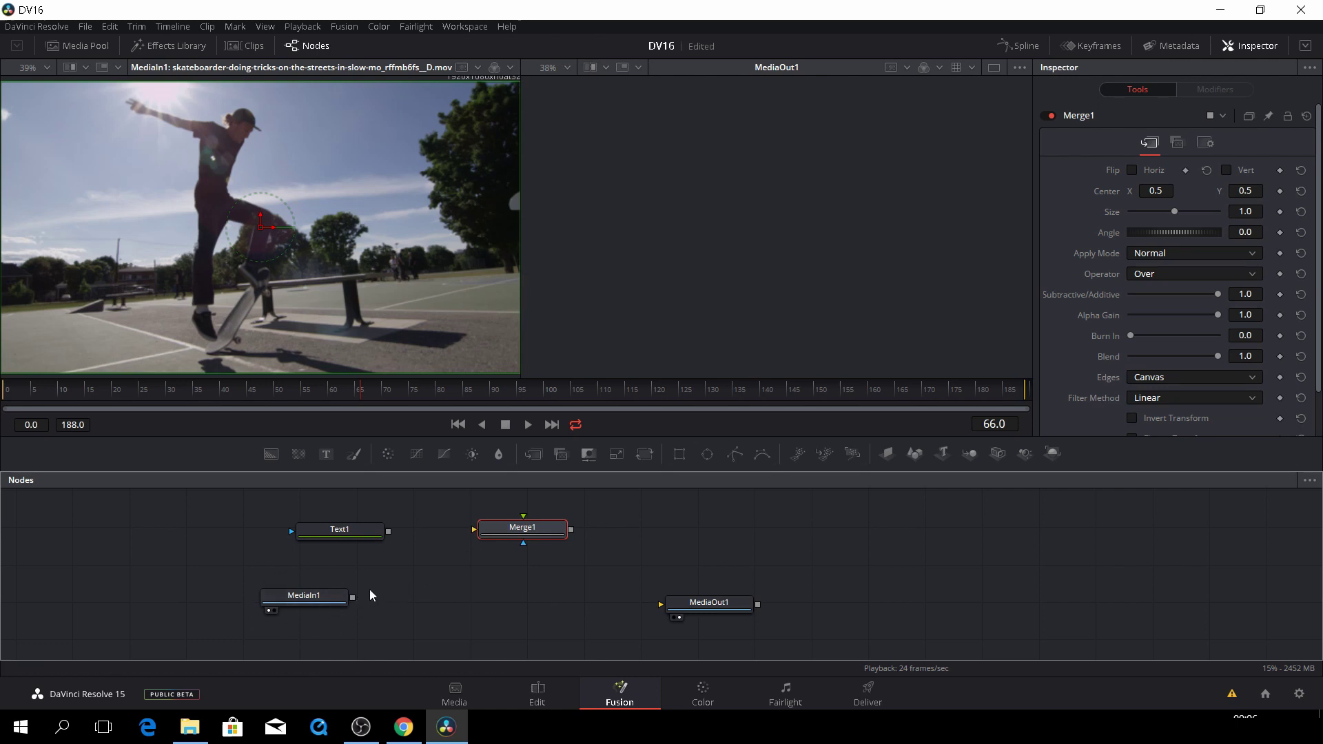
left_click_drag(353, 601, 660, 605)
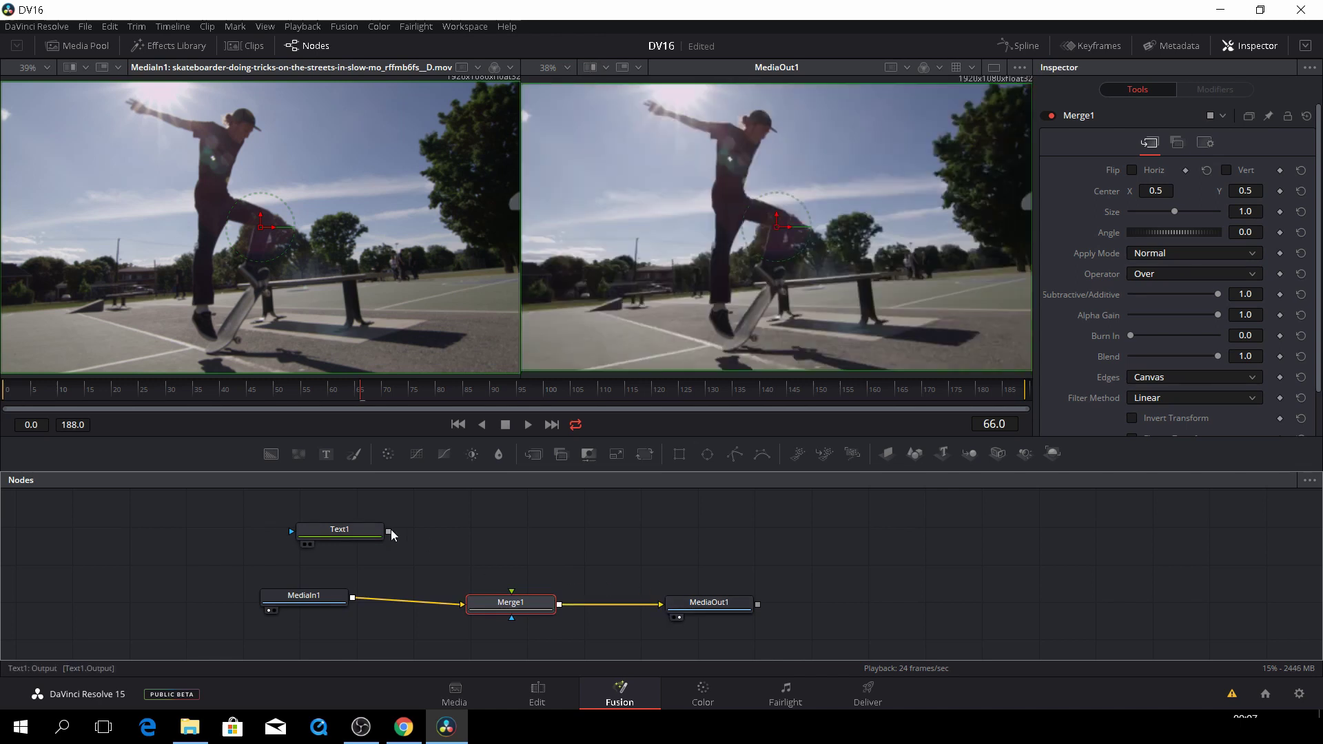
left_click_drag(390, 533, 486, 553)
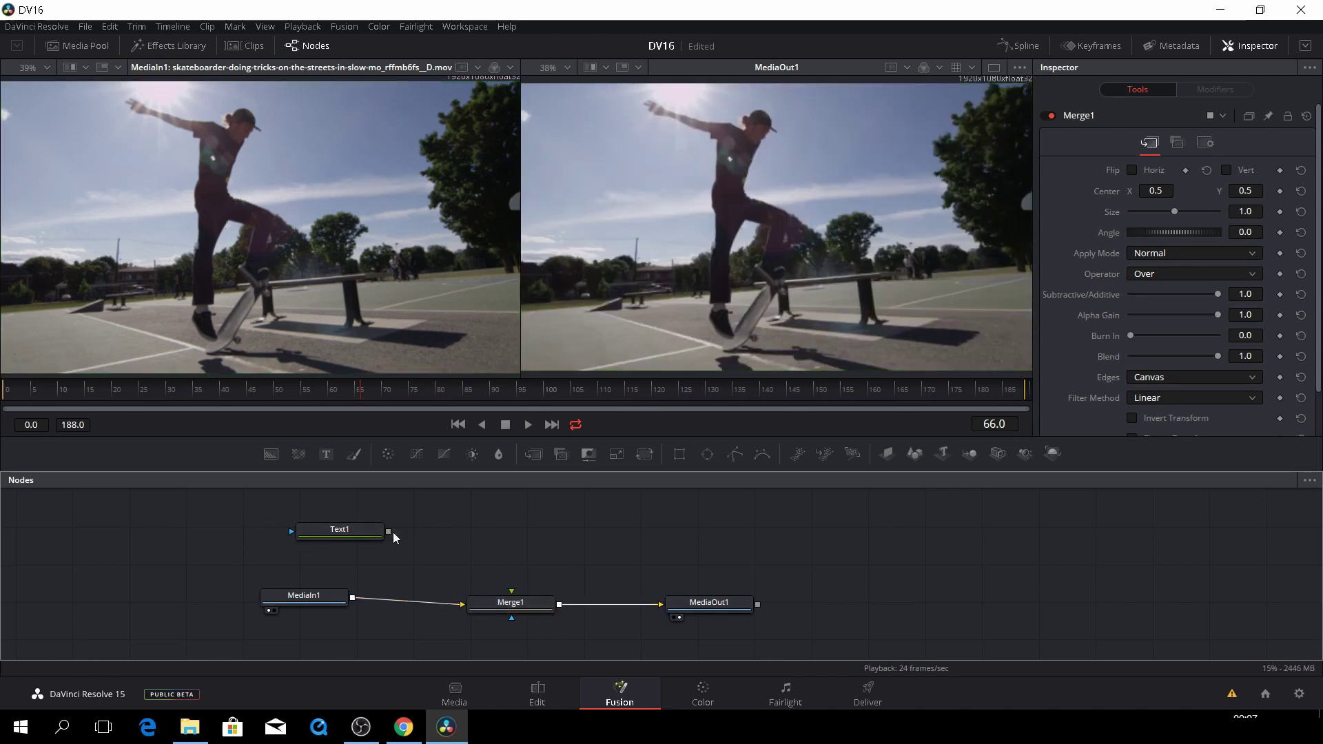
left_click_drag(389, 532, 510, 608)
left_click(351, 533)
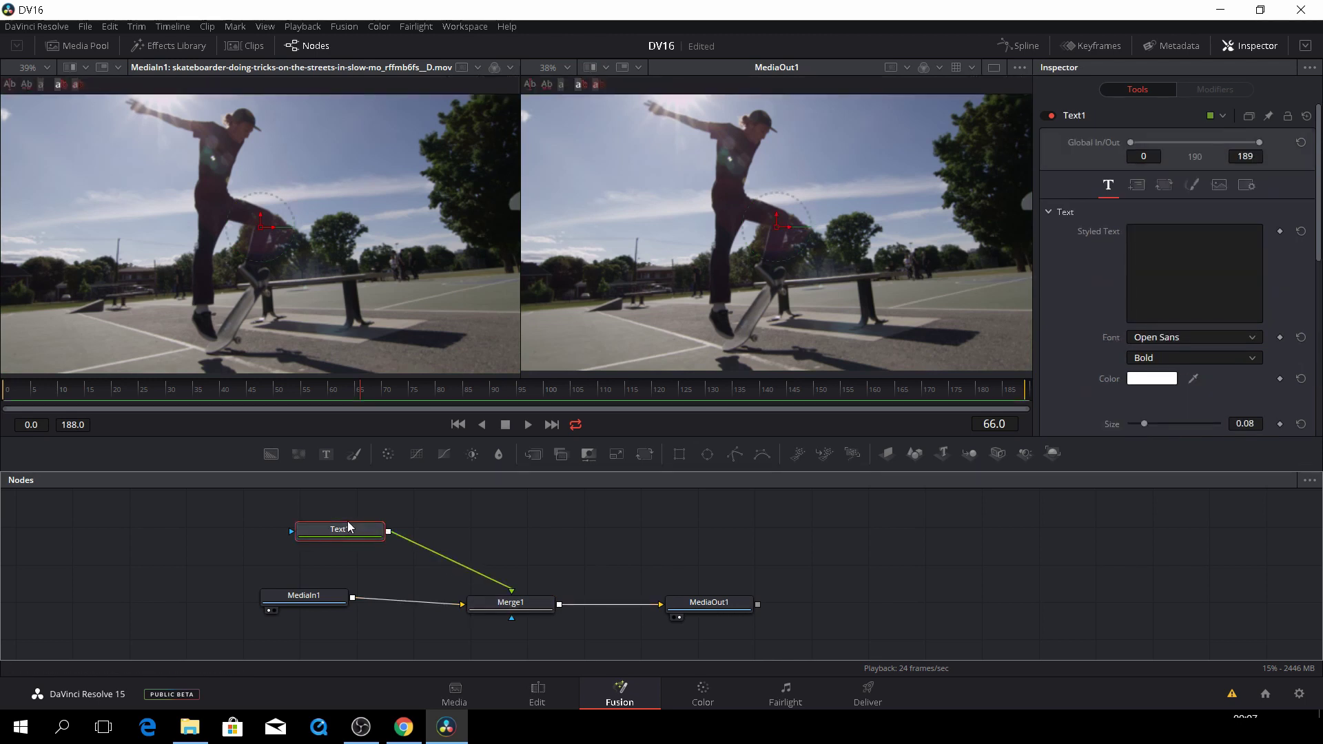
Show Text1 in the left viewer and change its text to JUMP.
key("1")
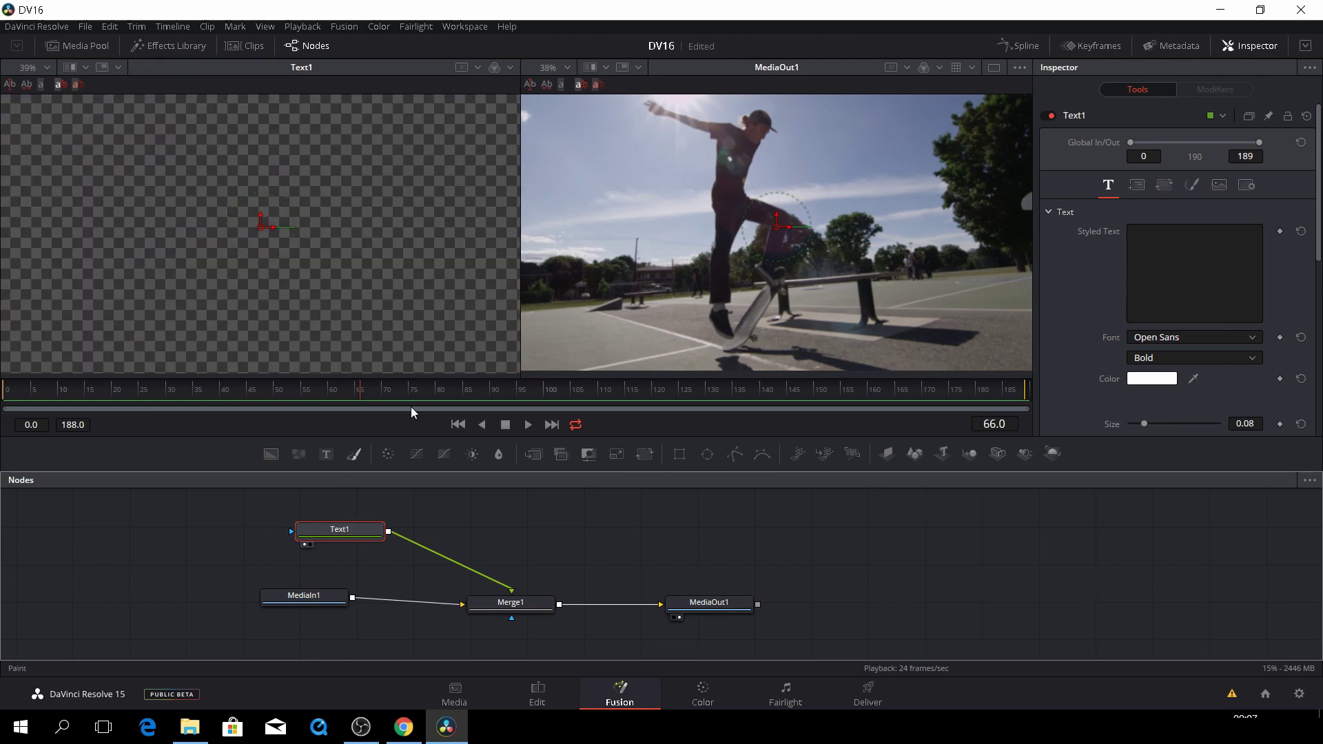
left_click(1167, 238)
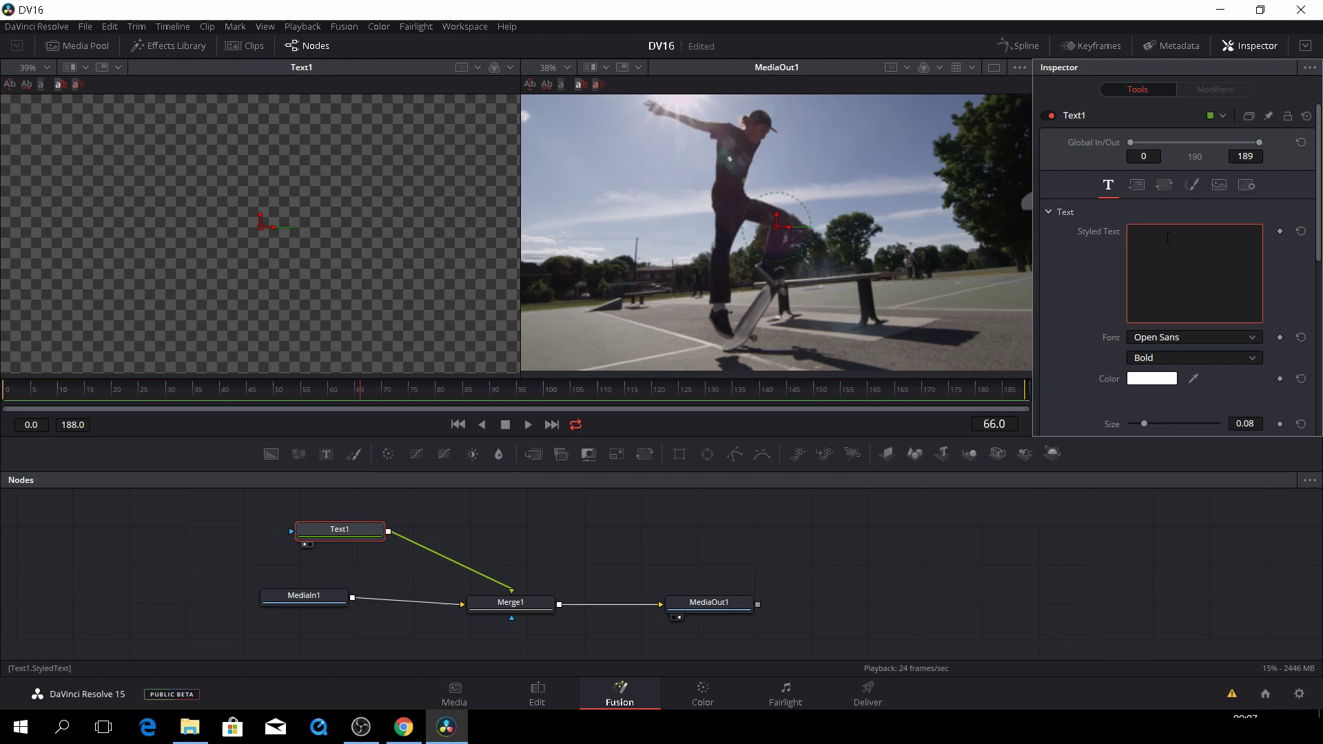
type("JUM")
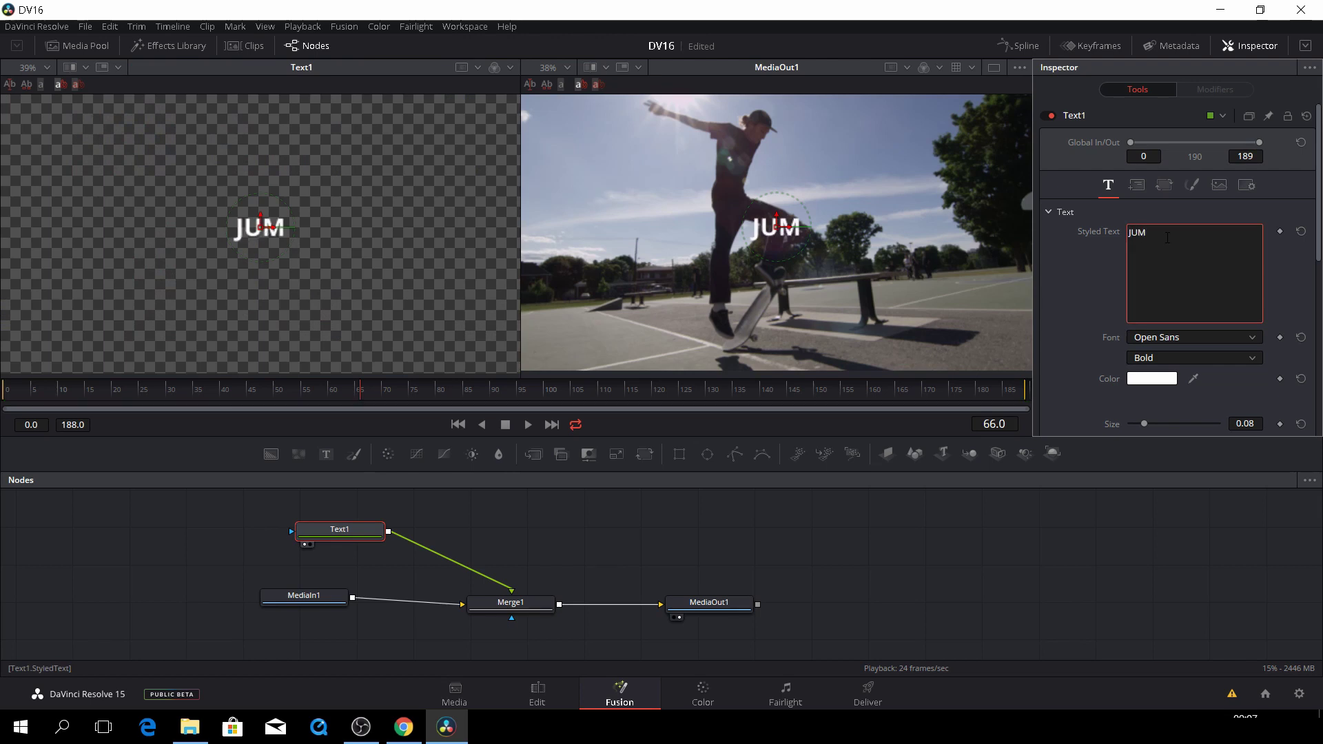
type("P")
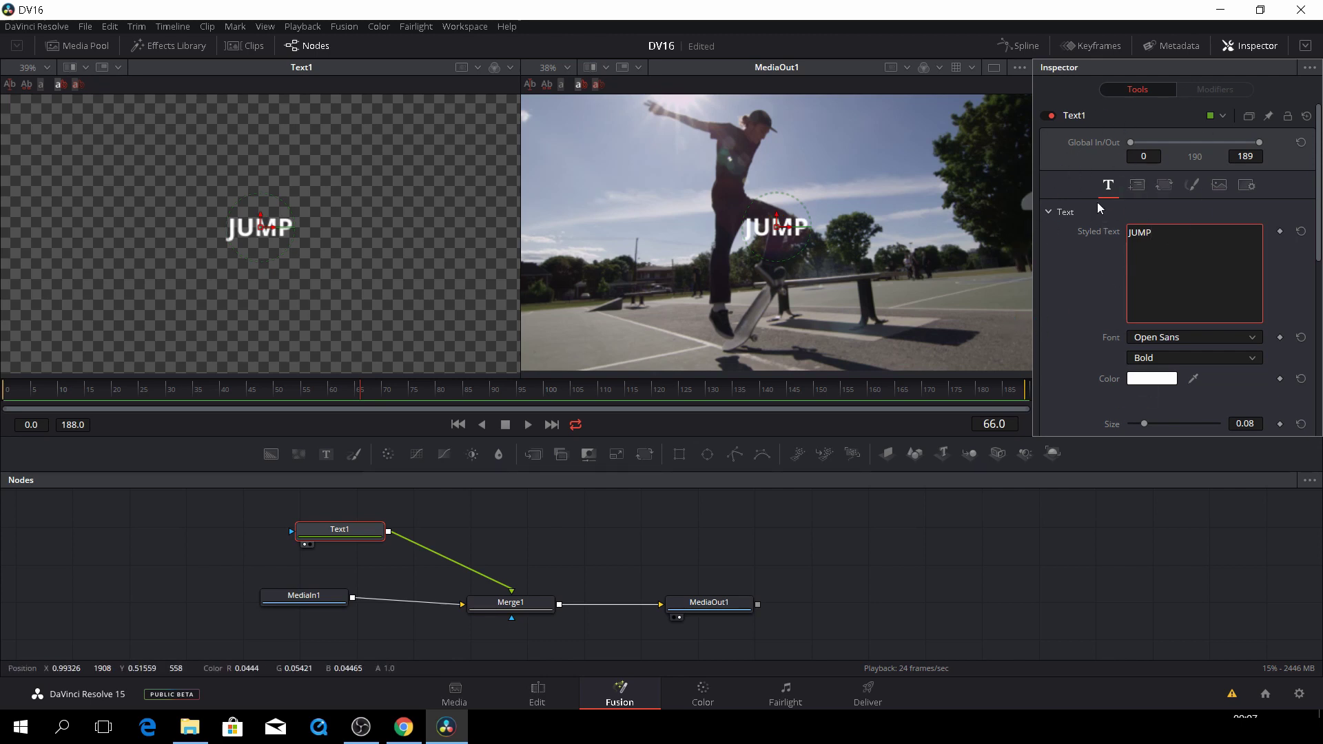
Set the title's font to Tahoma.
left_click(1252, 339)
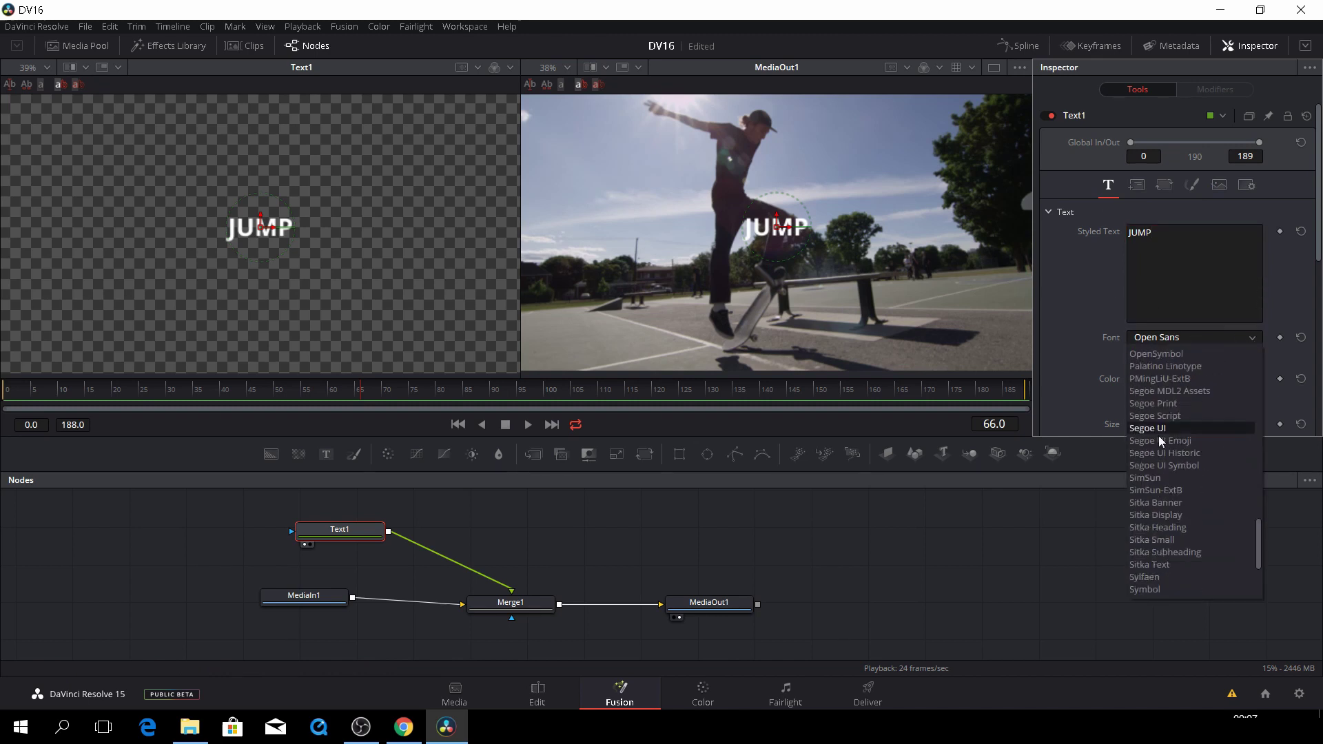
scroll(1171, 527, "down", 1)
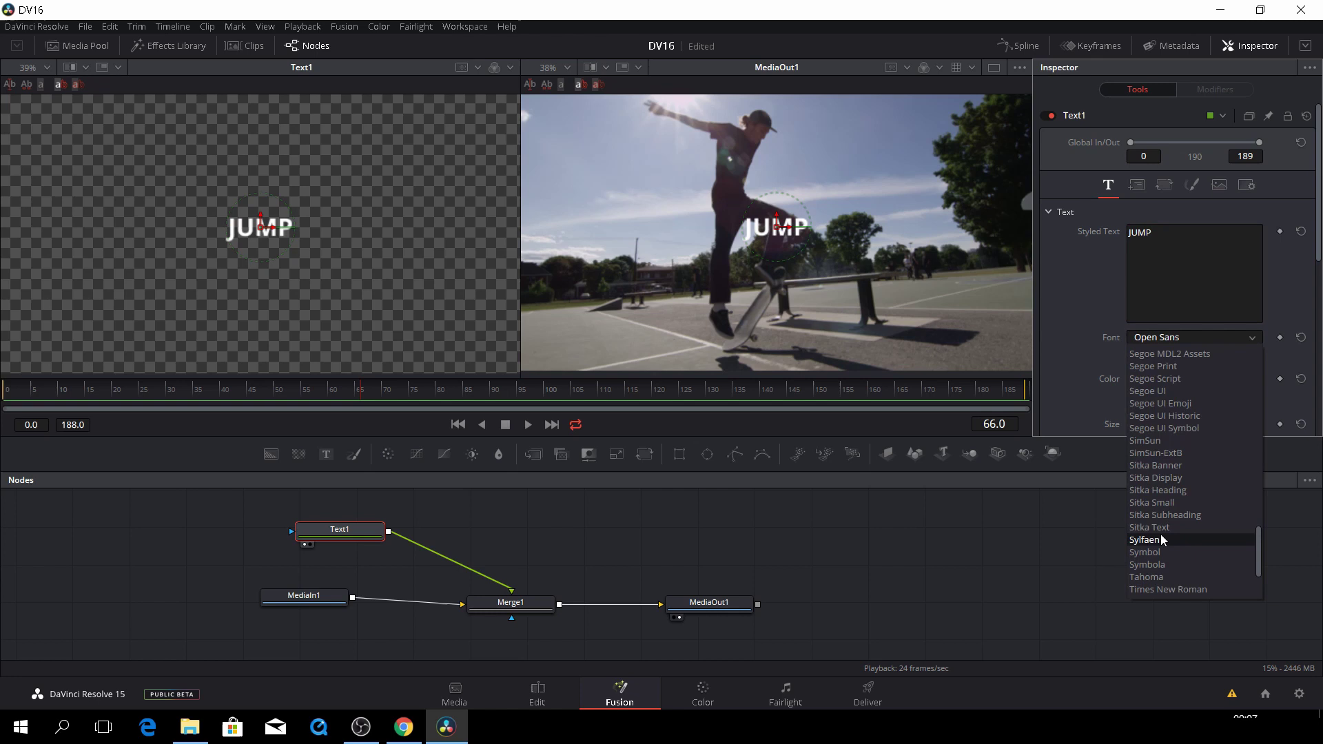
scroll(1160, 548, "down", 3)
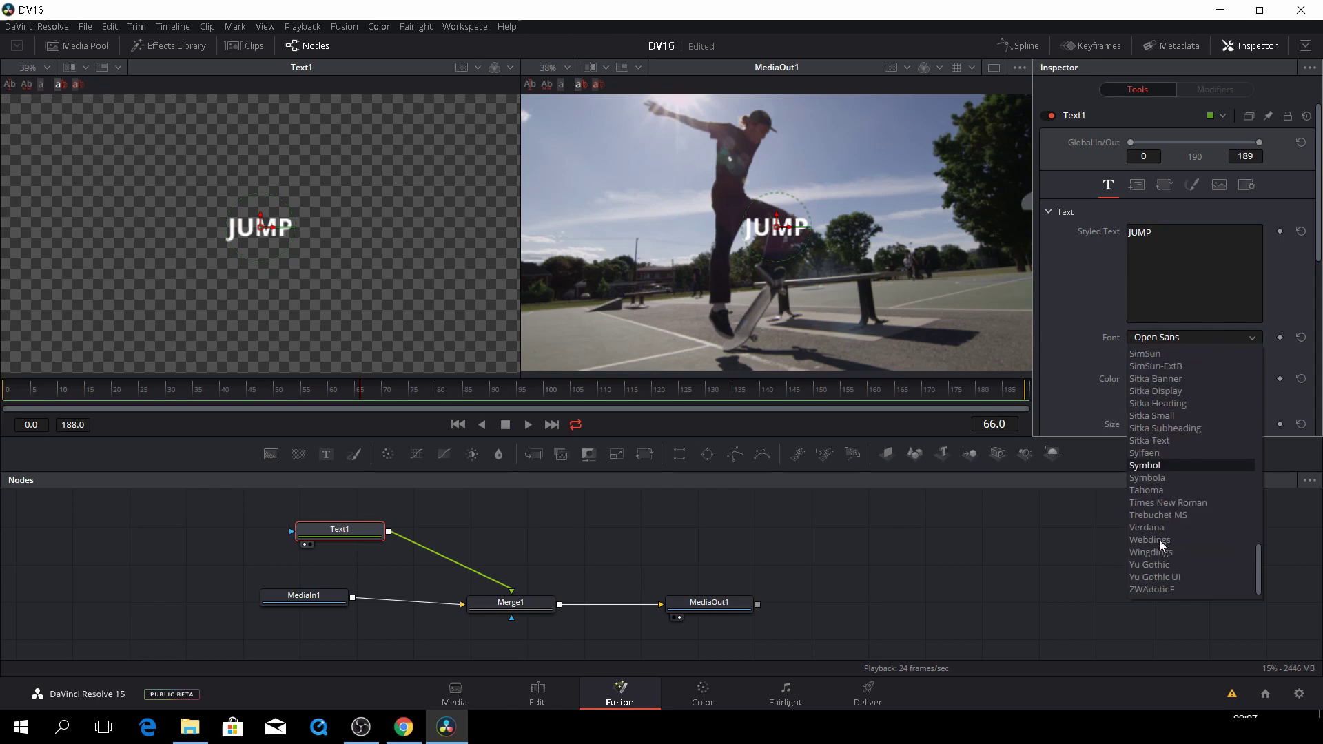
left_click(1165, 488)
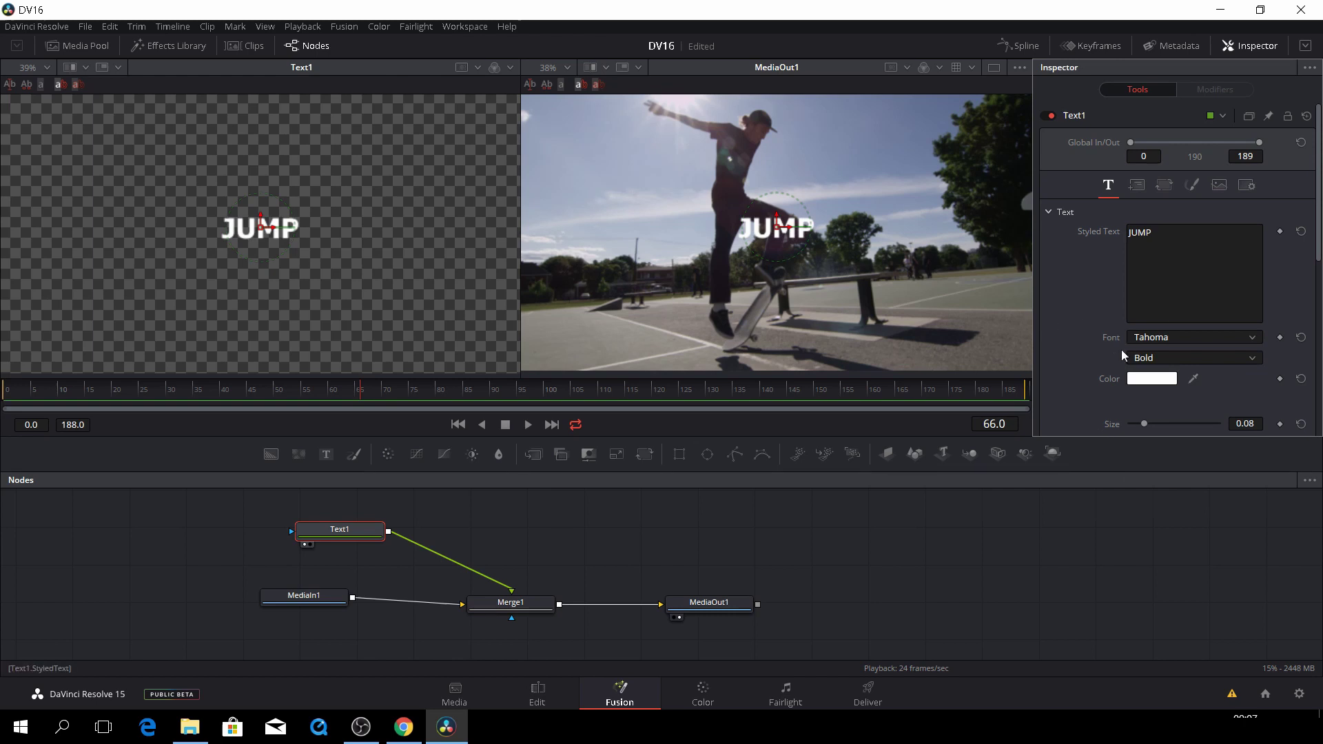
Change the text colour to pale yellow #edff72 using the Color dialog.
left_click(1164, 379)
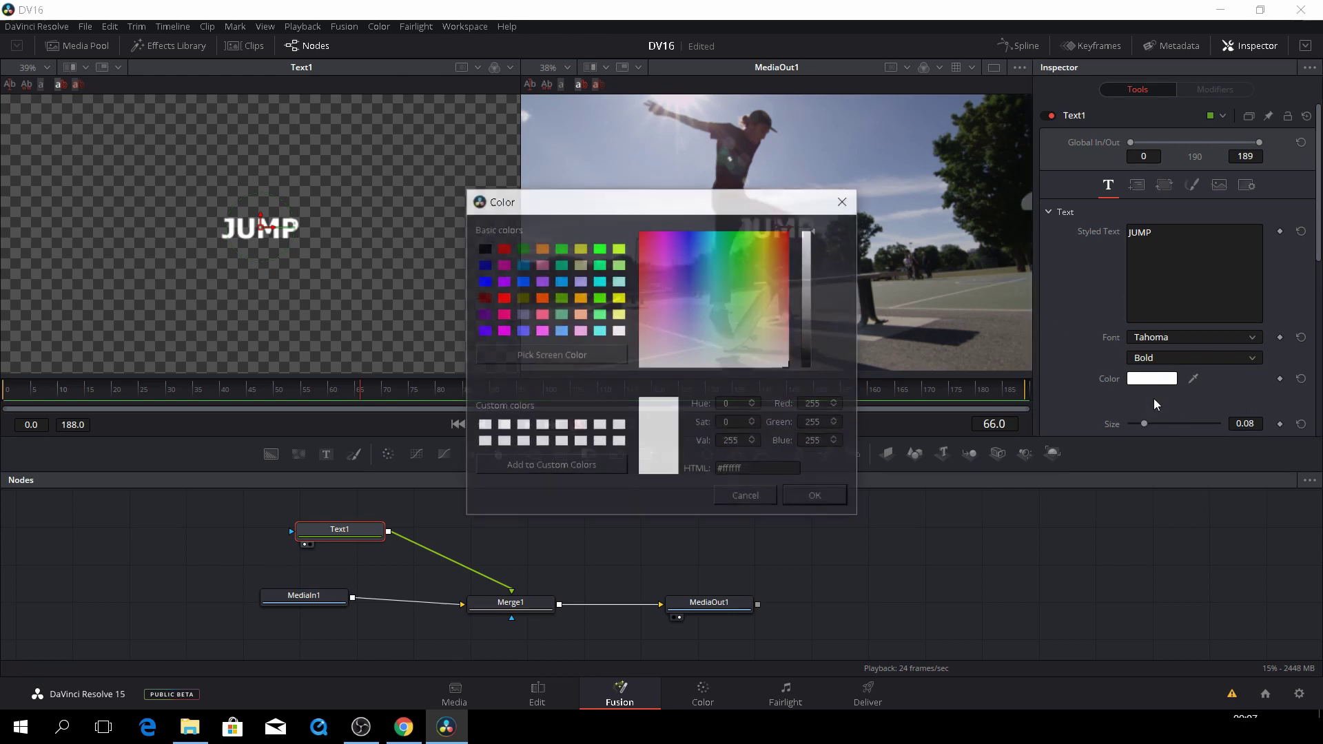
left_click_drag(753, 276, 702, 251)
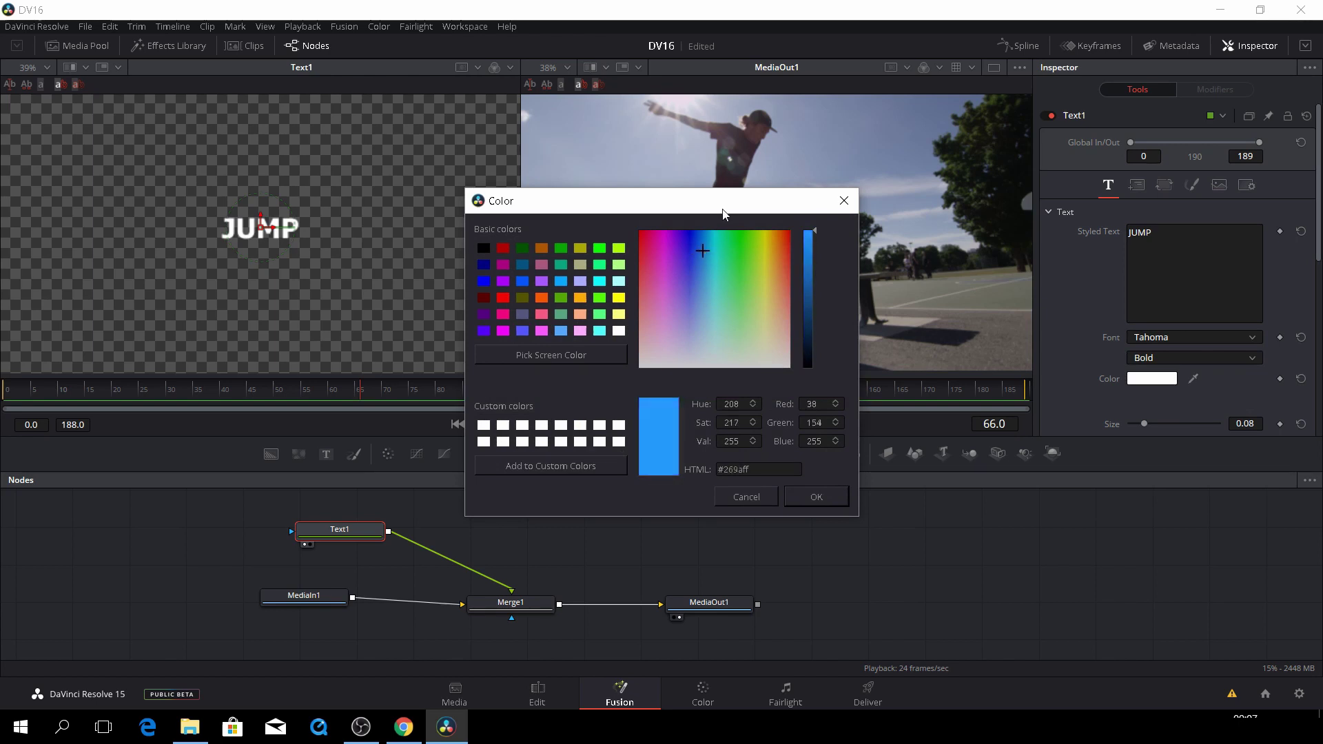
left_click_drag(724, 204, 455, 223)
left_click_drag(429, 272, 493, 311)
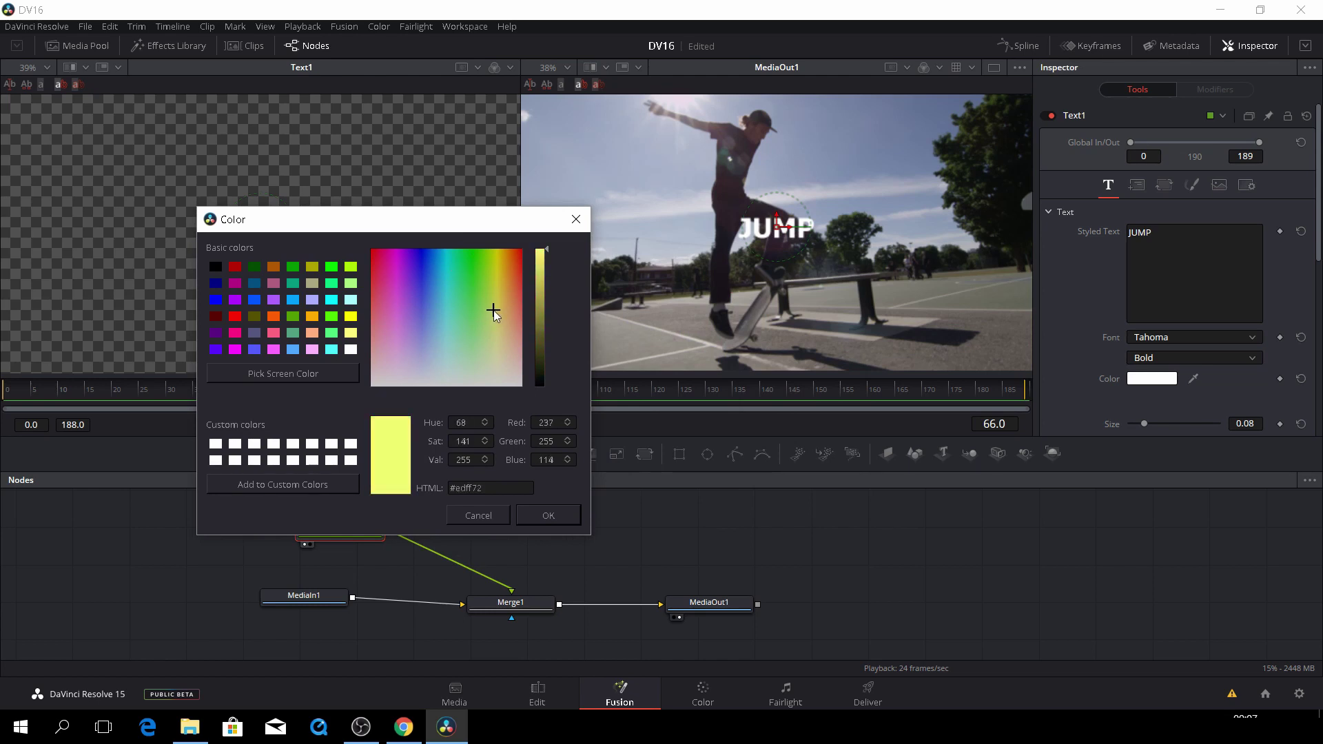
left_click(558, 513)
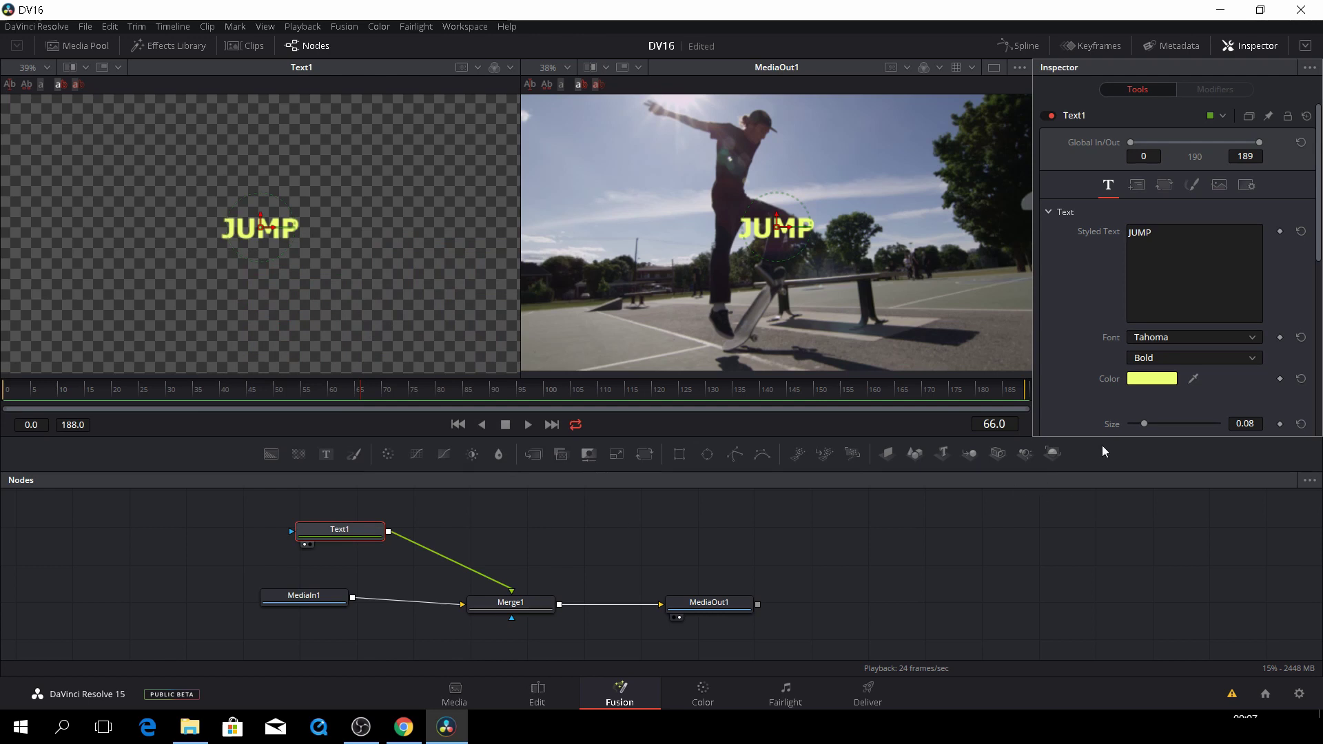
Raise the text Size to 0.3307 and return the playhead to frame 0.
left_click_drag(1144, 423, 1189, 441)
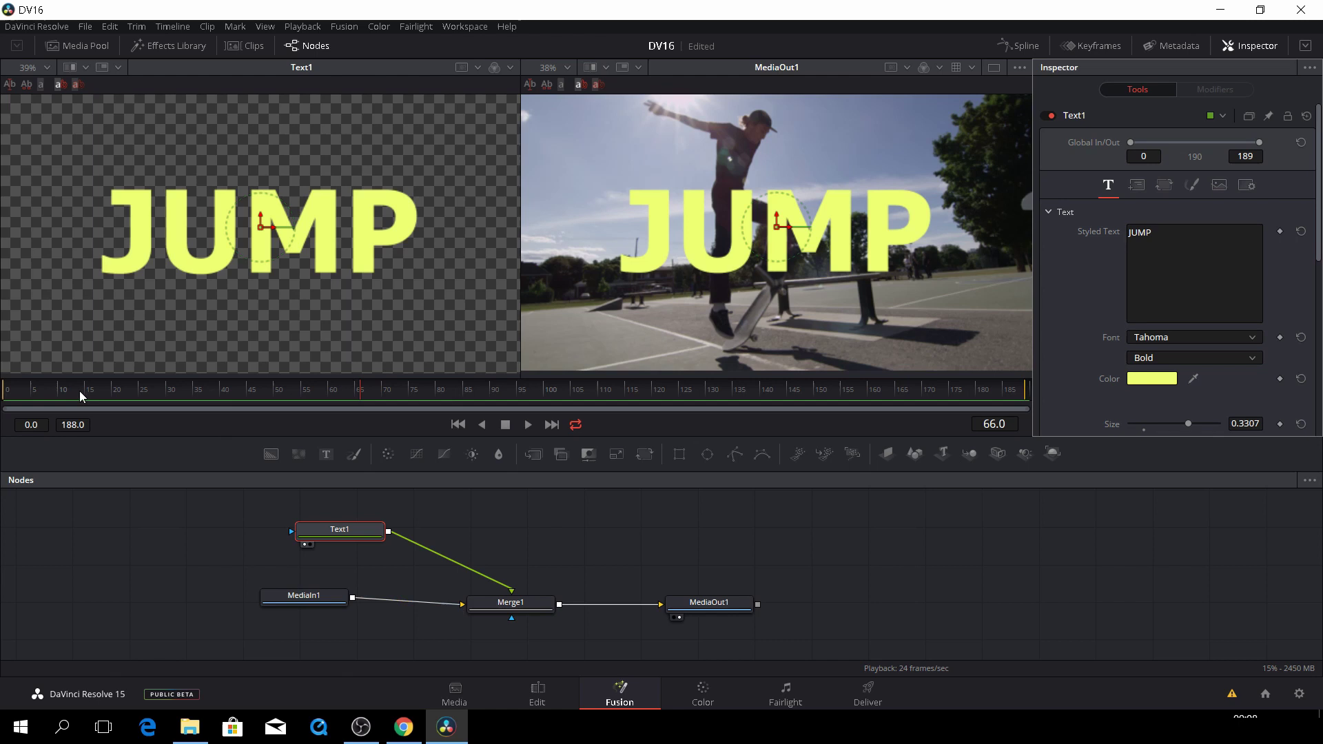
left_click_drag(48, 395, 1, 411)
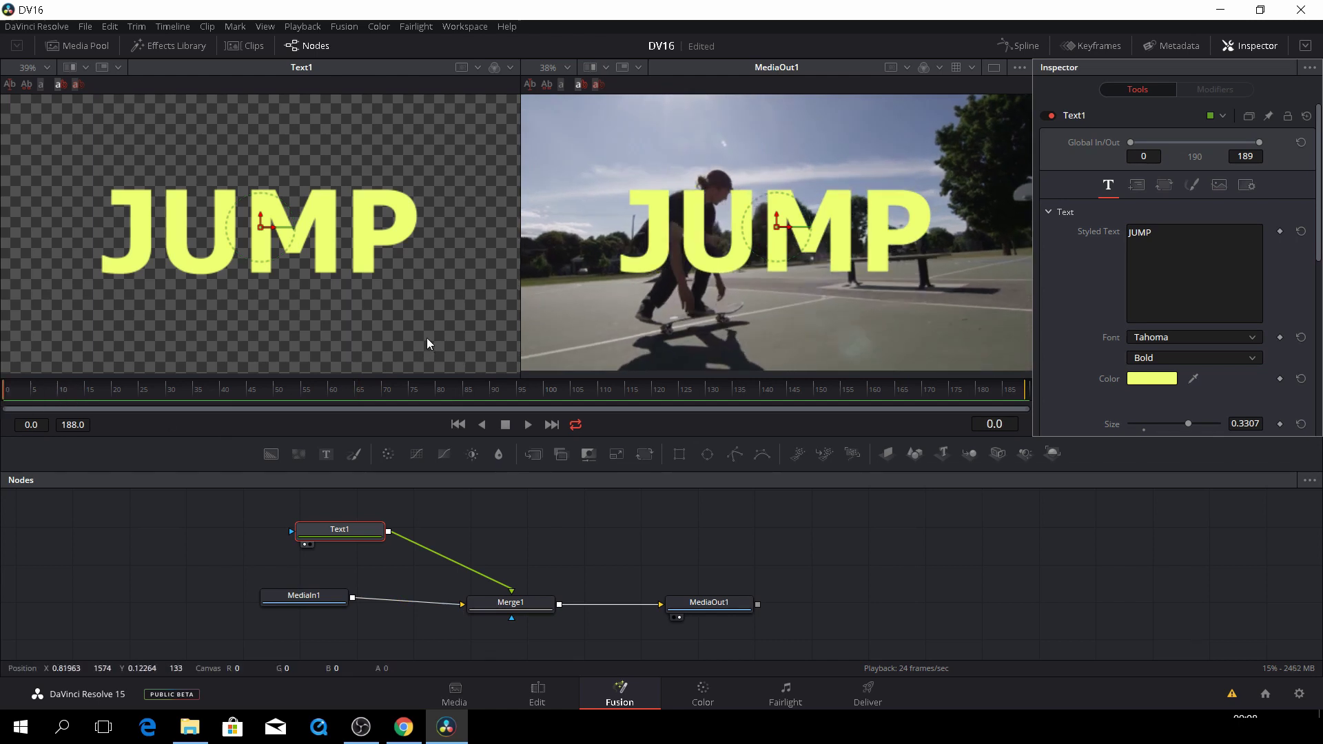
scroll(1148, 342, "down", 4)
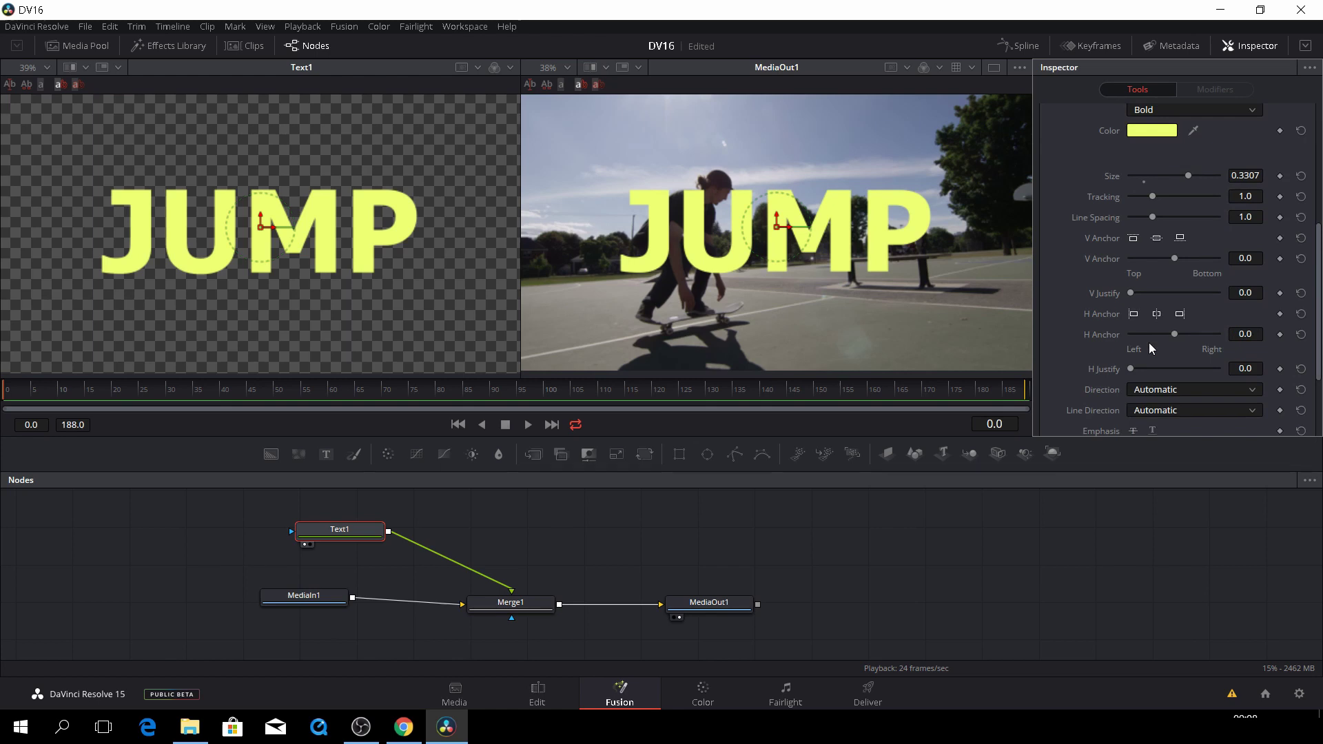
scroll(1148, 342, "up", 4)
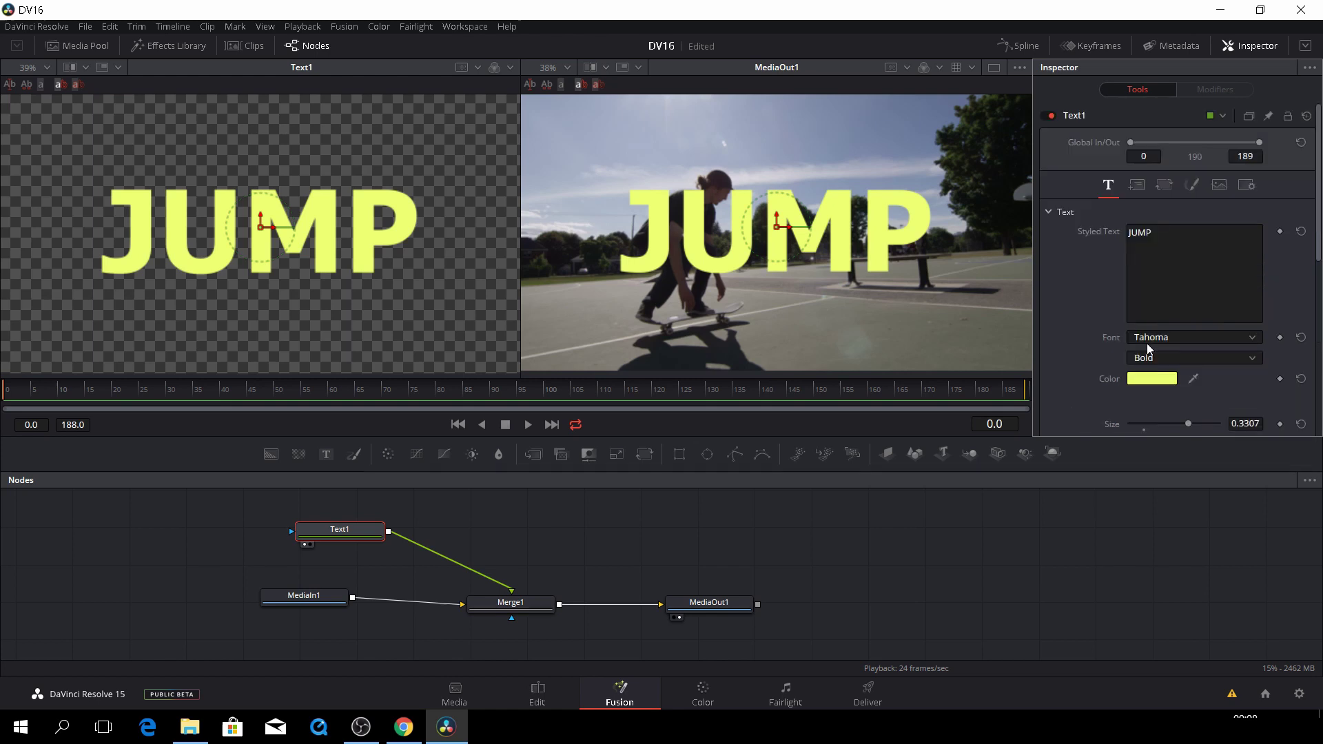
Cut the text down to J and keyframe Styled Text at frame 0.
left_click(1175, 233)
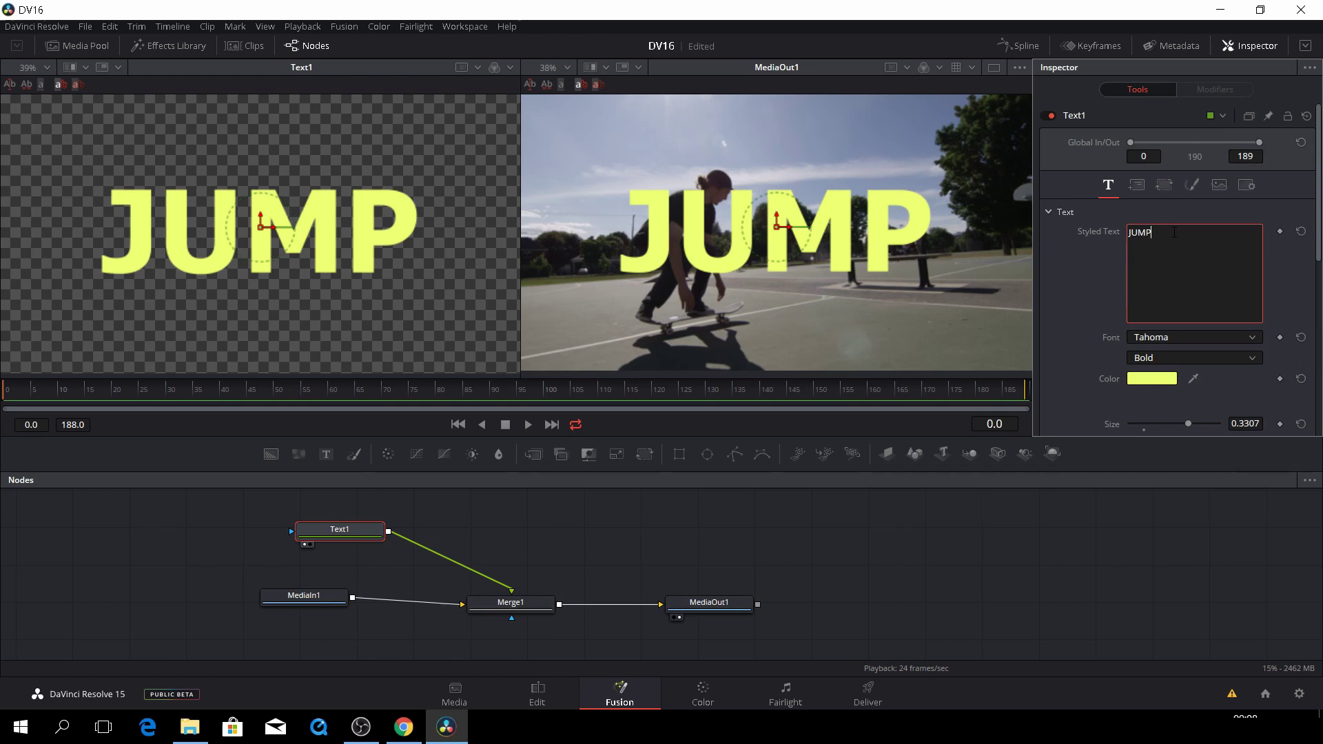
key("BackSpace")
key("BackSpace")
key("BackSpace")
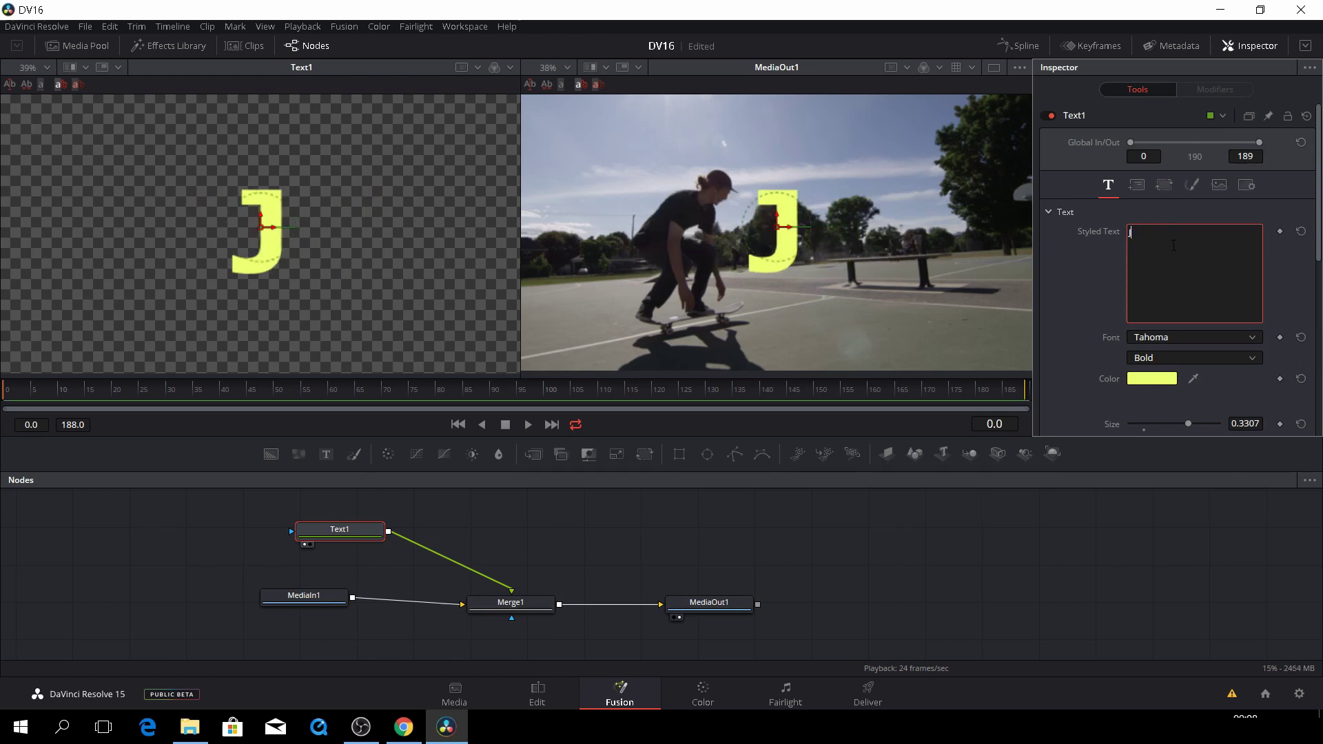
left_click(1281, 232)
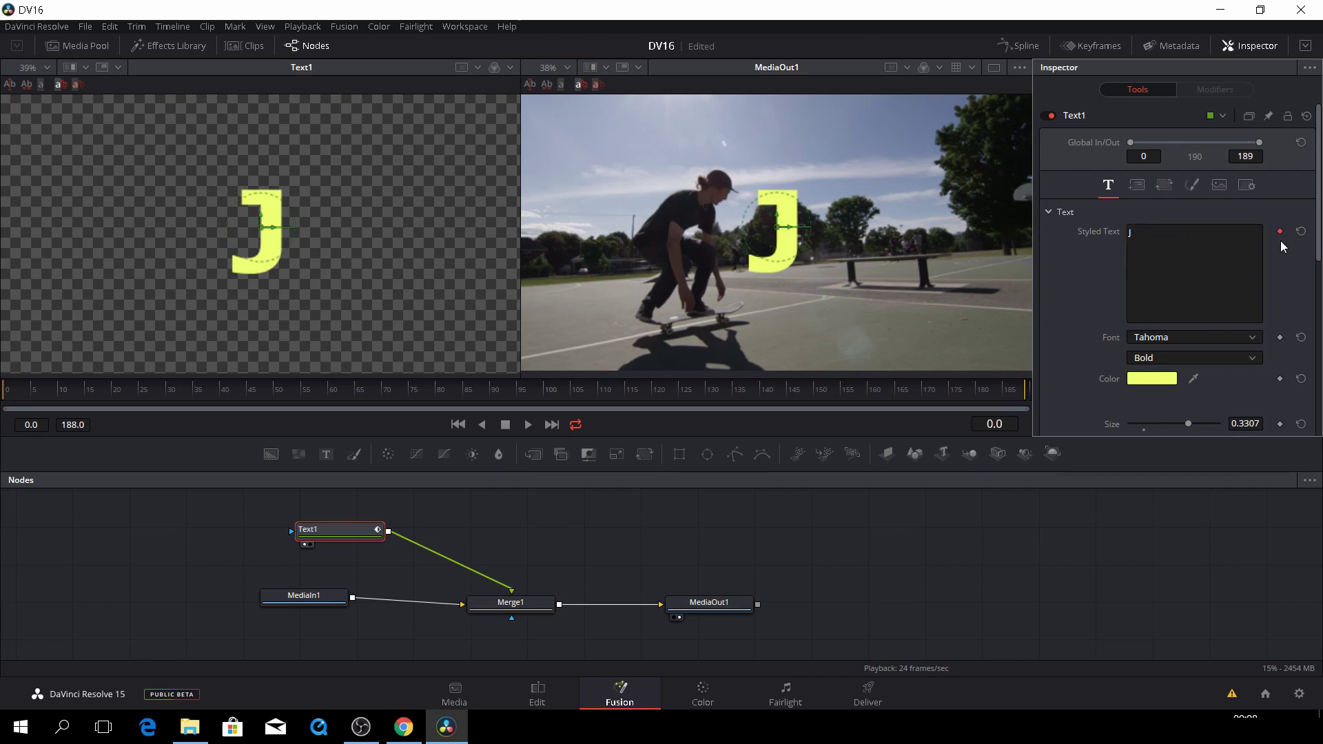
left_click(10, 399)
left_click(4, 403)
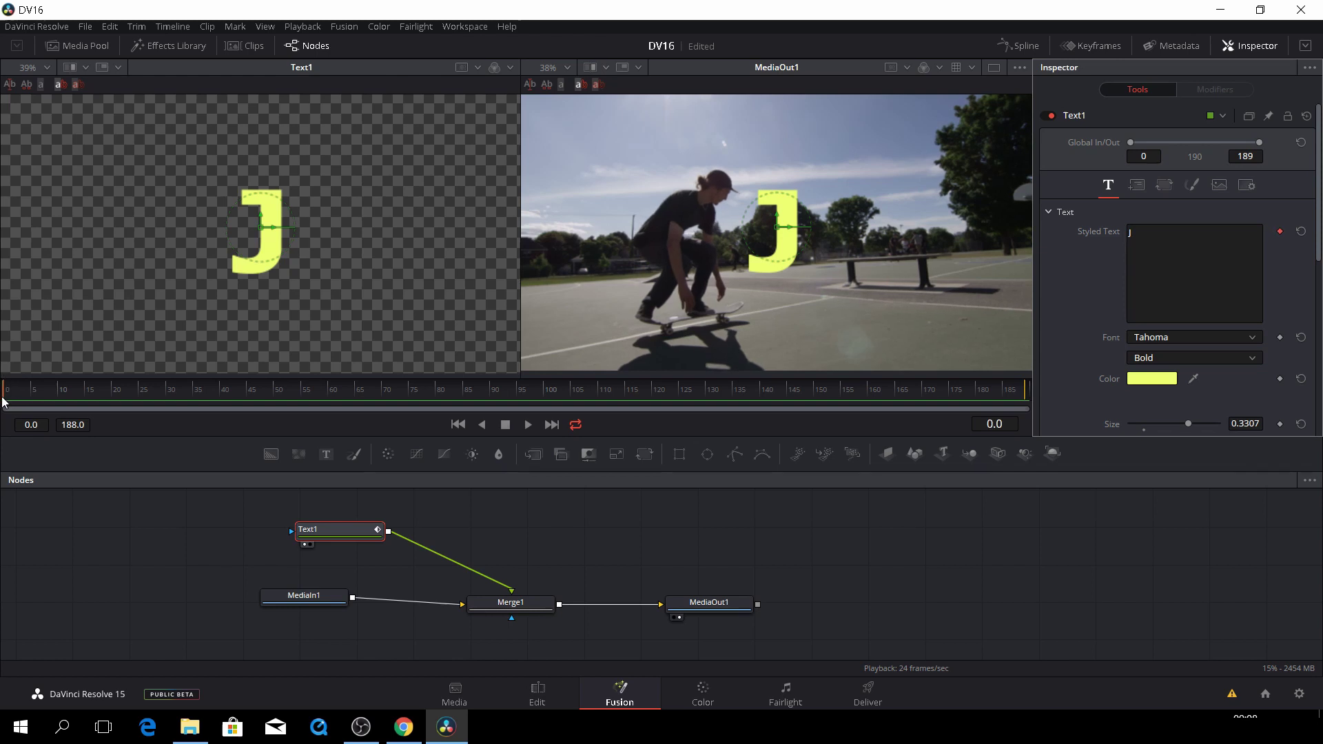
At frame 4, extend the text to JU and check the change.
key("Right")
key("Right")
key("Right")
key("Right")
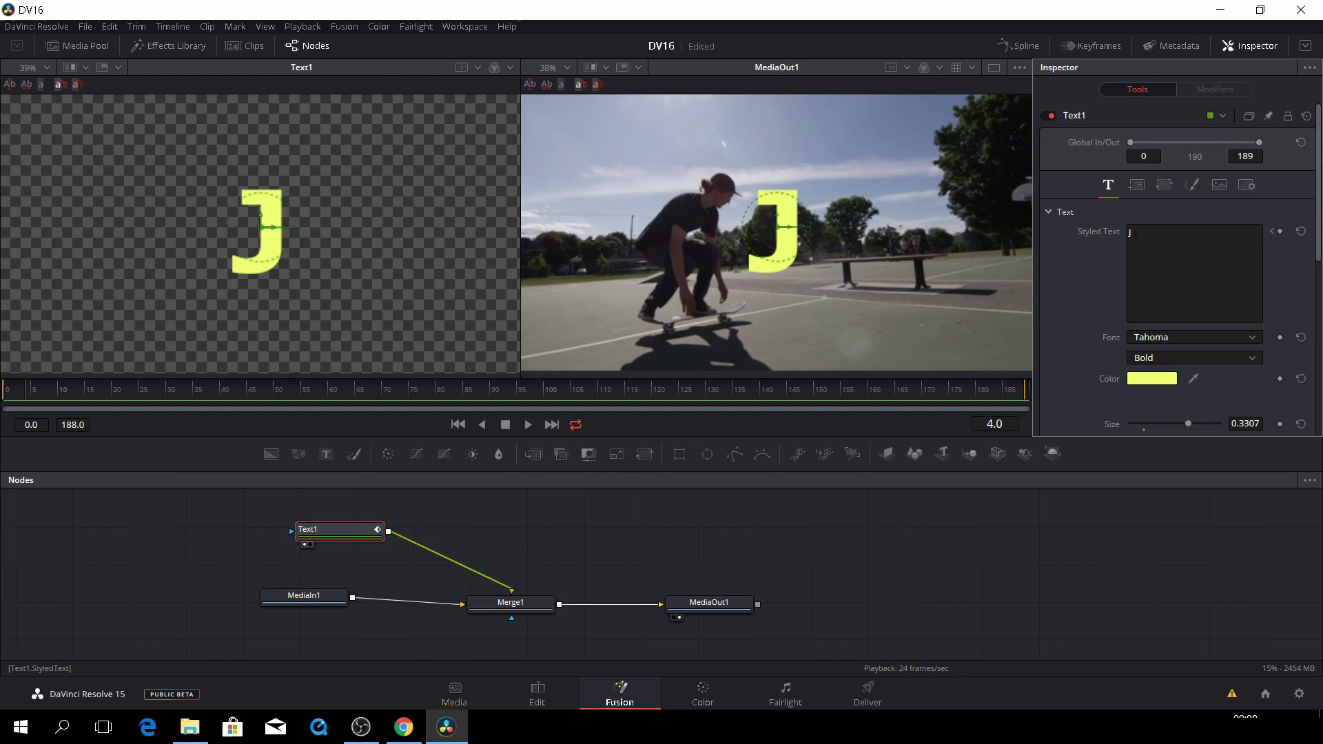
left_click(1141, 233)
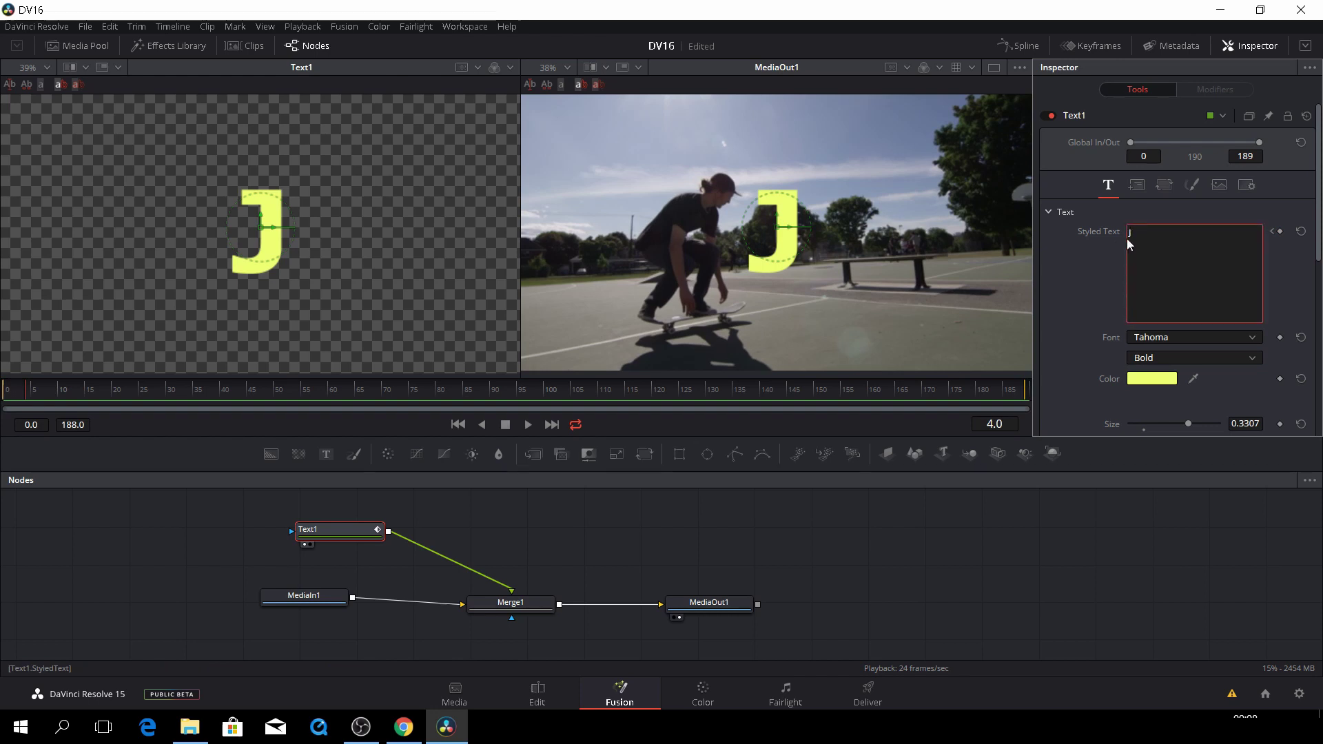
type("U")
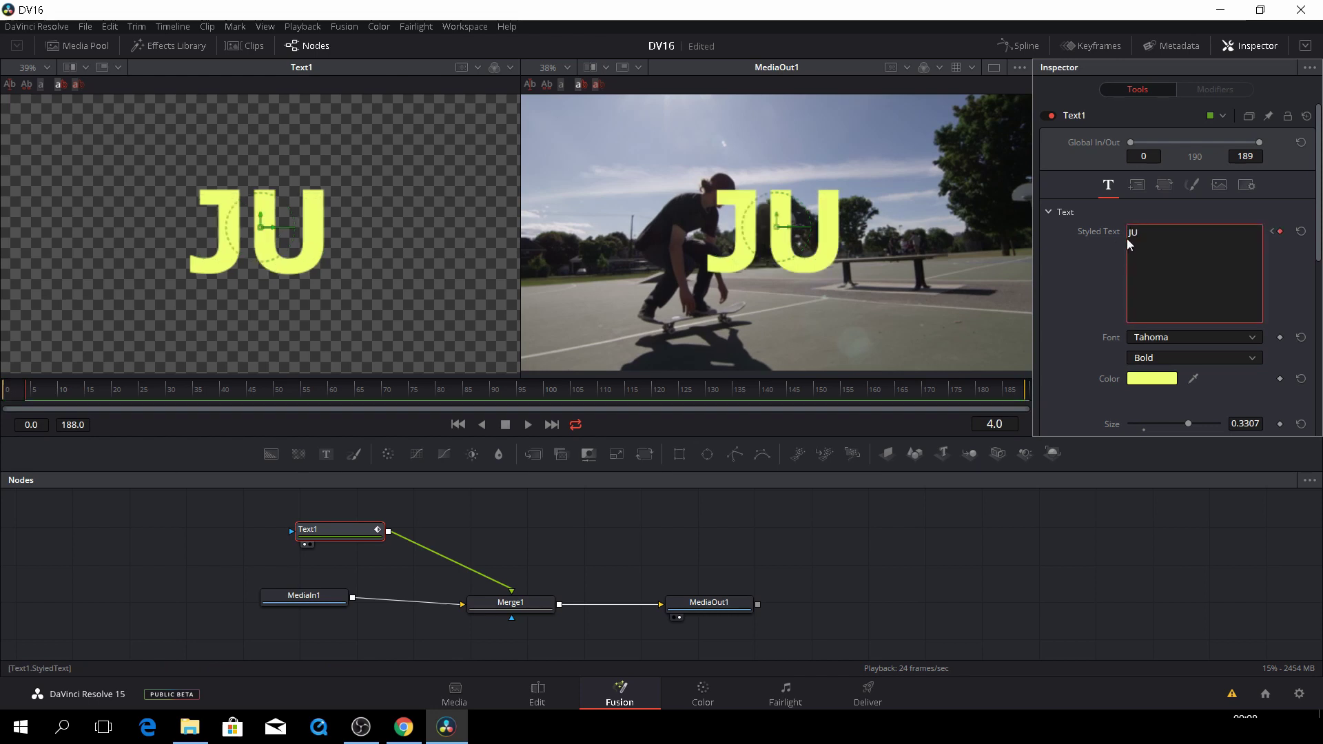
left_click(22, 397)
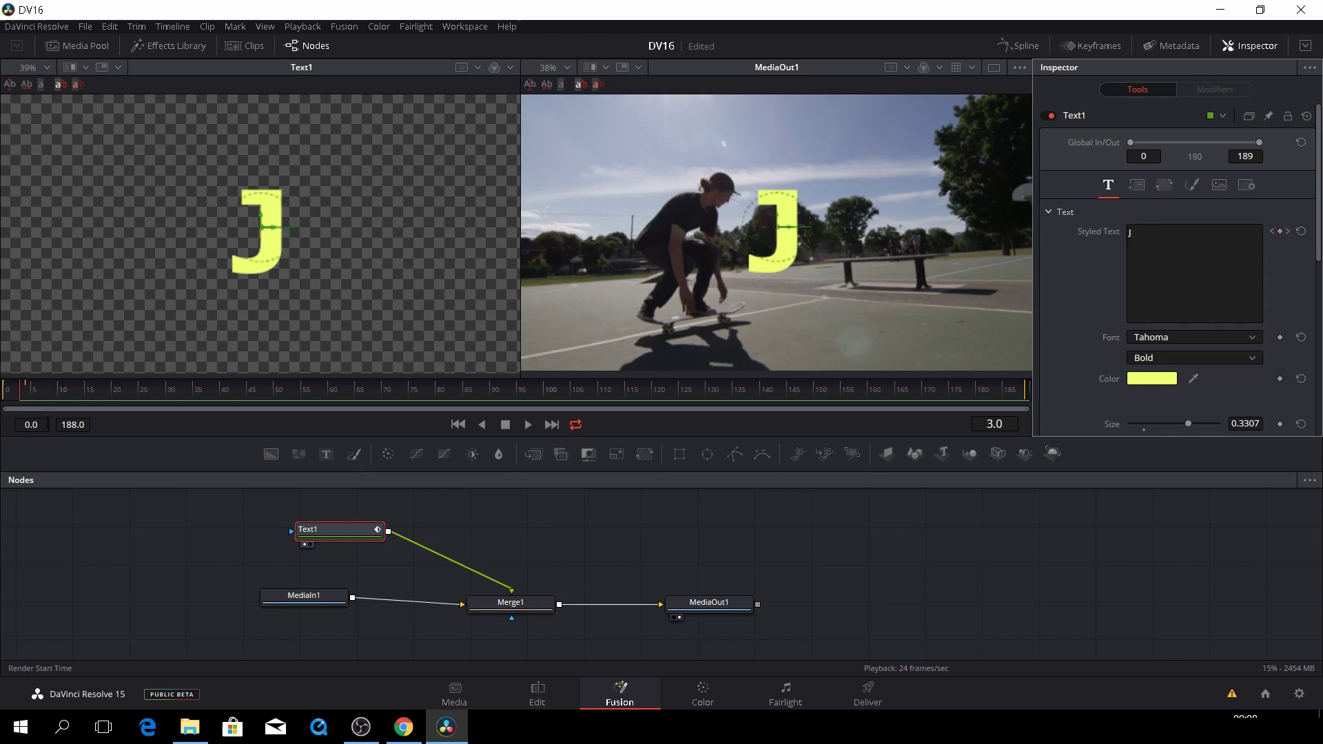
key("Right")
key("Right")
key("Right")
key("Right")
key("Right")
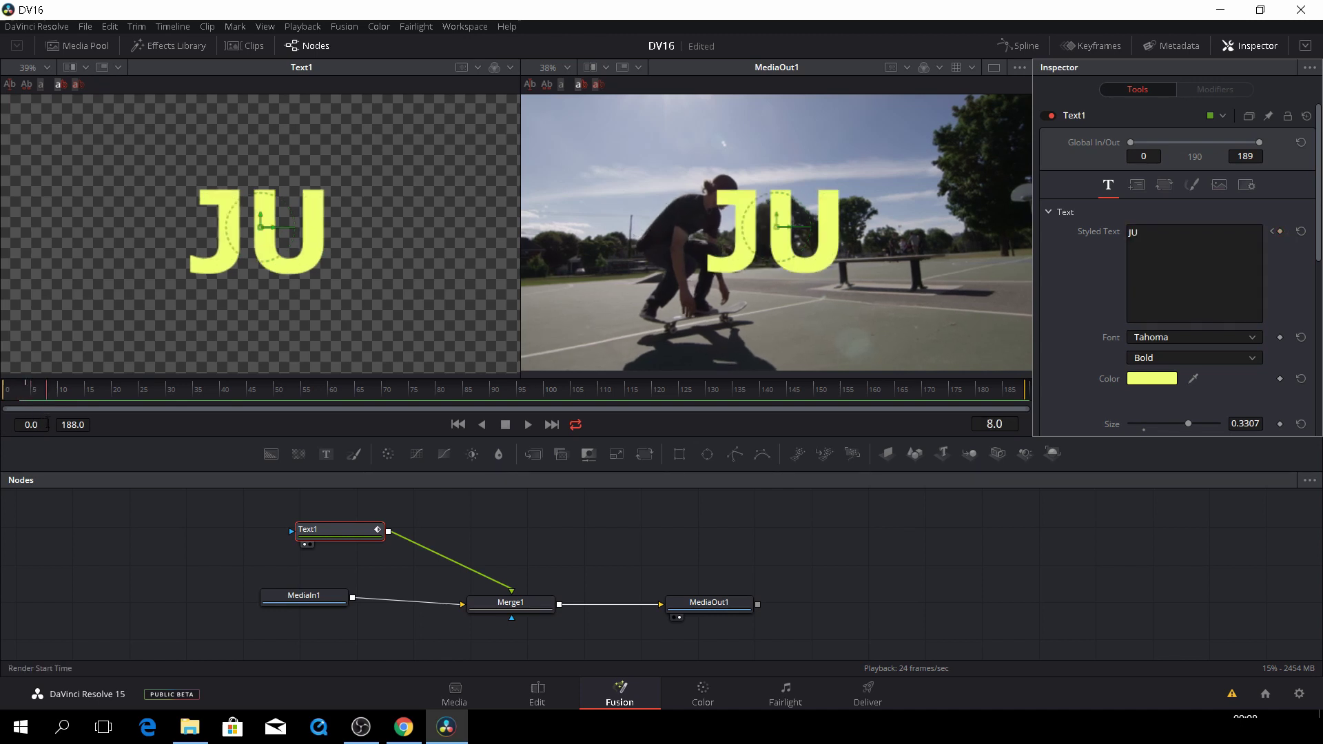
At frame 8, extend the text to JUM and check it.
left_click(1138, 235)
type("M")
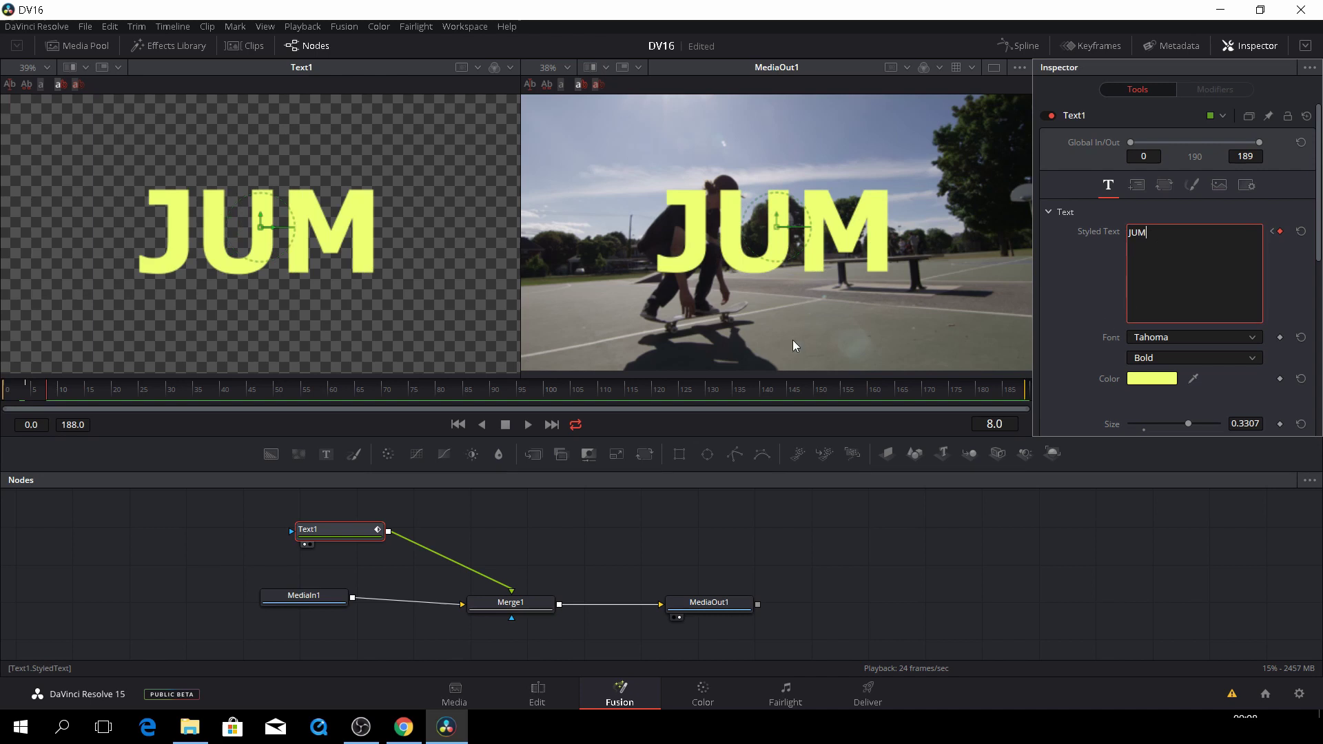
key("Left")
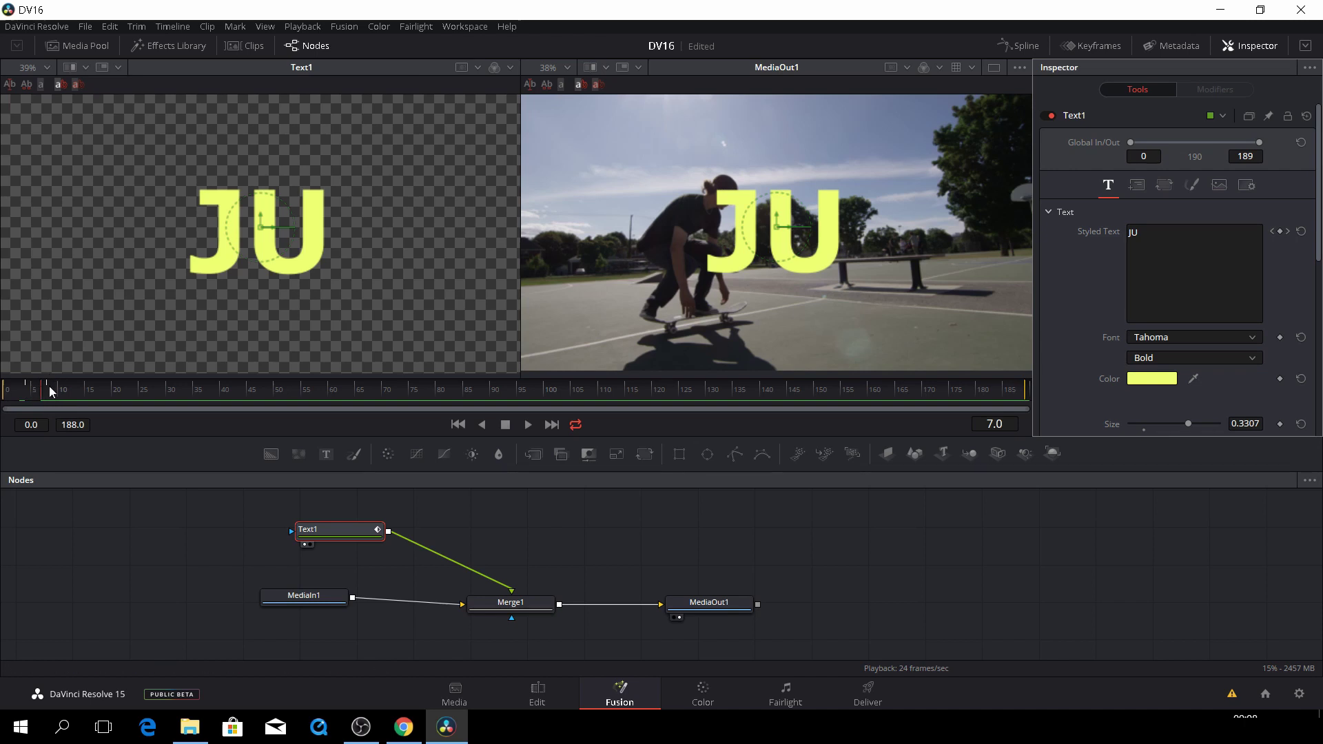
key("Right")
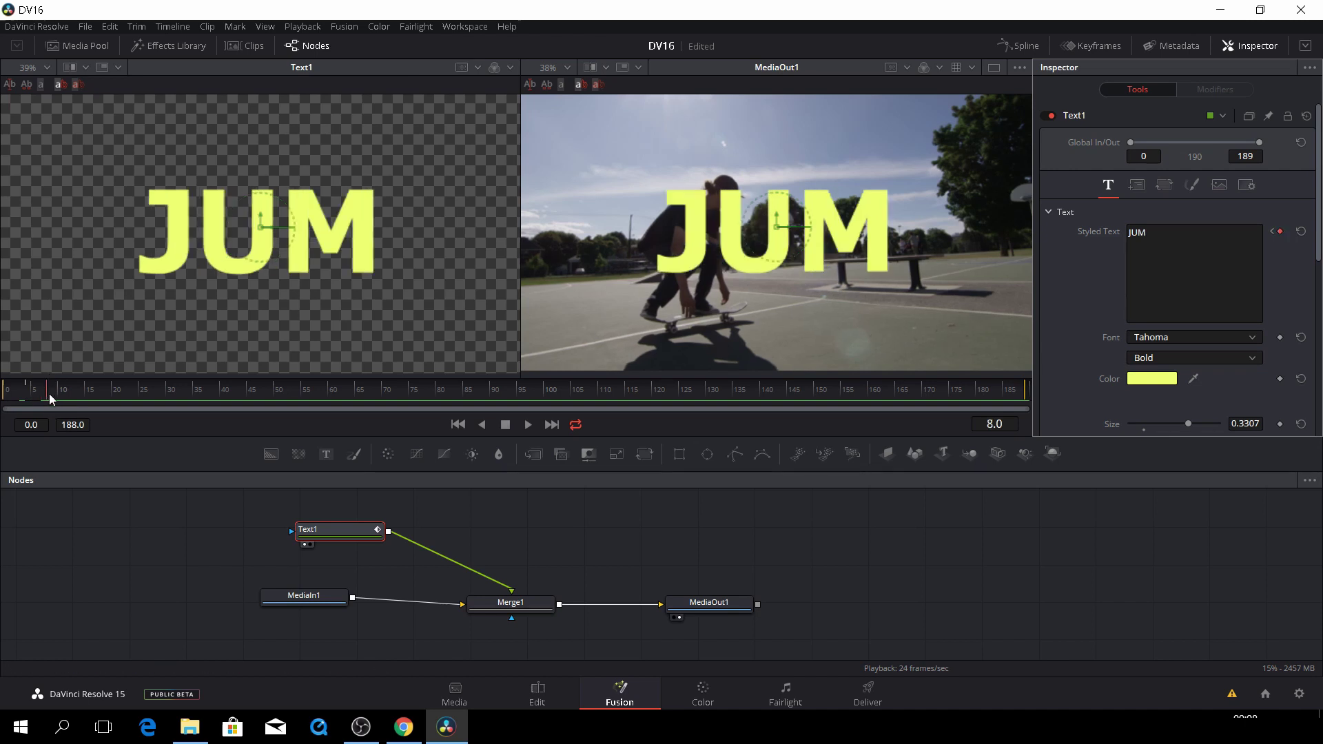
At frame 12, complete the word JUMP, then return to frame 0.
key("Right")
key("Right")
key("Right")
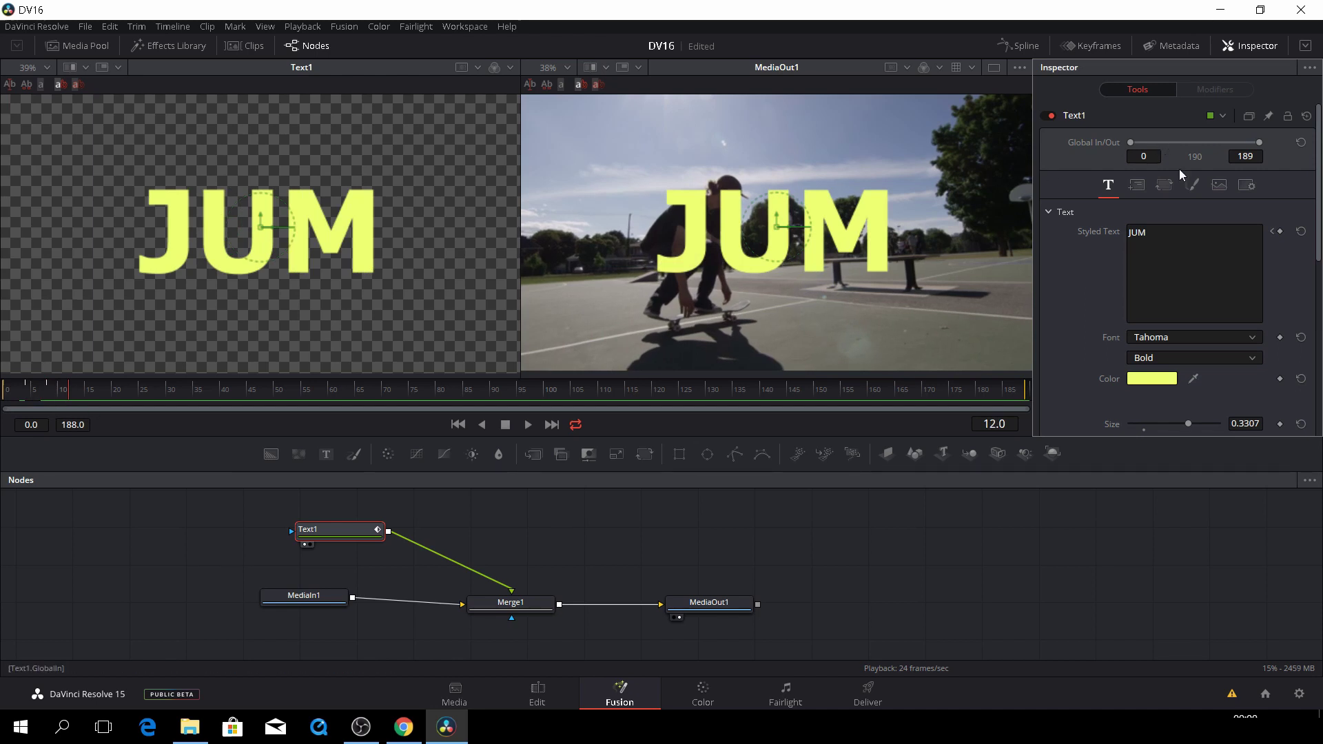
left_click(1165, 226)
type("P")
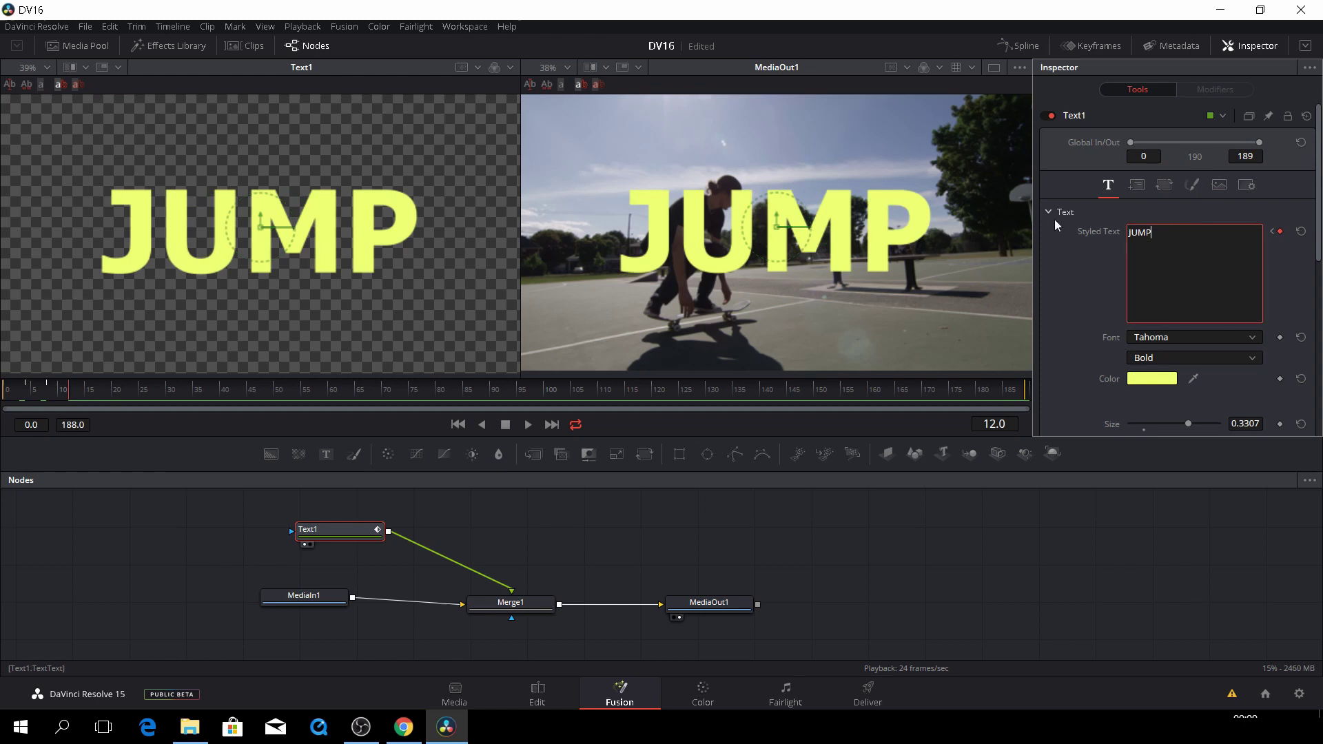
left_click(3, 398)
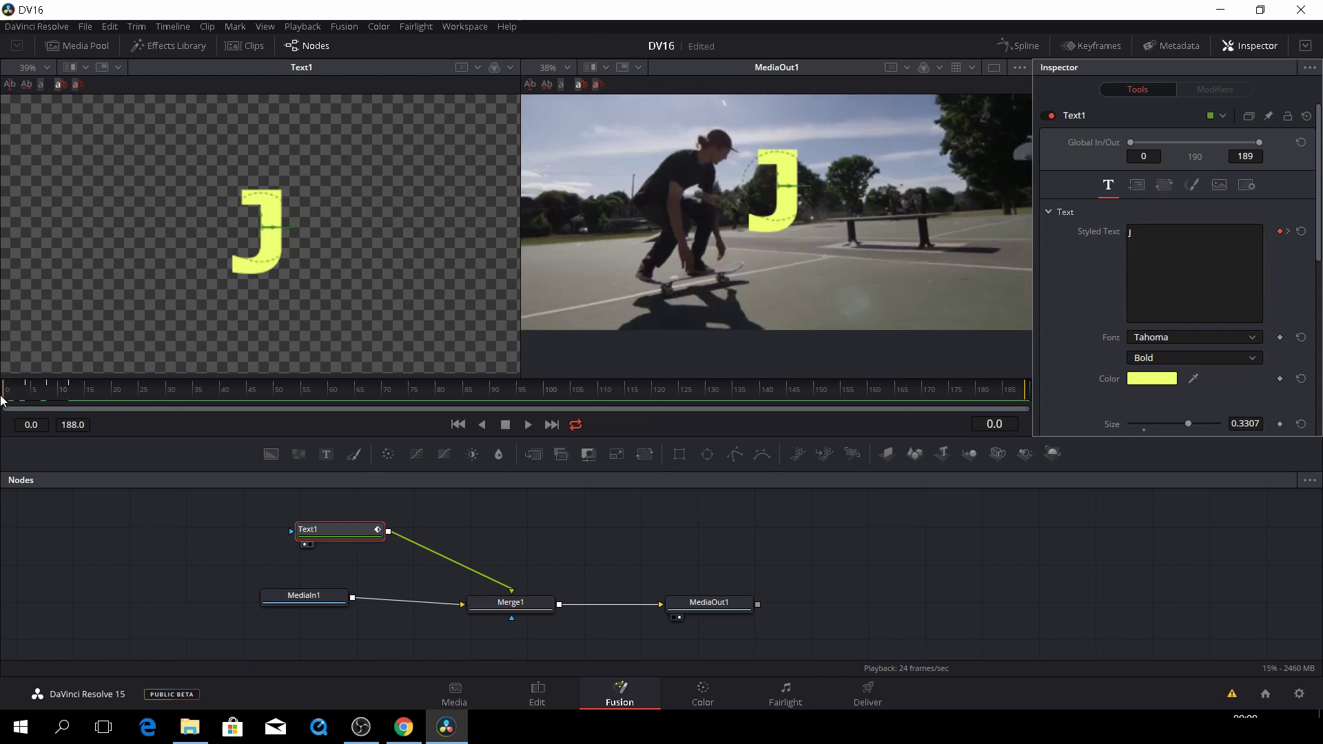
Play the letter-by-letter JUMP animation and stop it.
key("space")
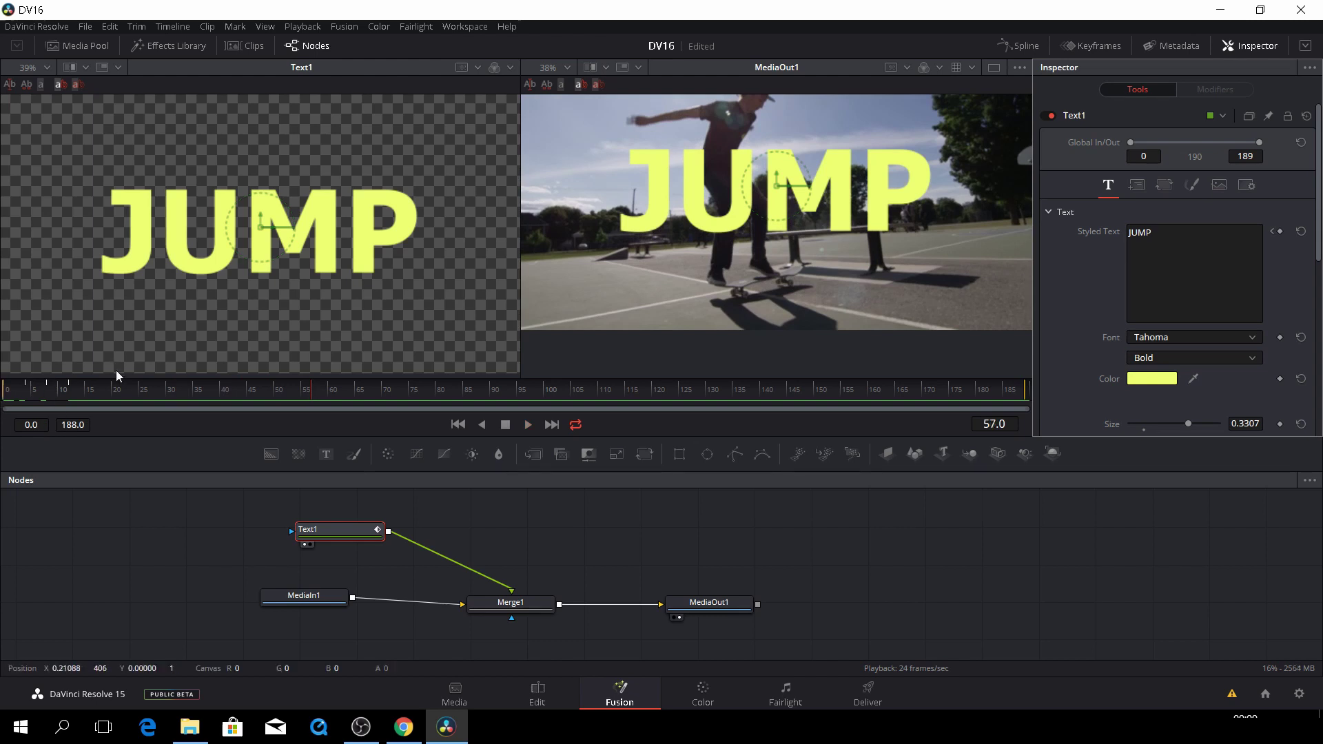
key("space")
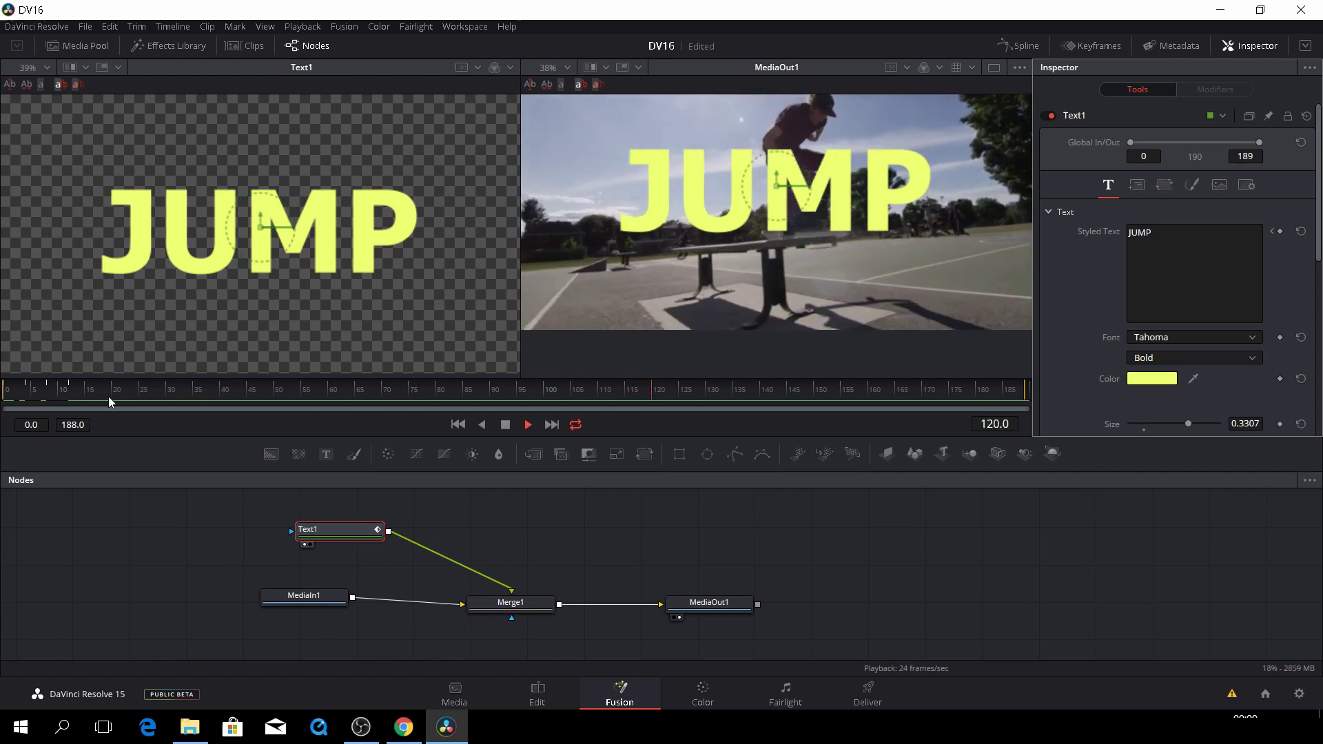
key("space")
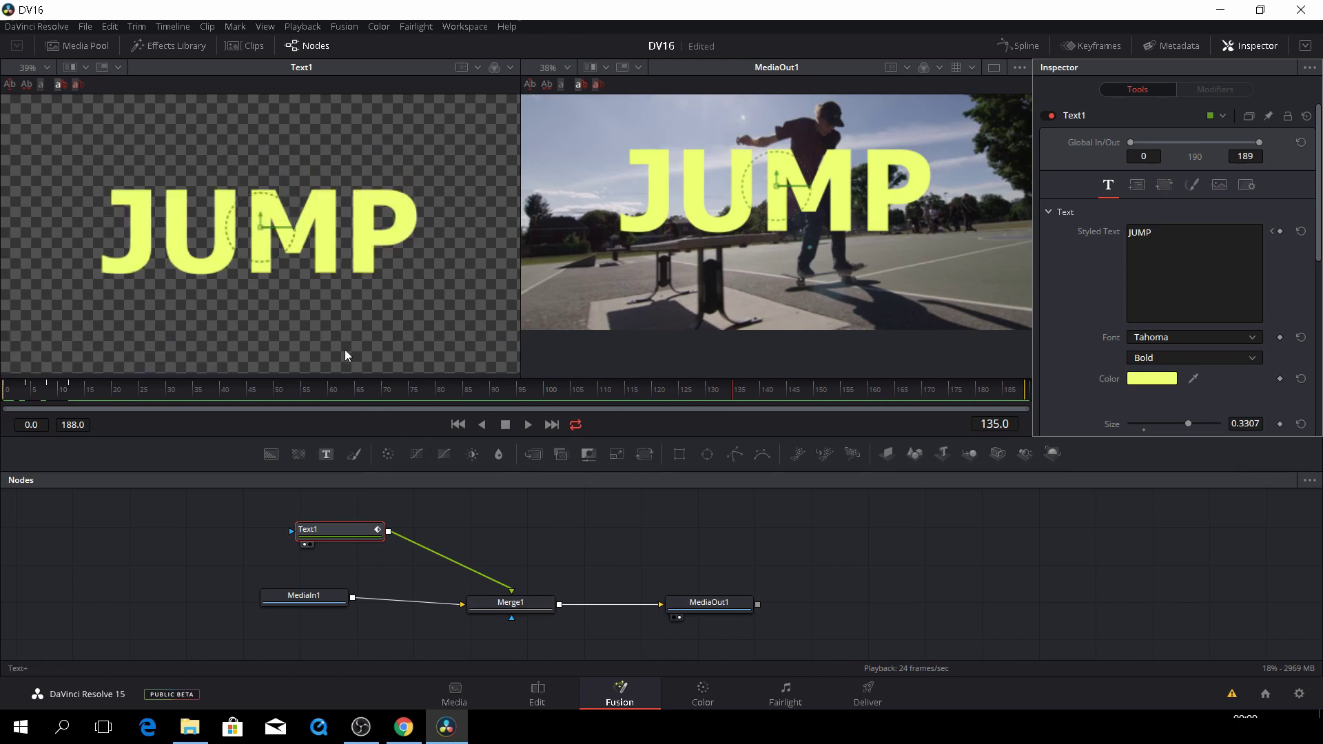
Return to frame 12 and play through to frame 62.
scroll(1192, 378, "down", 4)
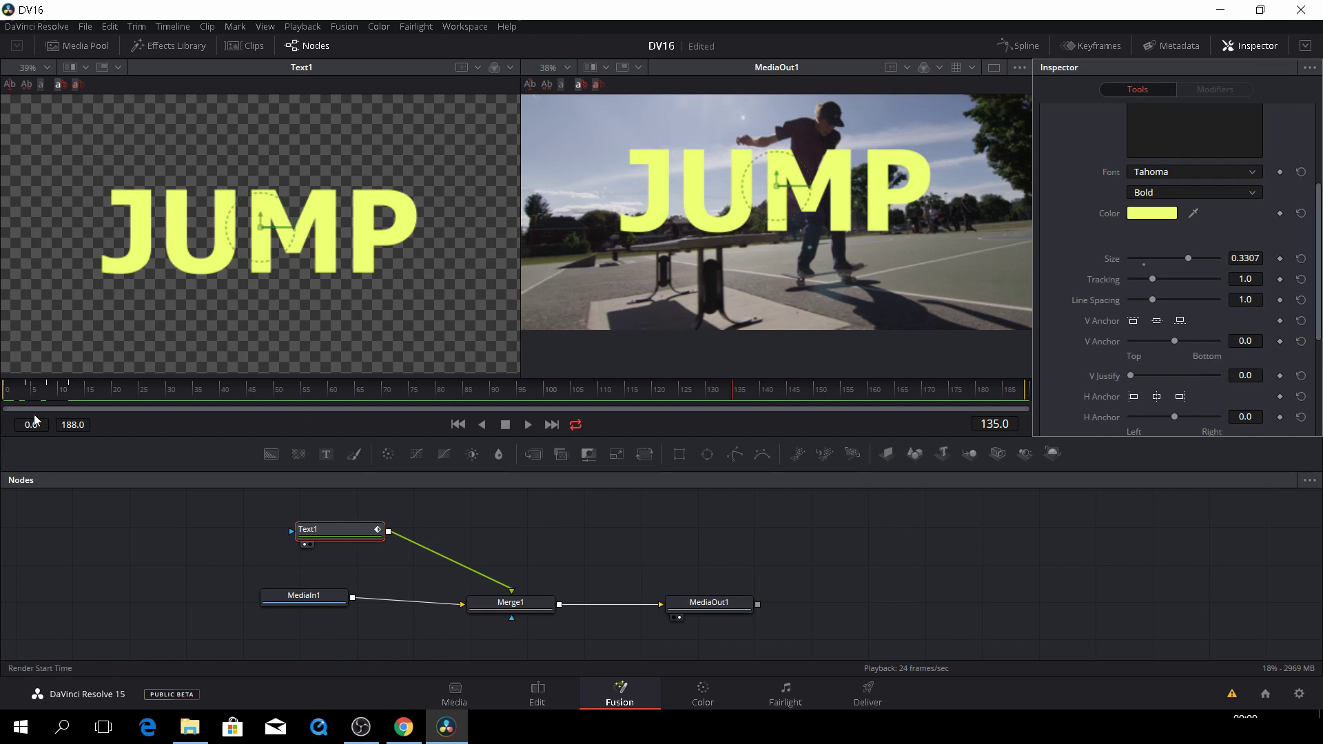
left_click(84, 397)
left_click_drag(76, 400, 71, 400)
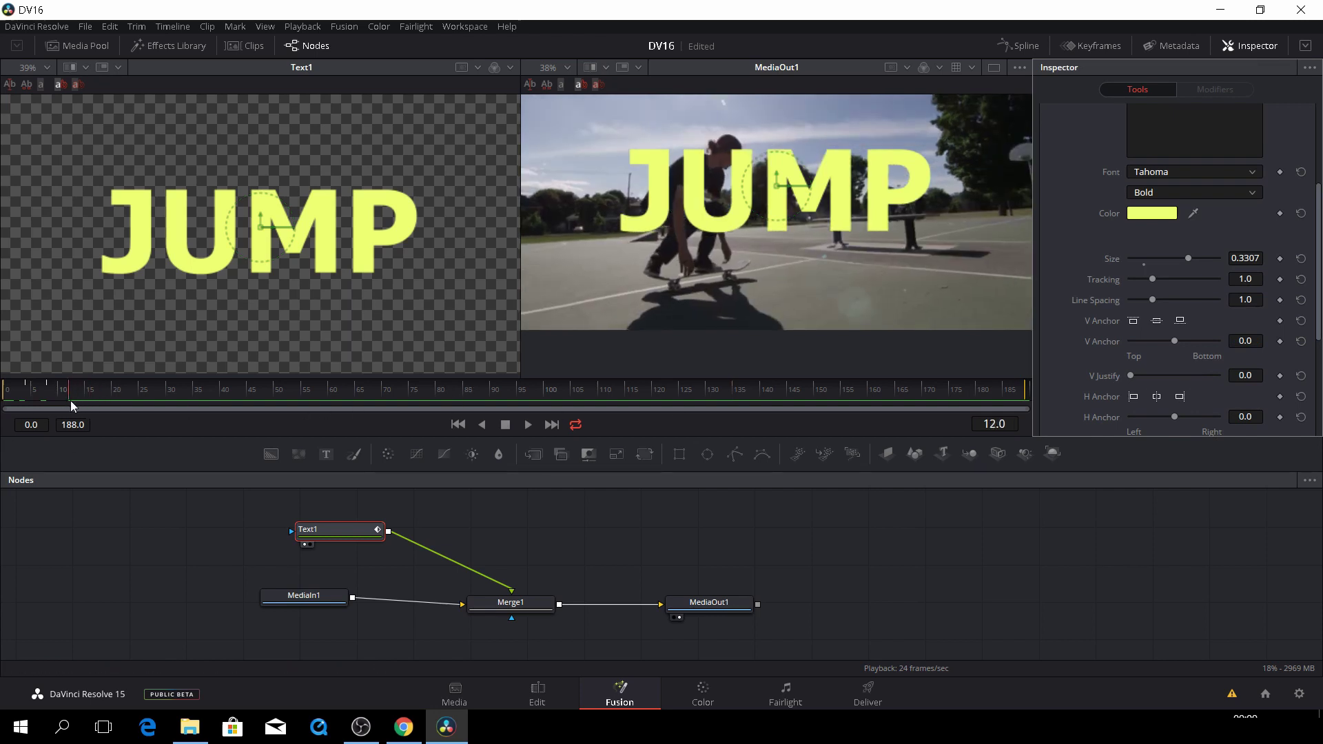
key("space")
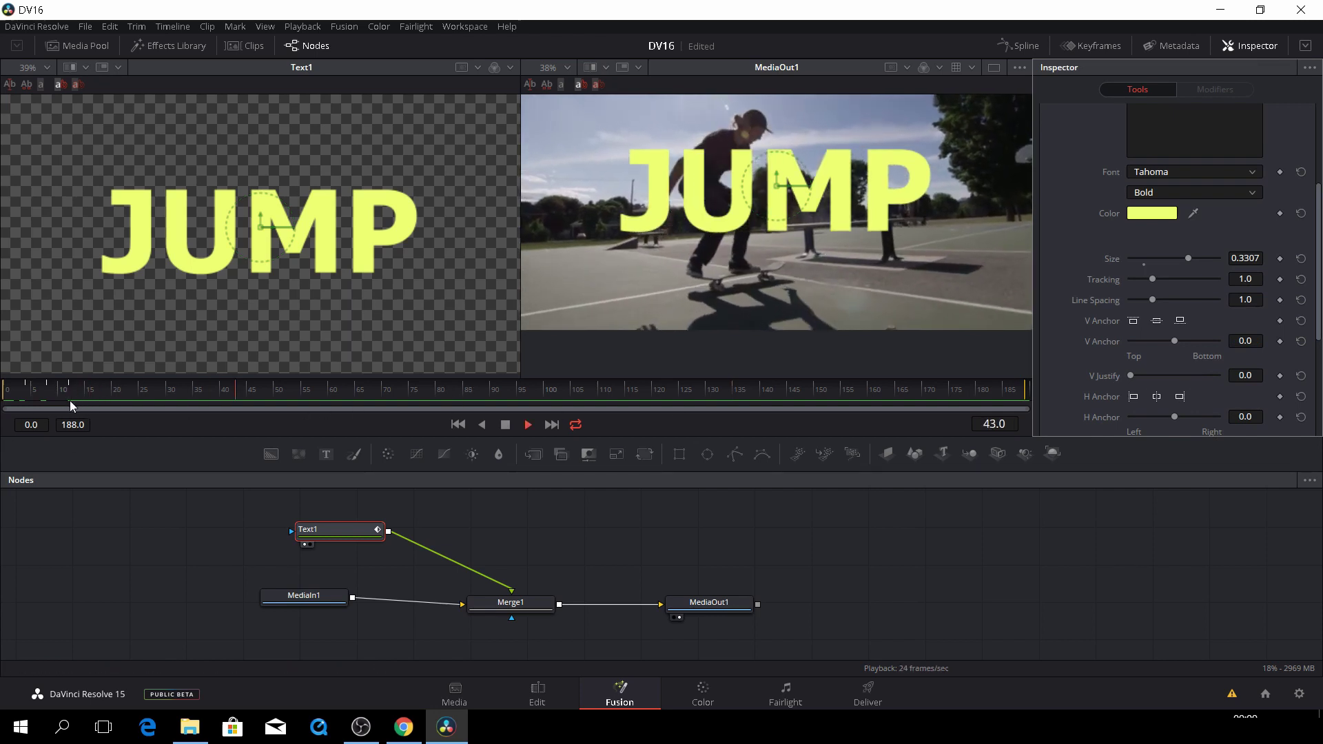
key("space")
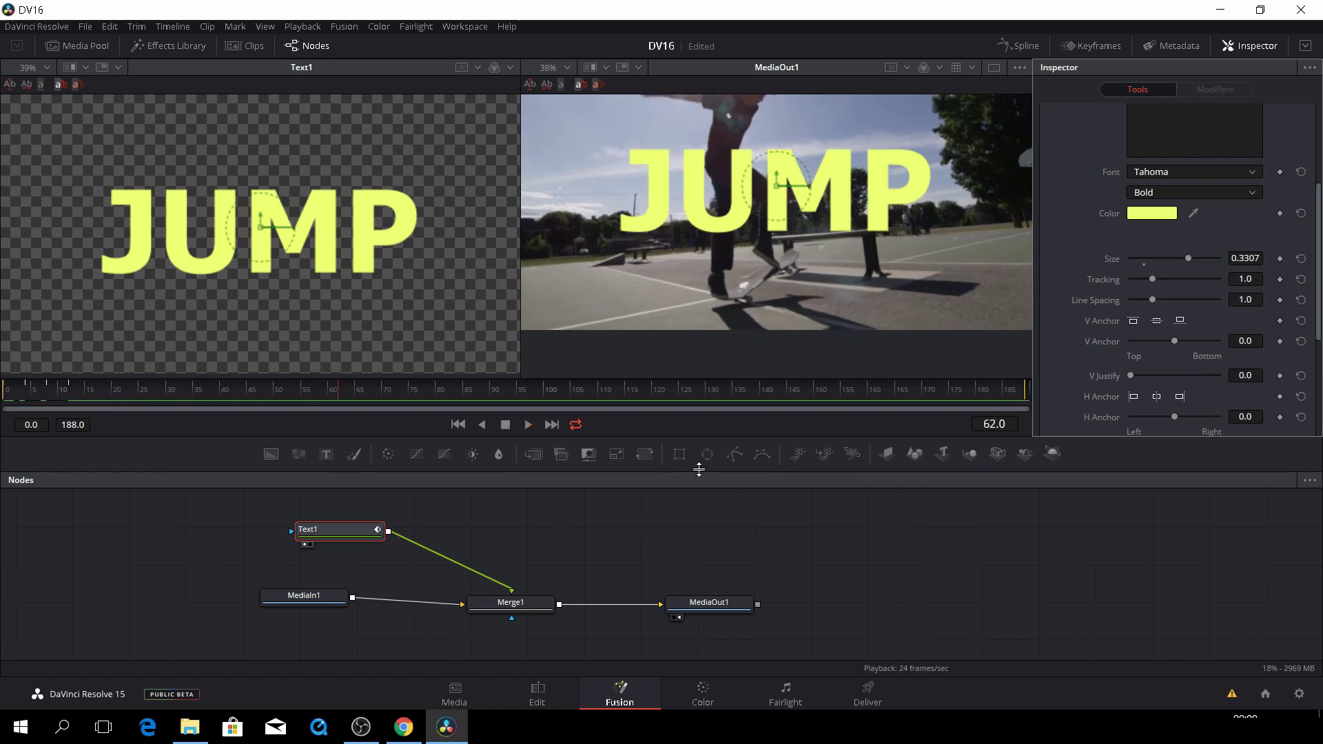
Keyframe Write On Start to 0.691 at frame 68 to wipe JUMP away.
scroll(1166, 372, "down", 3)
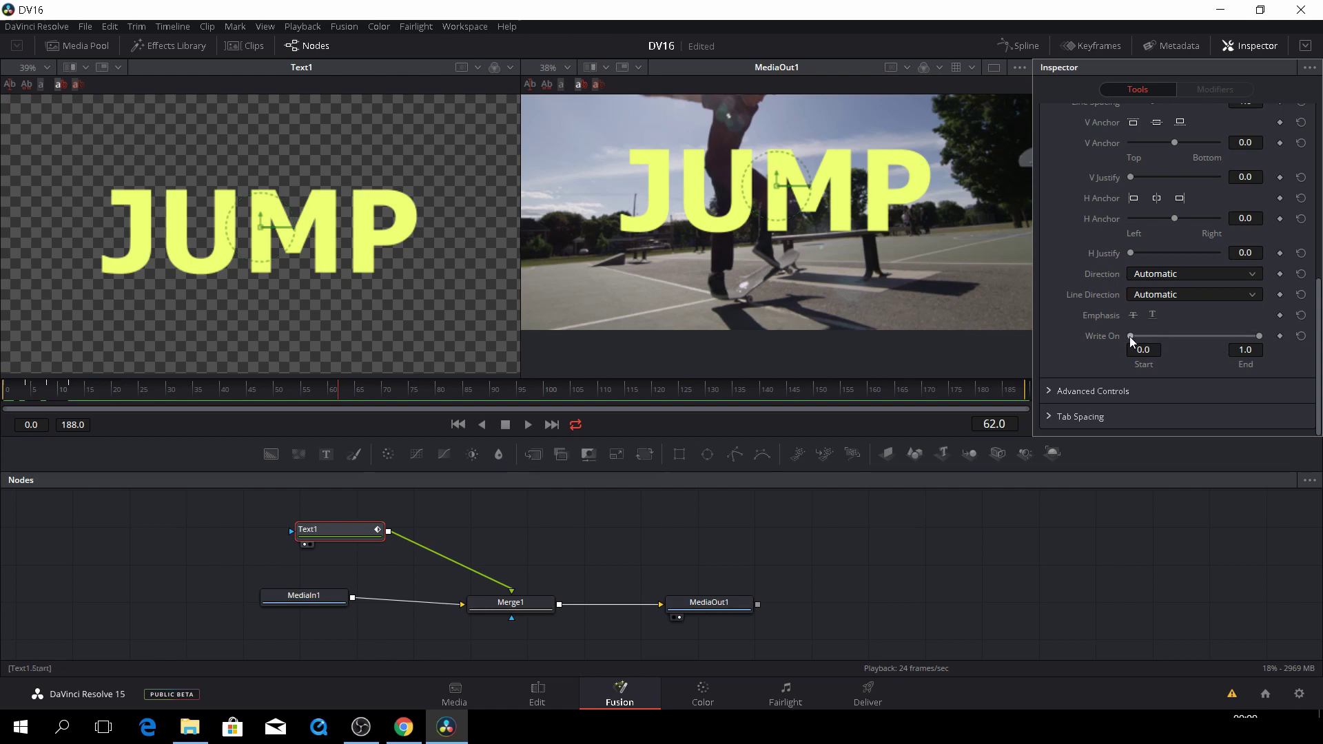
mouse_move(1130, 337)
left_mouse_down()
mouse_move(1188, 342)
mouse_move(1123, 345)
left_mouse_up()
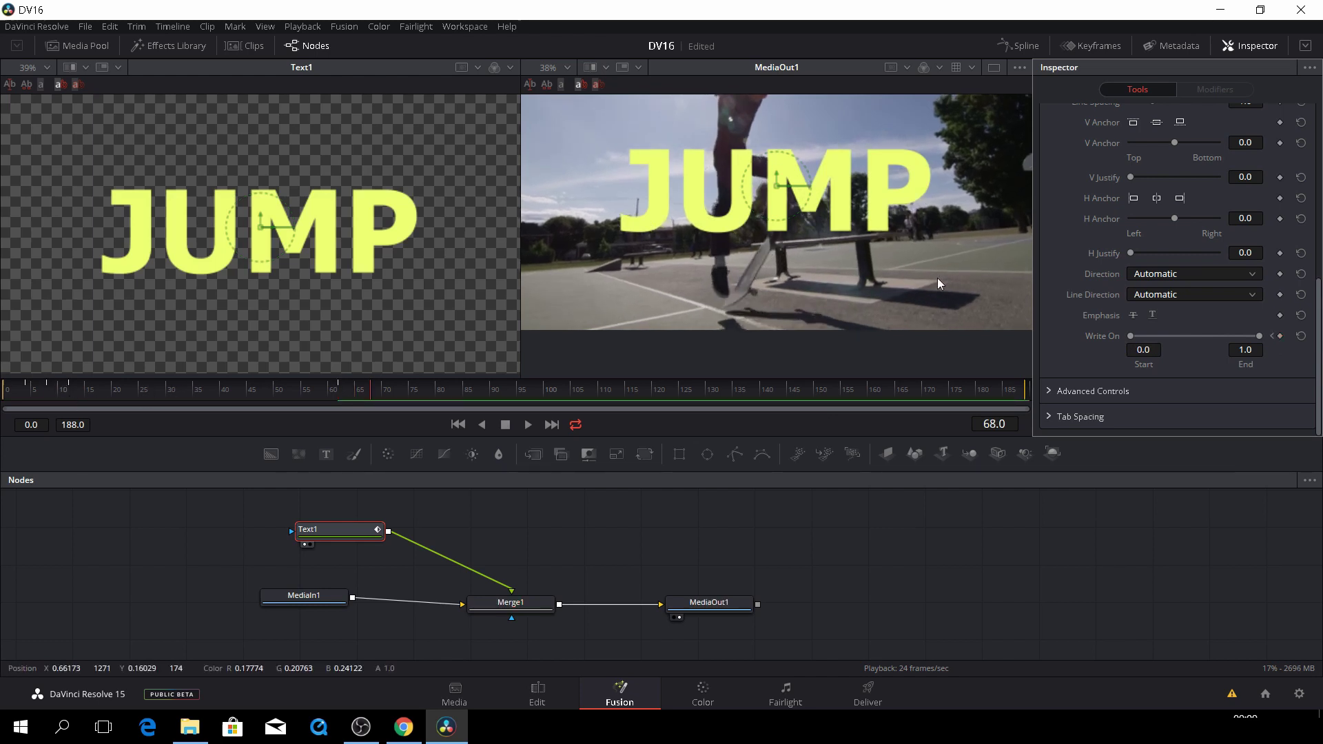
left_click_drag(1131, 336, 1217, 329)
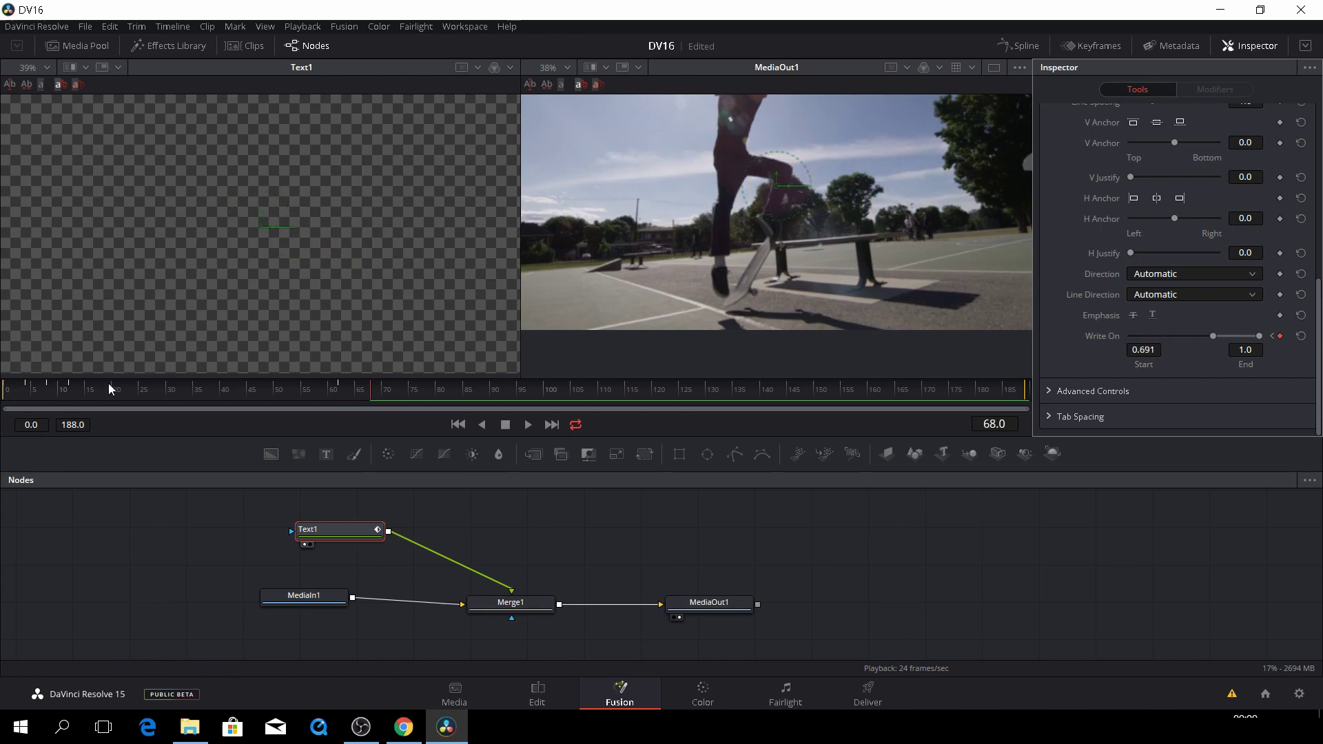
Preview the full animation from frame 0.
left_click_drag(47, 403, 2, 403)
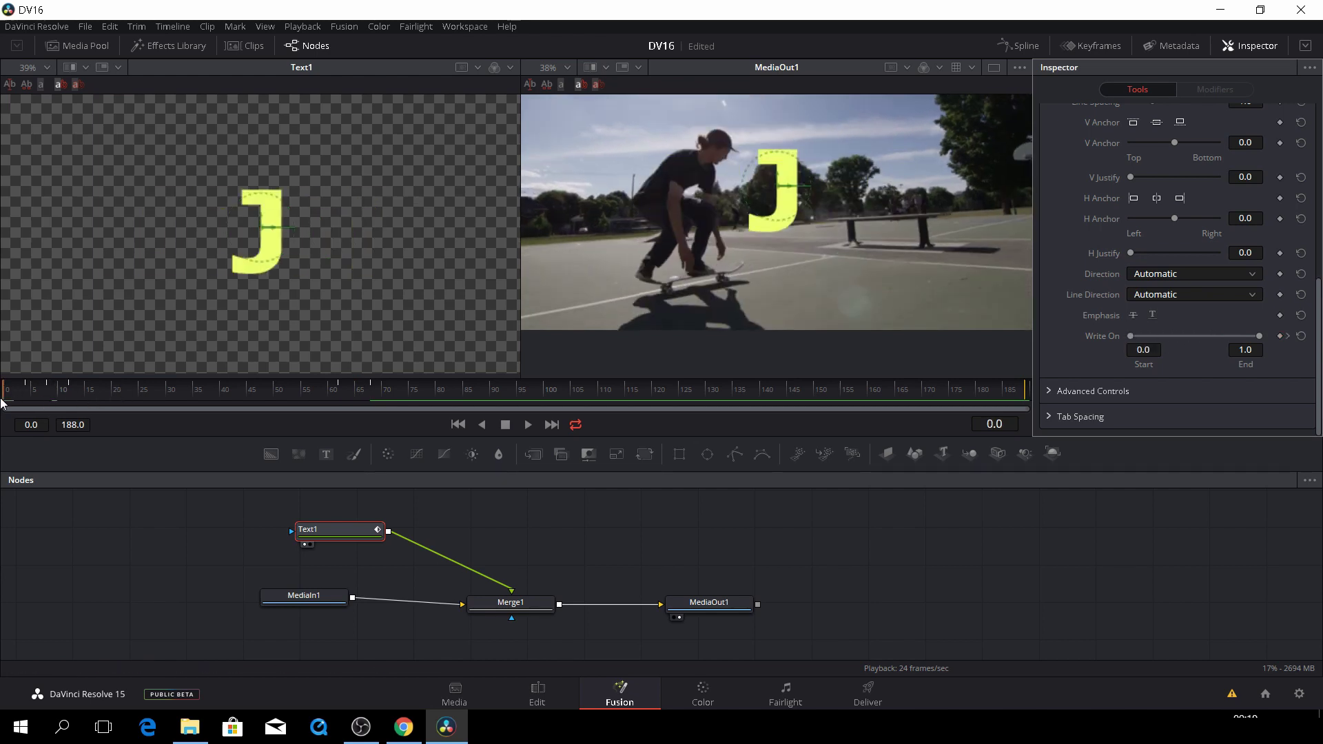
key("space")
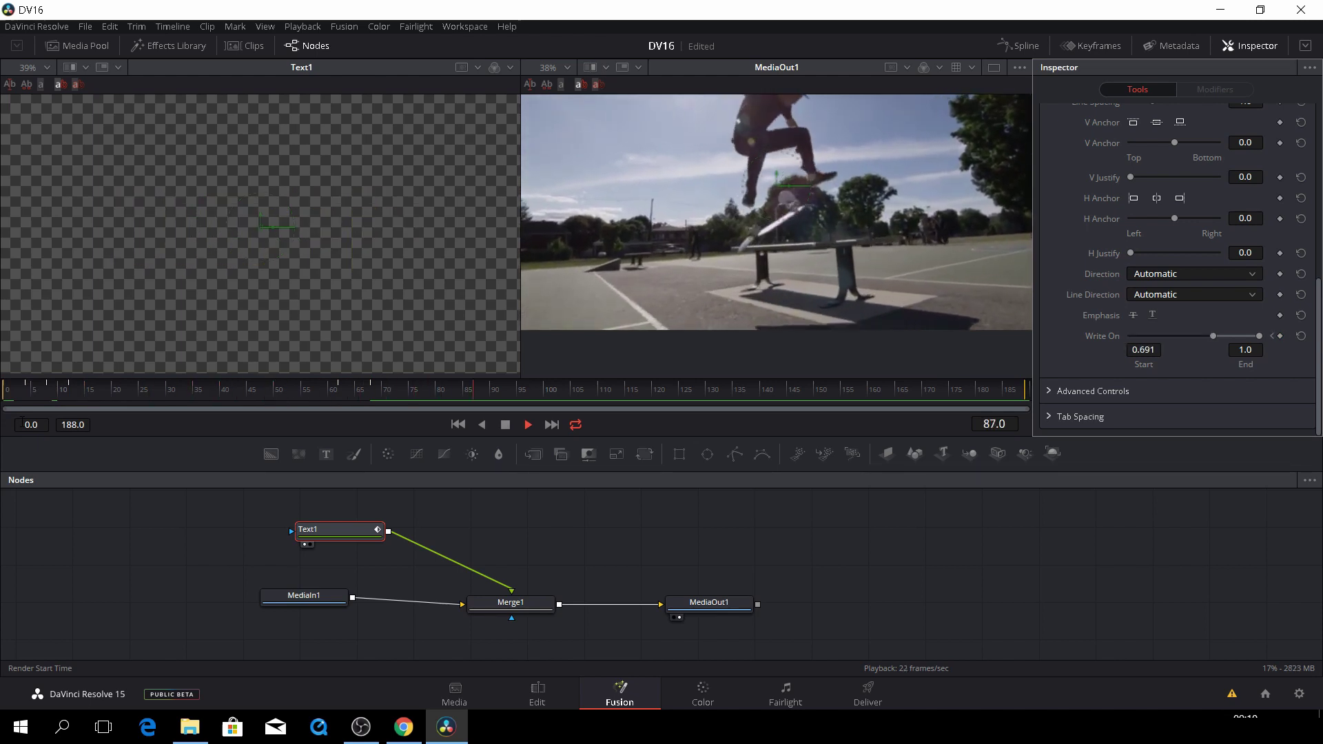
key("space")
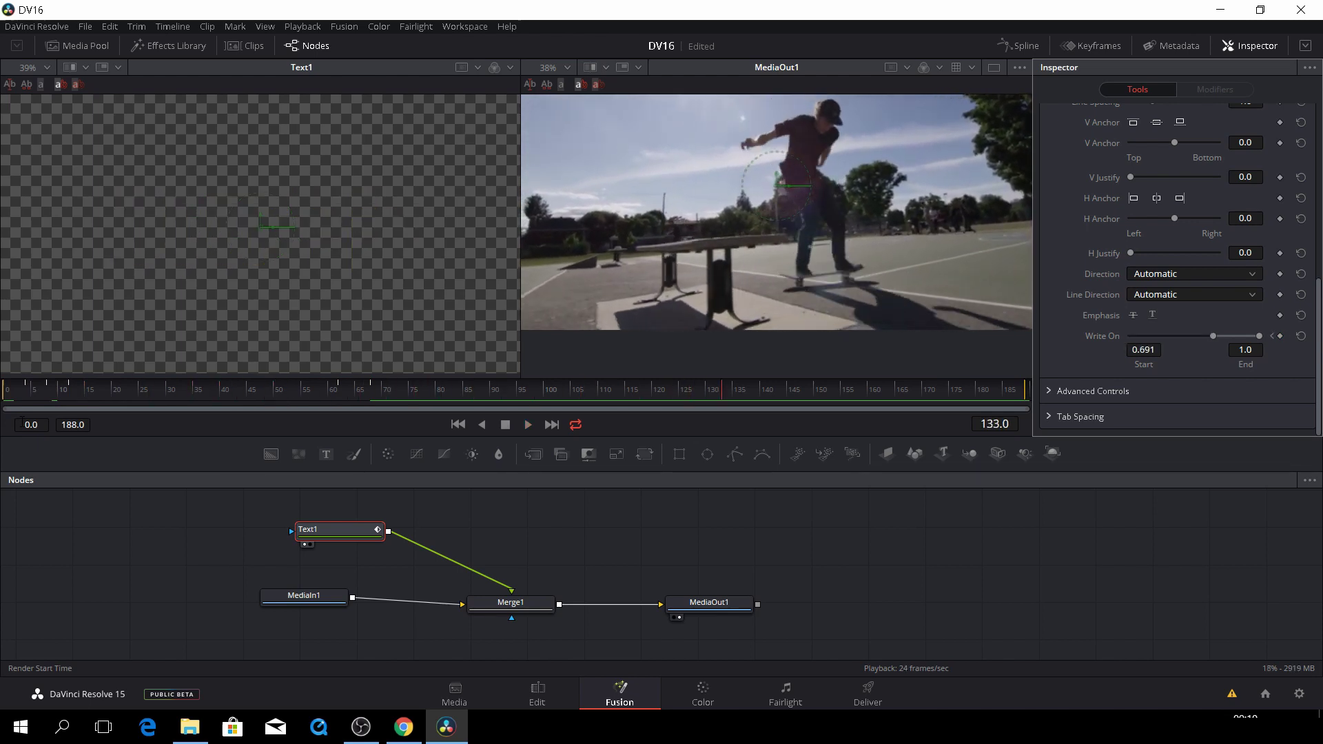